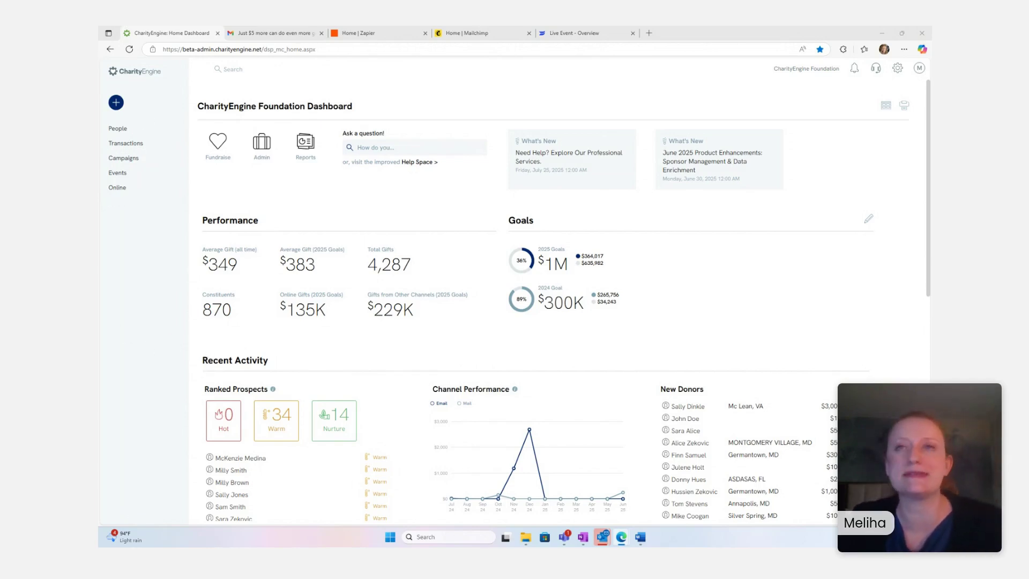
# - Go to the Sustainer Collection page under Transactions > Sustainers
pyautogui.moveTo(115, 120)
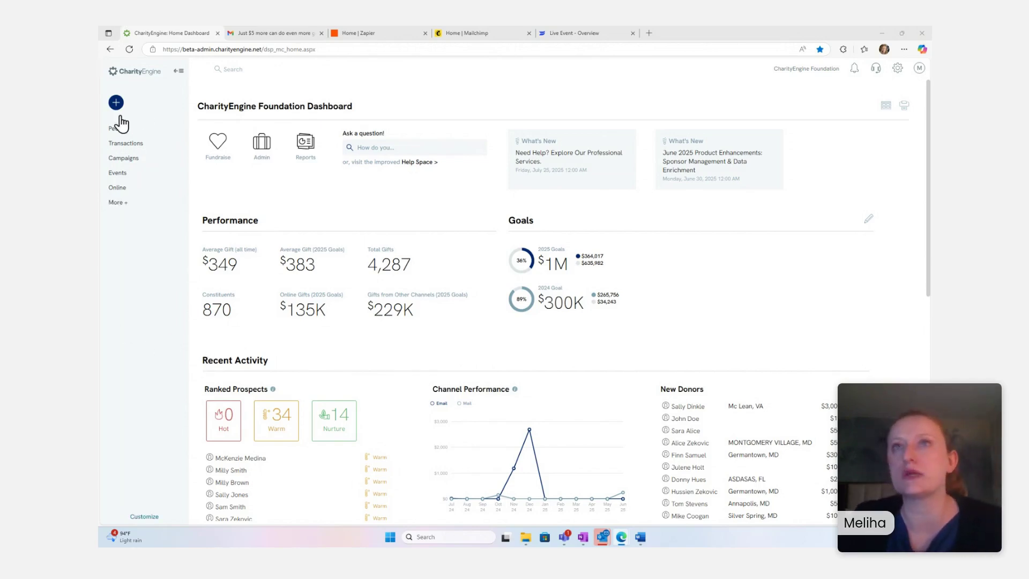
pyautogui.click(122, 143)
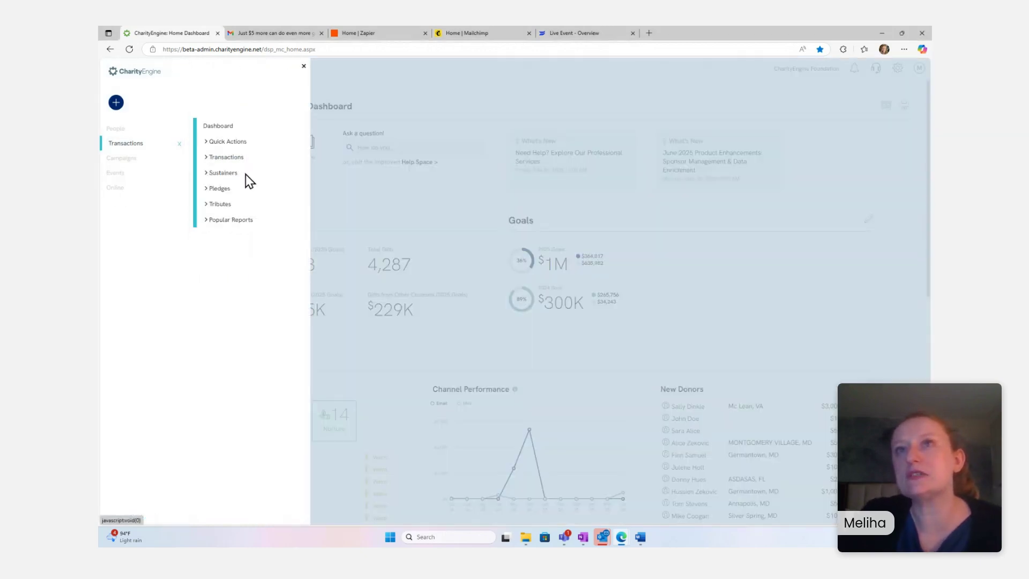
pyautogui.click(224, 173)
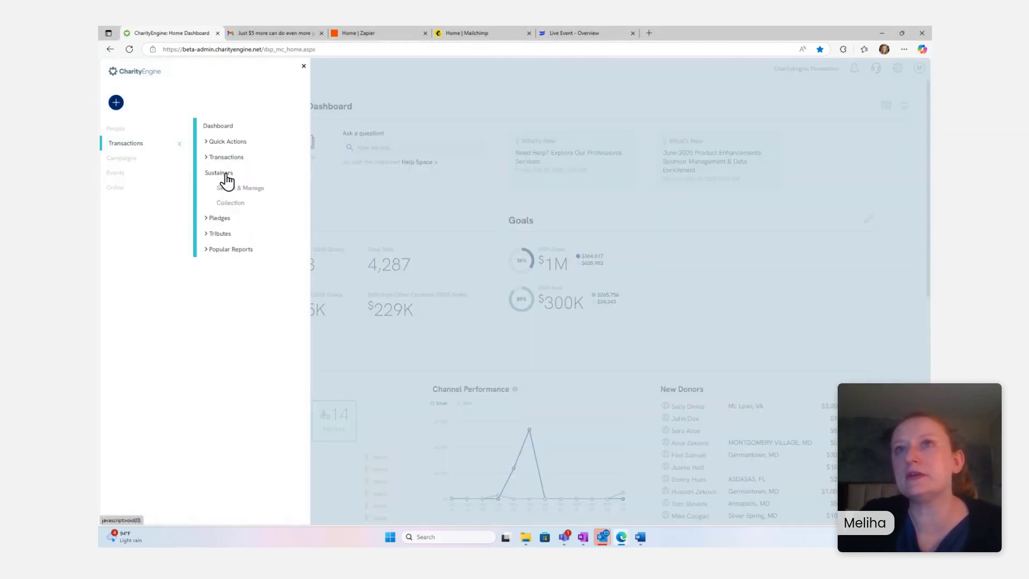
pyautogui.click(229, 206)
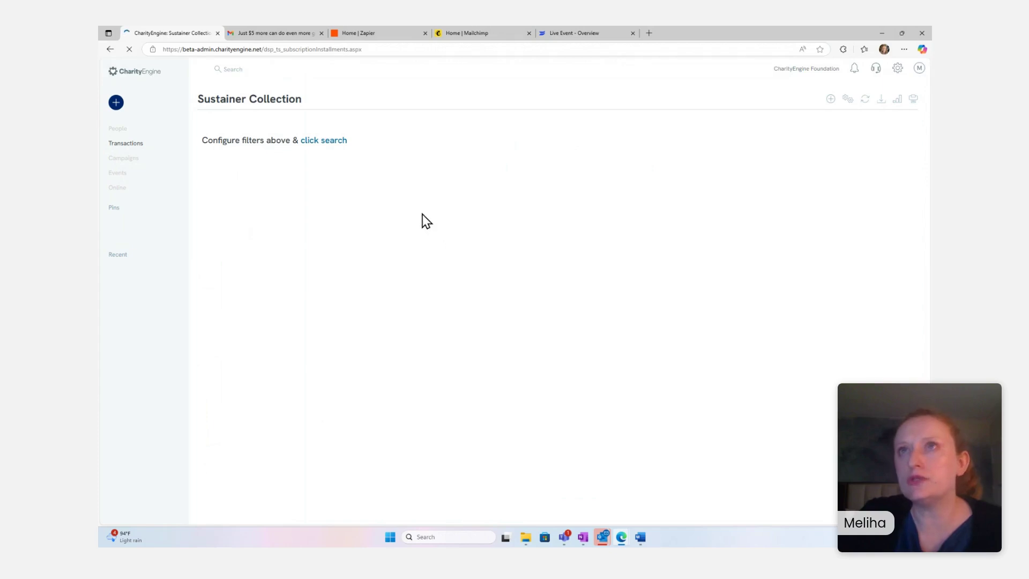
# - Search installments with Balance Due = yes and show actions for the first $15.00 row
pyautogui.click(329, 182)
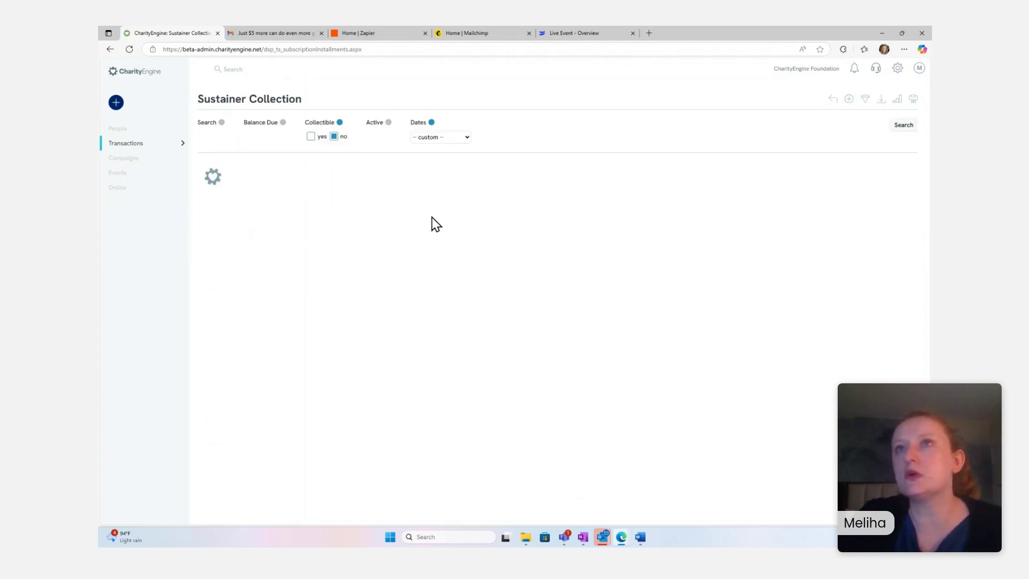
pyautogui.click(283, 123)
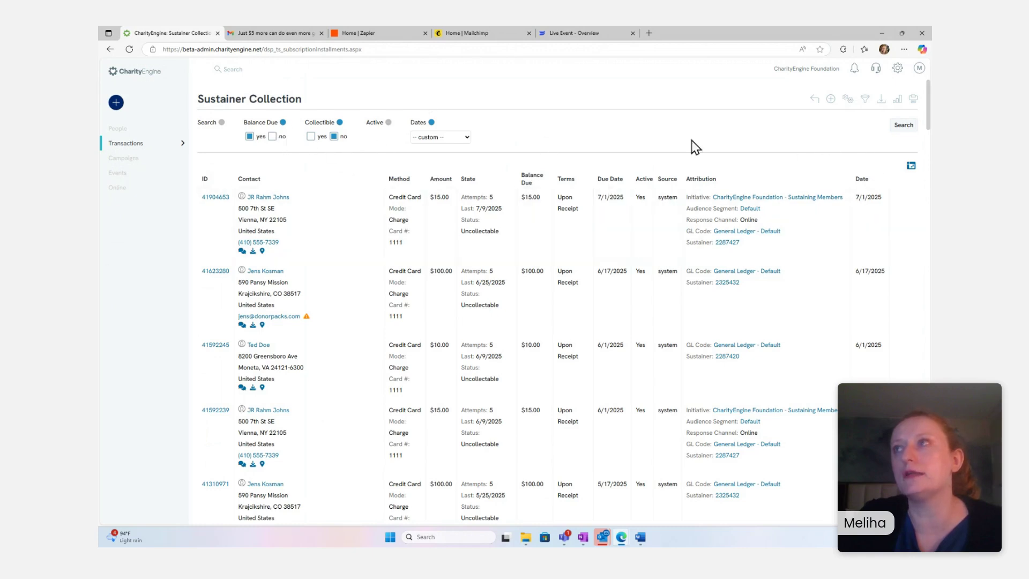
pyautogui.click(896, 129)
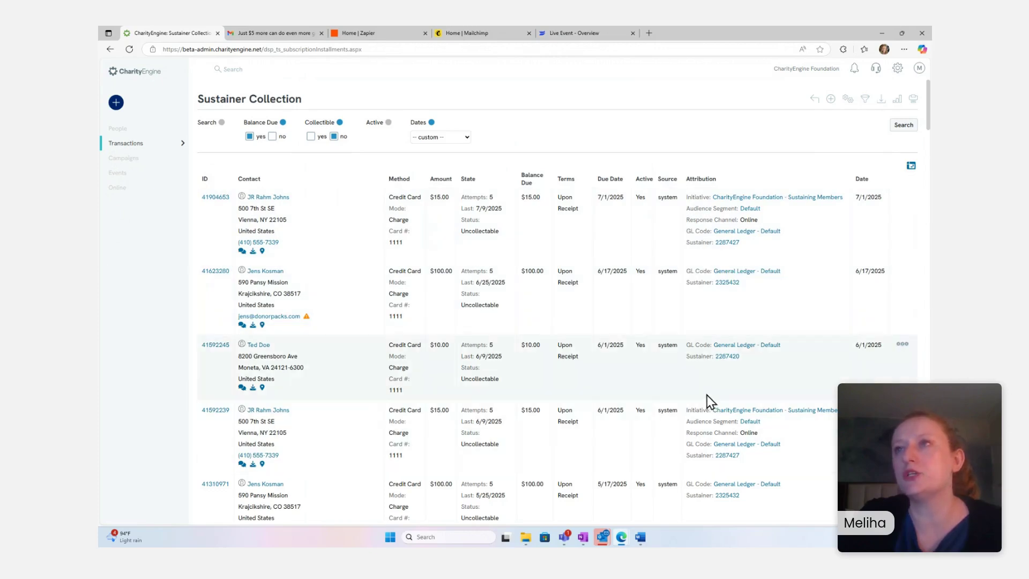
pyautogui.moveTo(434, 200)
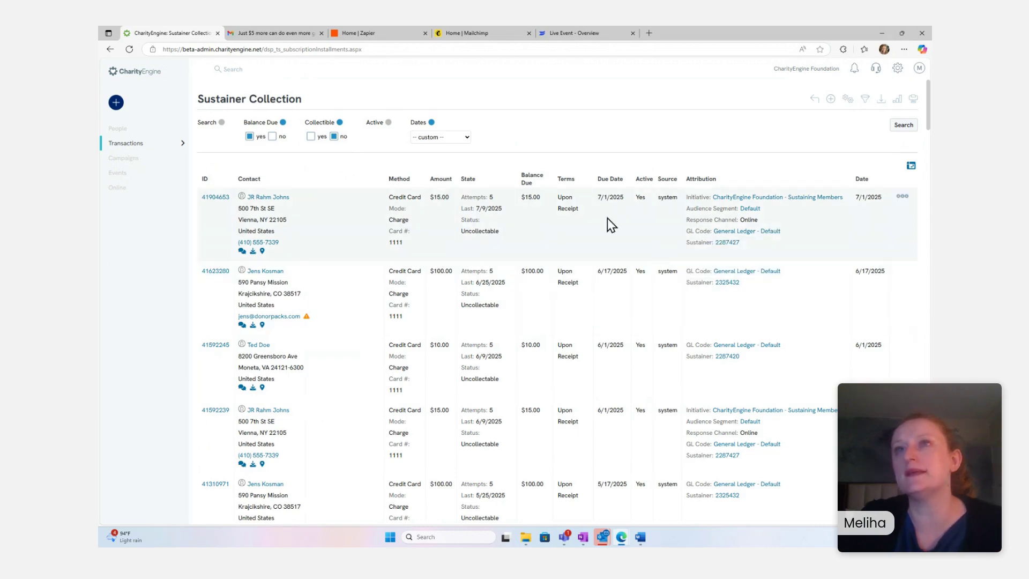
pyautogui.click(905, 198)
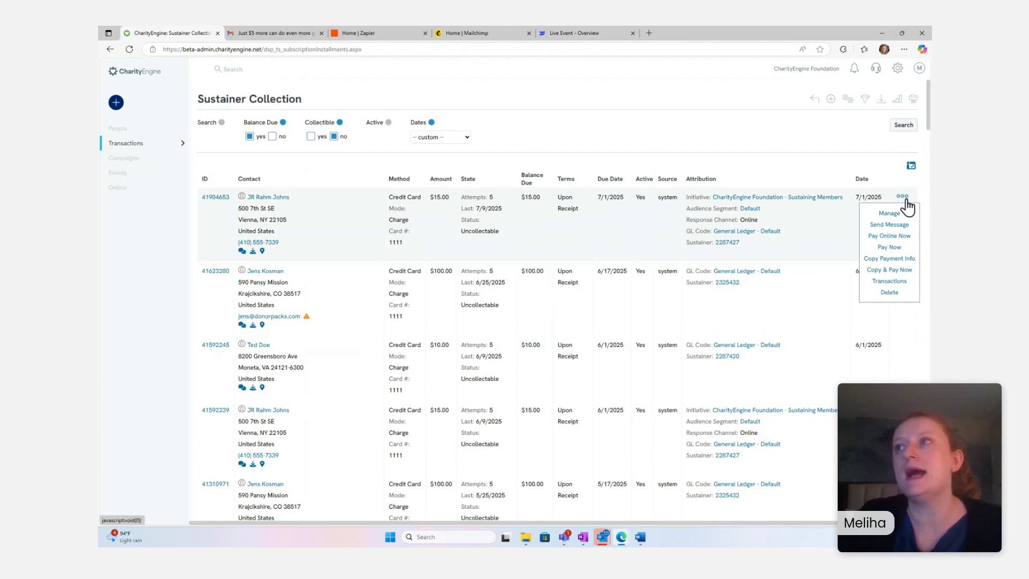
# - Choose Pay Online Now to open the $15.00 monthly donation's Online Bill Pay page
pyautogui.click(898, 239)
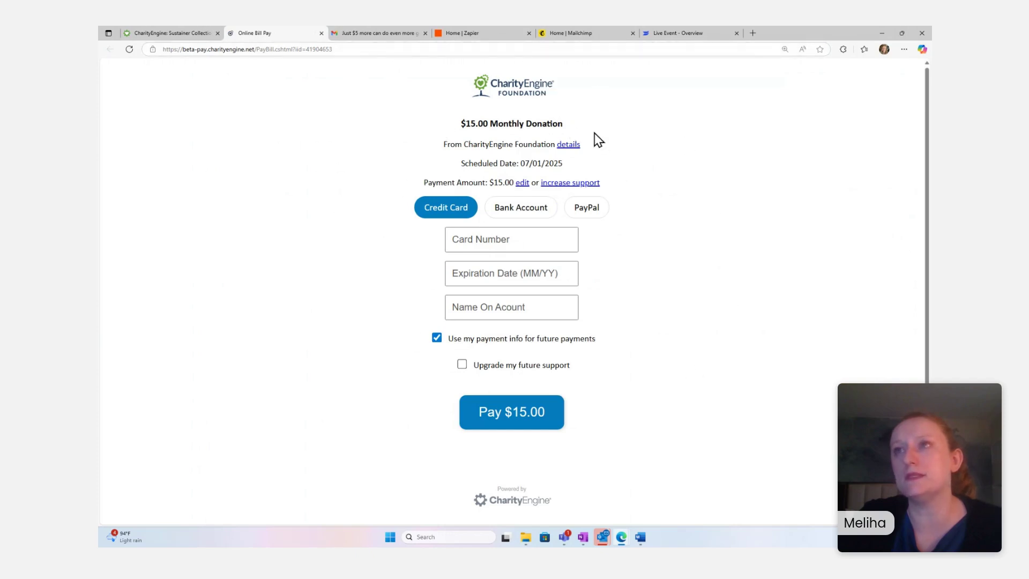
pyautogui.click(352, 48)
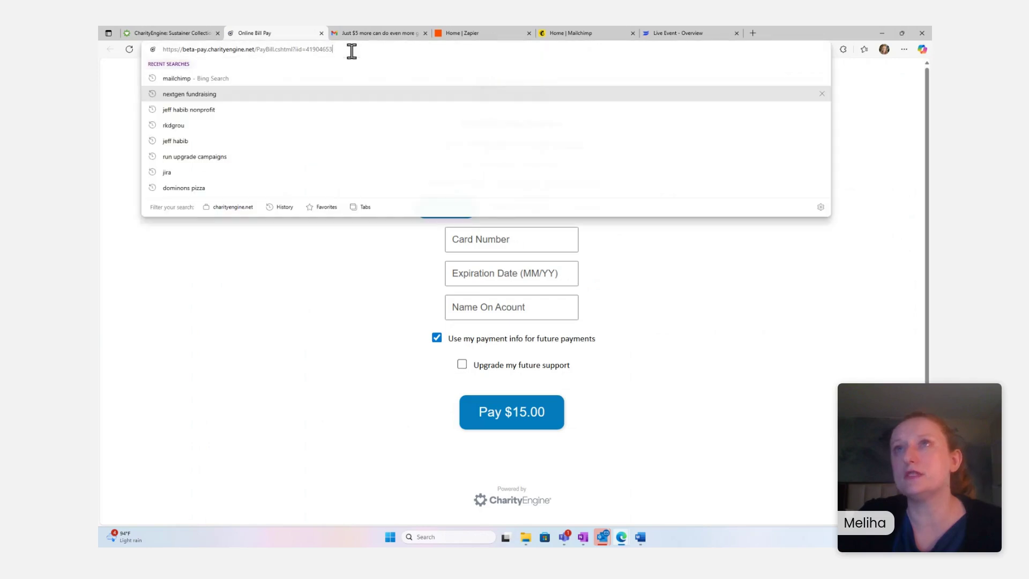
pyautogui.click(400, 248)
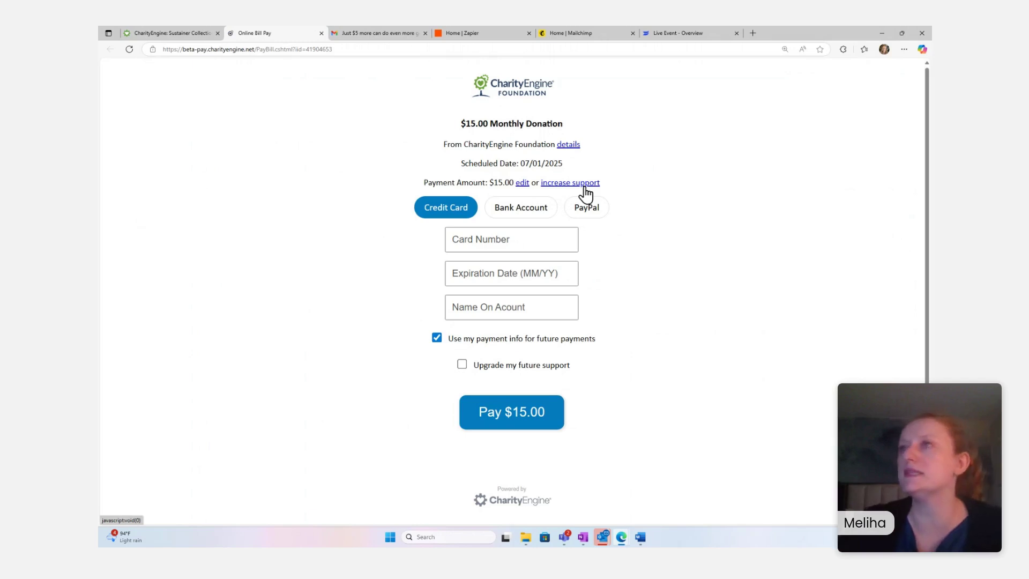
# - Show the offer to increase future support to 20.00, then go back to Sustainer Collection
pyautogui.click(558, 185)
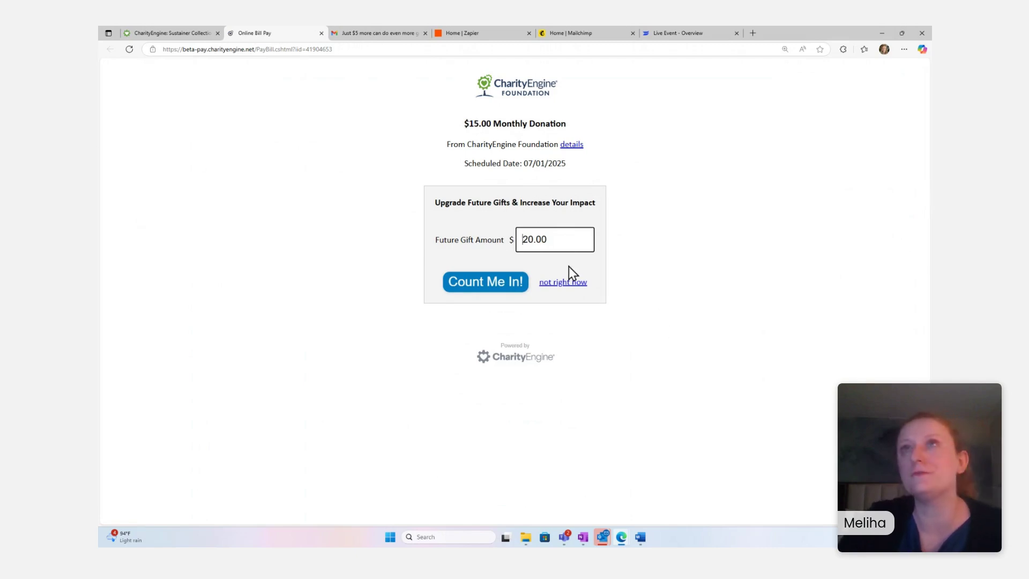
pyautogui.click(141, 31)
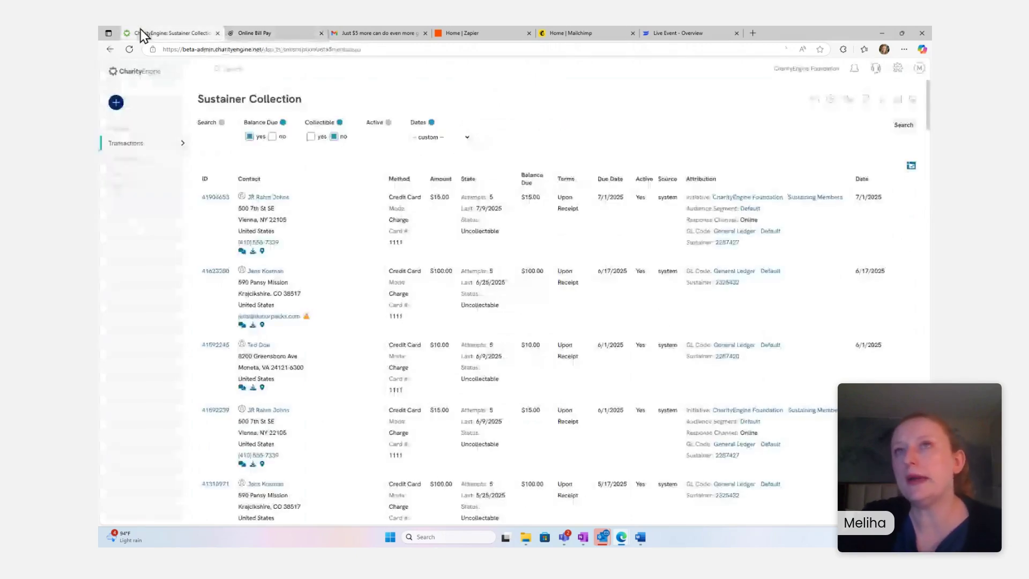
# - Open the home dashboard in a new tab and bring it forward
pyautogui.rightClick(126, 75)
pyautogui.click(143, 78)
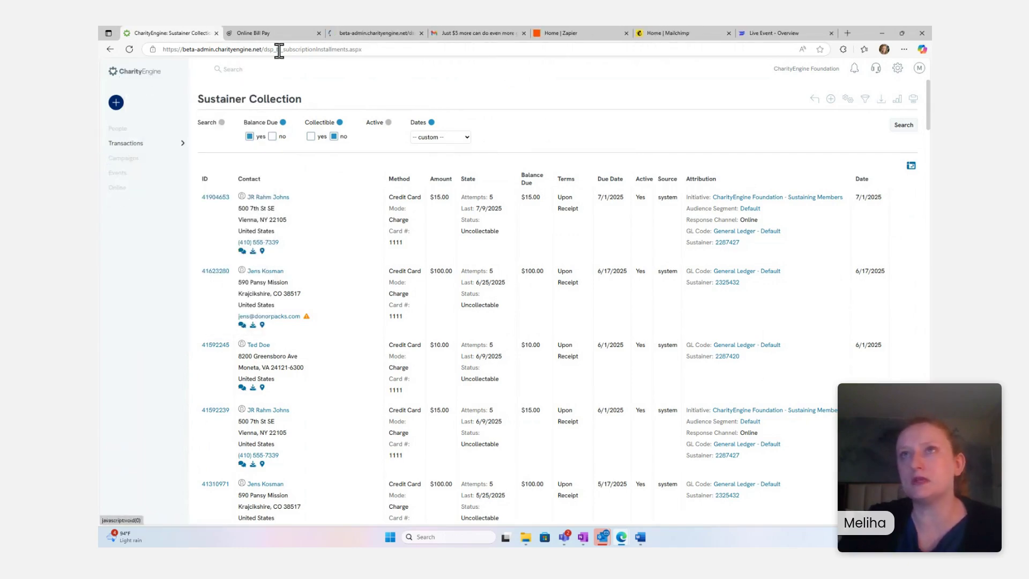
pyautogui.moveTo(361, 32); pyautogui.dragTo(273, 37)
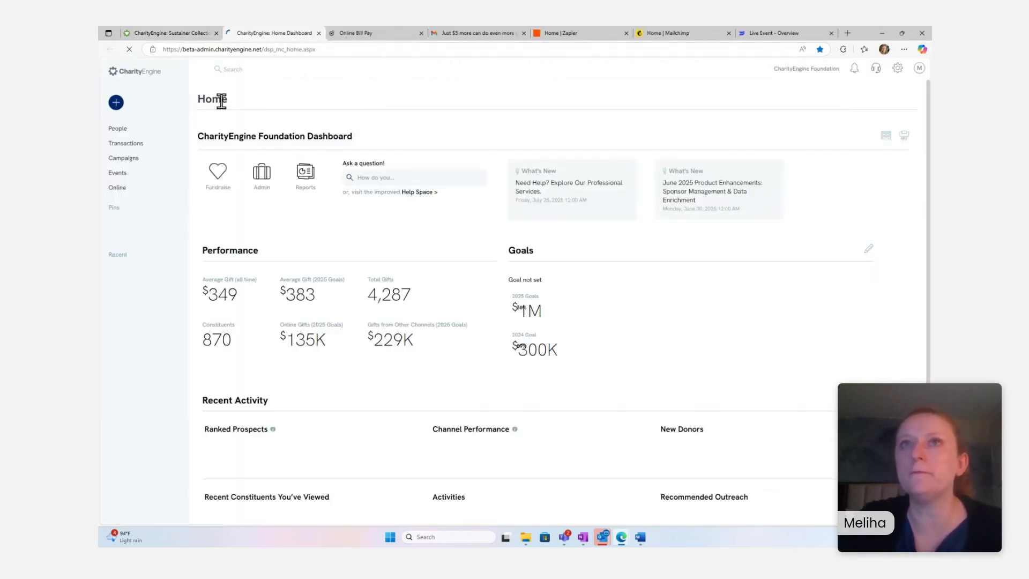
# - Search Campaigns > Create & Publish > Creative and open the 'Just $5 more can do even more good' email
pyautogui.click(117, 164)
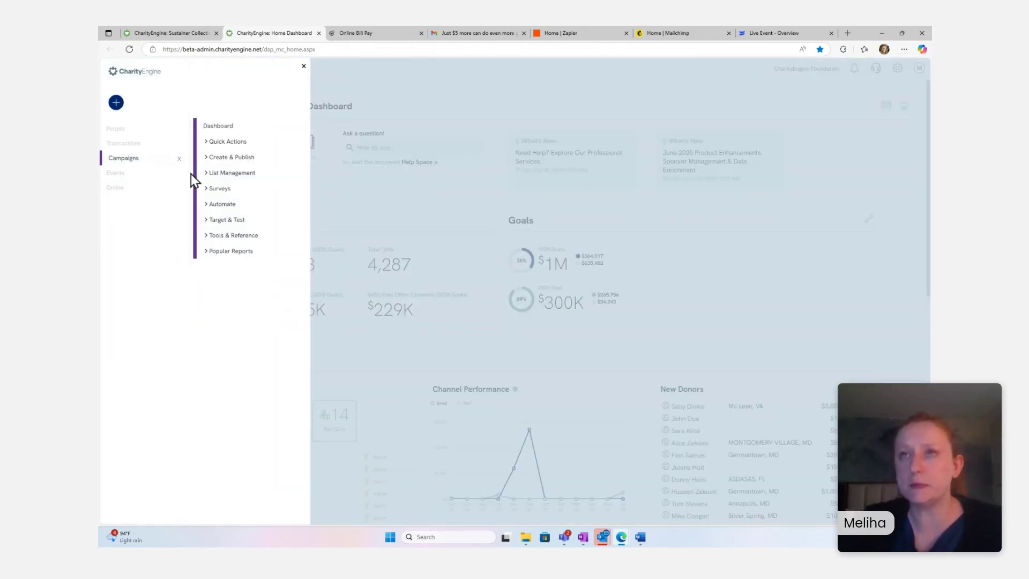
pyautogui.click(220, 161)
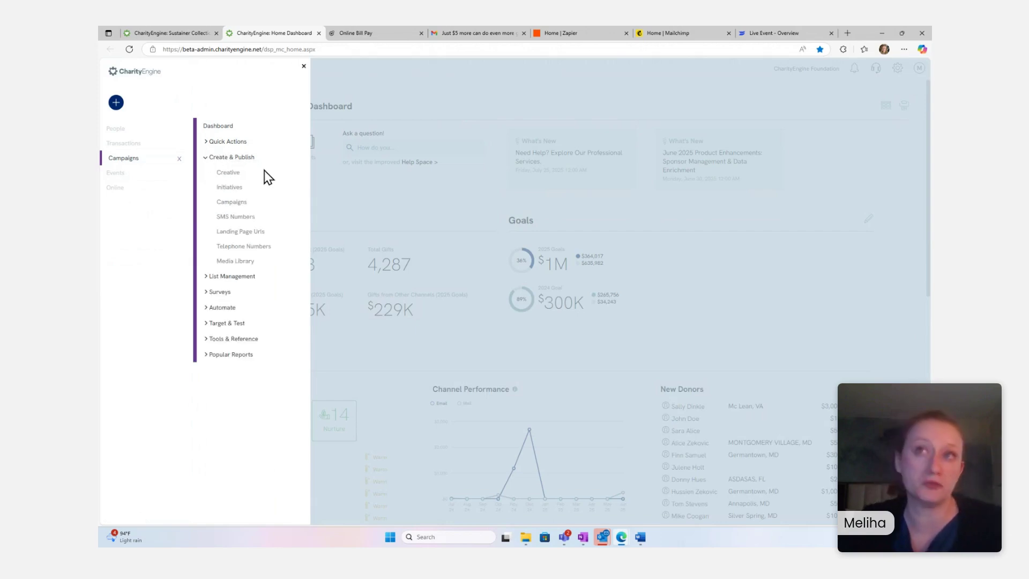
pyautogui.click(225, 176)
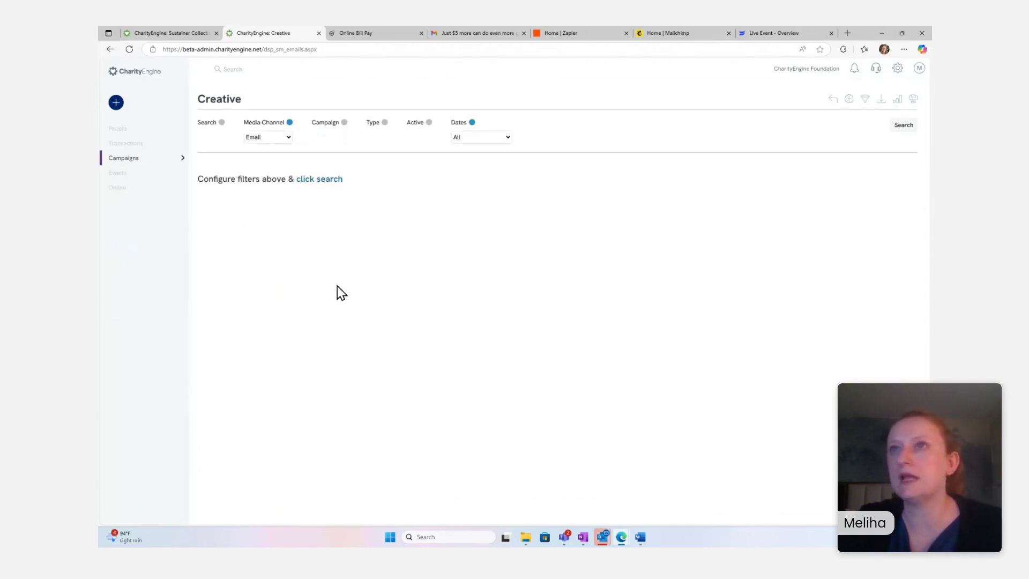
pyautogui.click(319, 181)
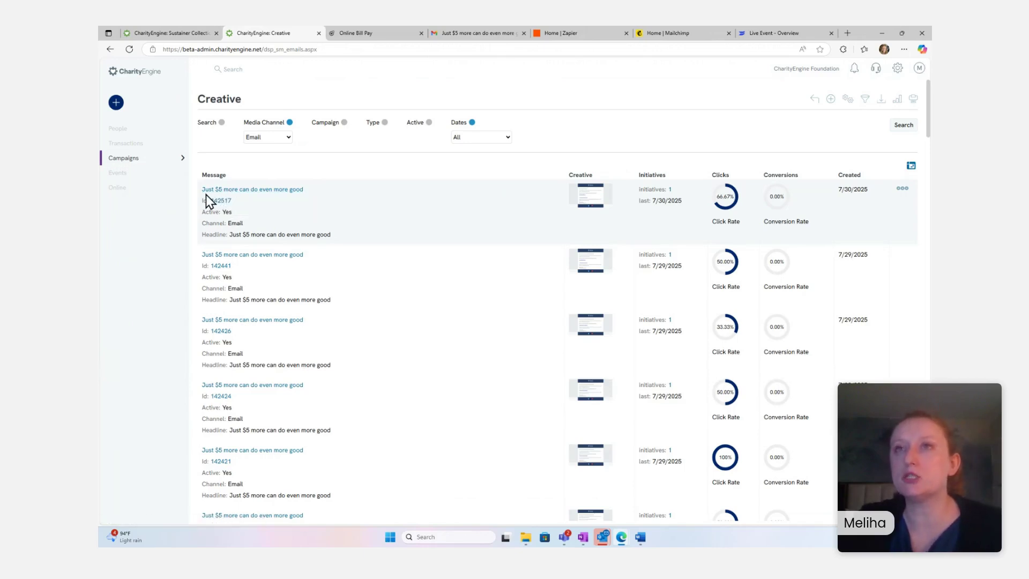
pyautogui.click(259, 190)
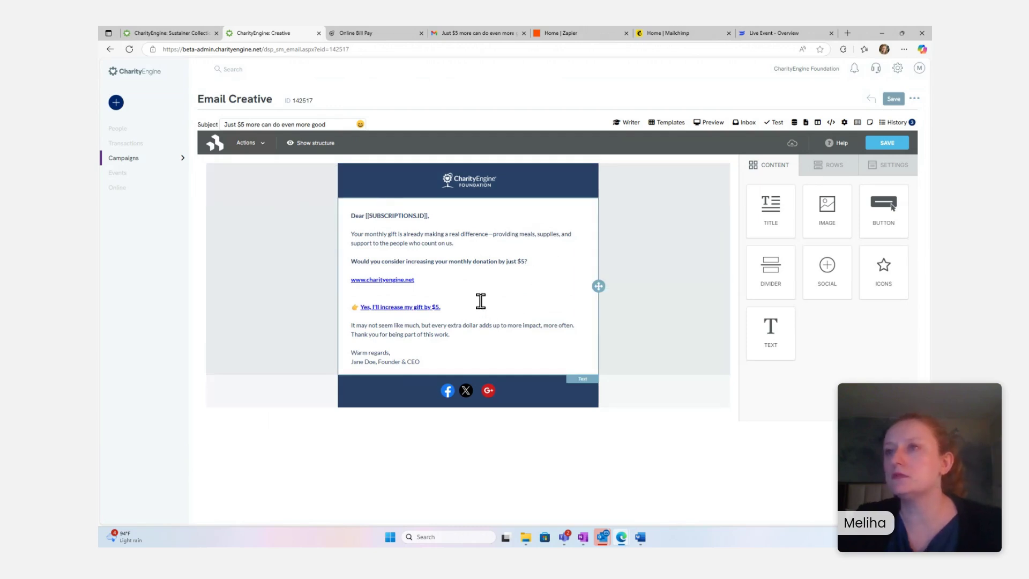
pyautogui.click(481, 302)
pyautogui.moveTo(415, 279); pyautogui.dragTo(352, 280)
pyautogui.write('w')
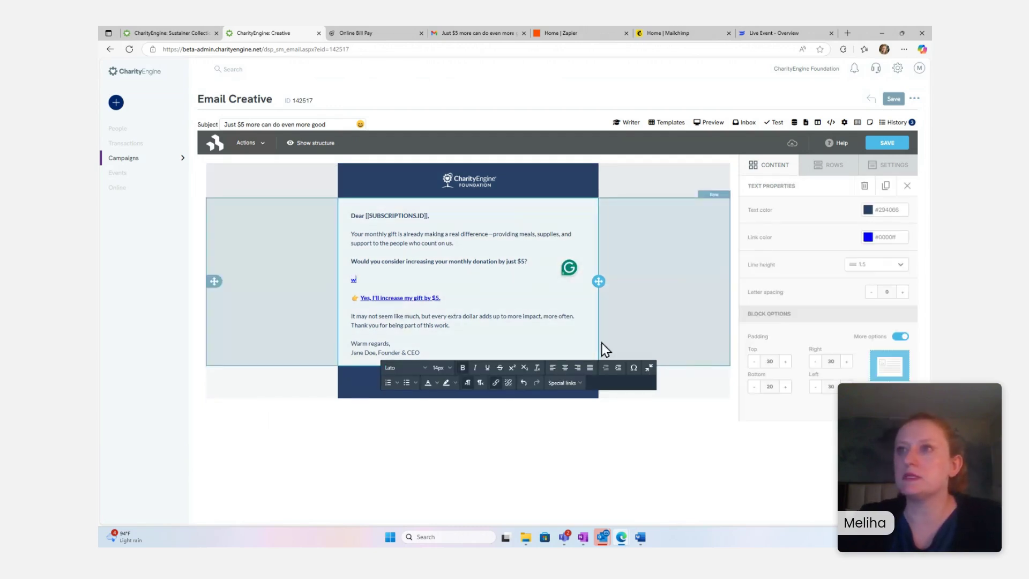
pyautogui.press('BackSpace')
pyautogui.press('BackSpace')
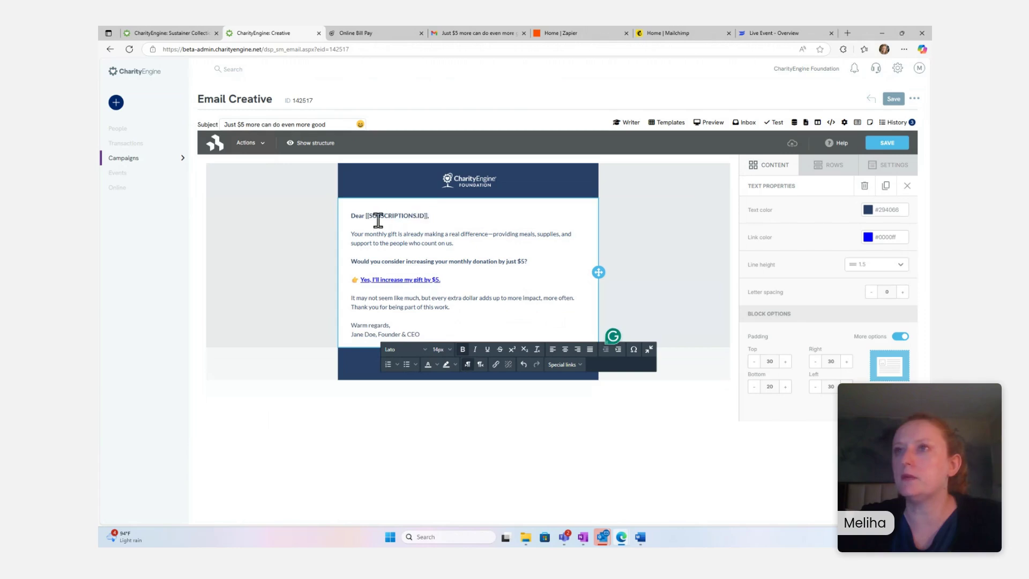
pyautogui.doubleClick(378, 216)
pyautogui.hotkey('ctrl', '+')
pyautogui.hotkey('ctrl', '+')
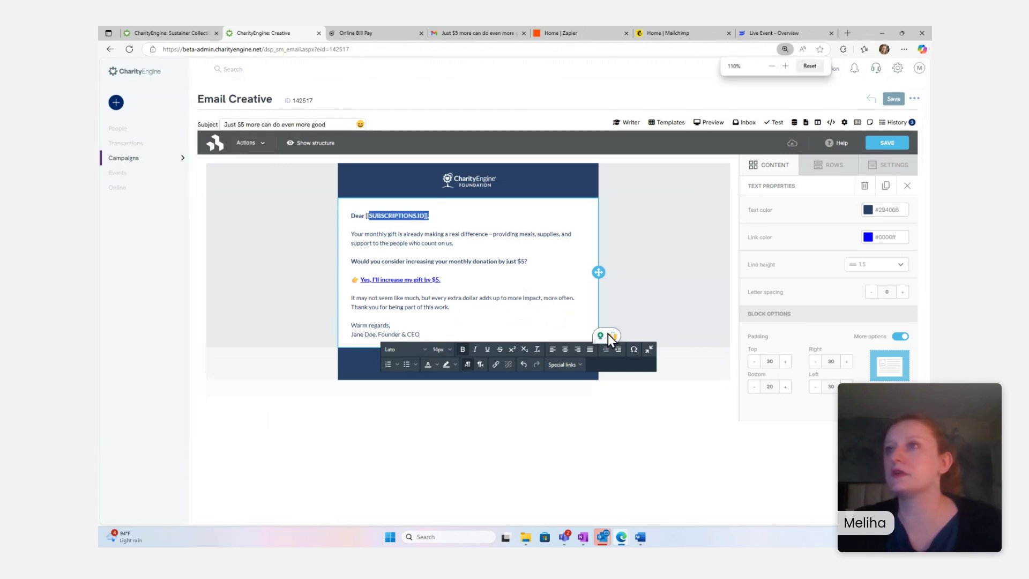
pyautogui.click(461, 261)
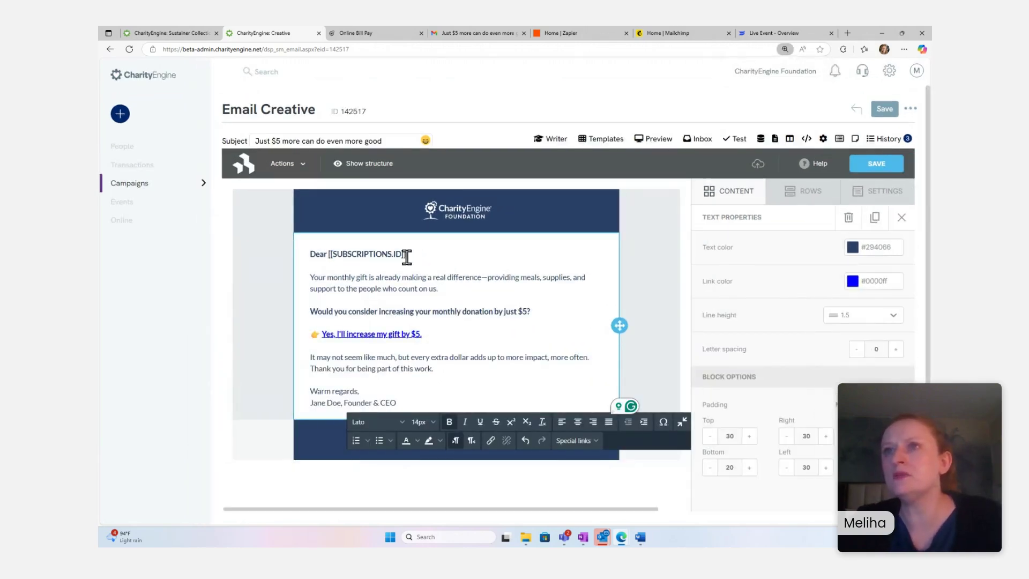
pyautogui.moveTo(408, 254); pyautogui.dragTo(325, 256)
pyautogui.press('BackSpace')
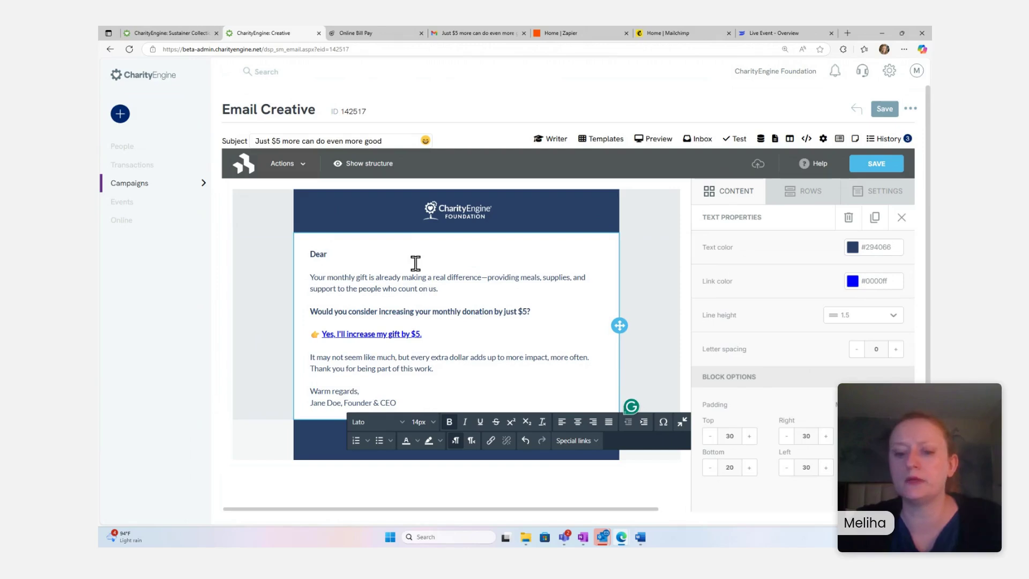
pyautogui.click(761, 139)
pyautogui.write('first')
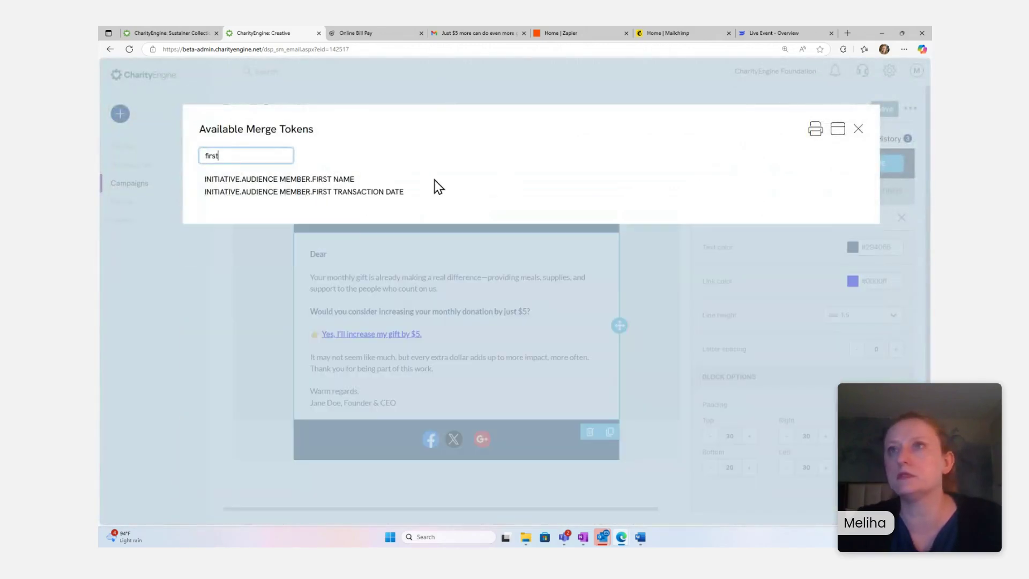
pyautogui.click(348, 180)
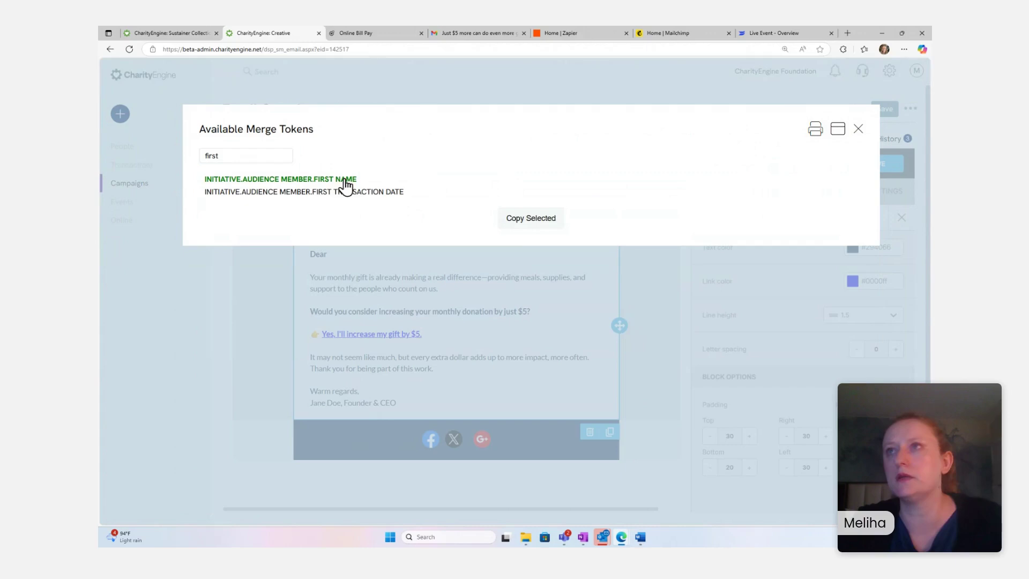
pyautogui.click(520, 220)
pyautogui.click(374, 284)
pyautogui.hotkey('ctrl', 'v')
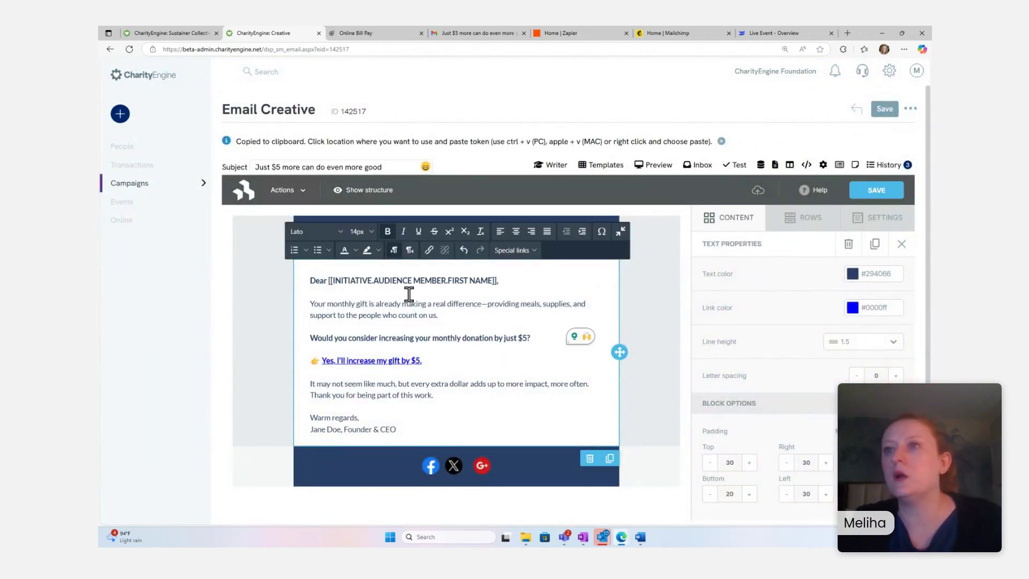
pyautogui.click(439, 315)
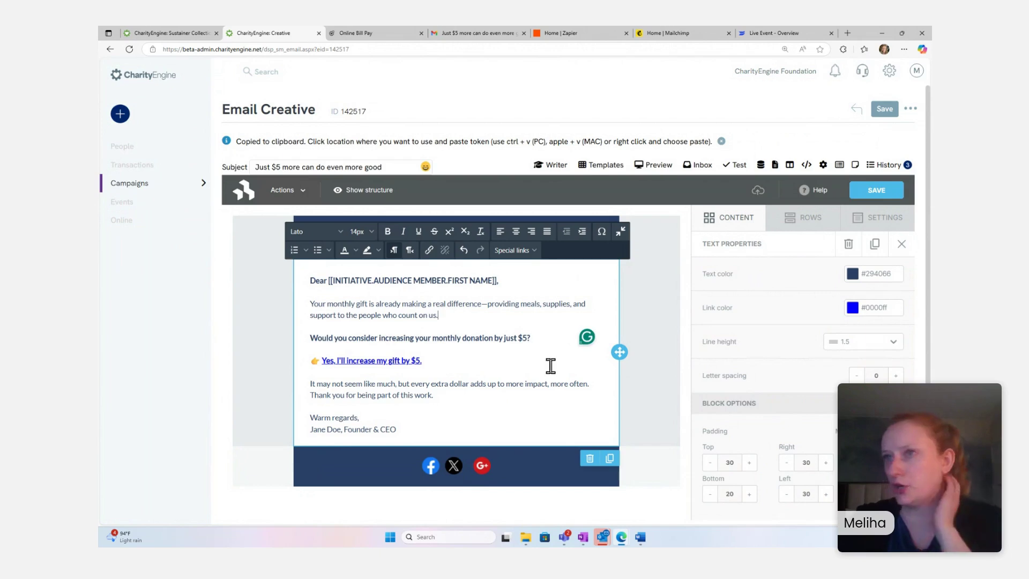
pyautogui.moveTo(445, 316); pyautogui.dragTo(311, 305)
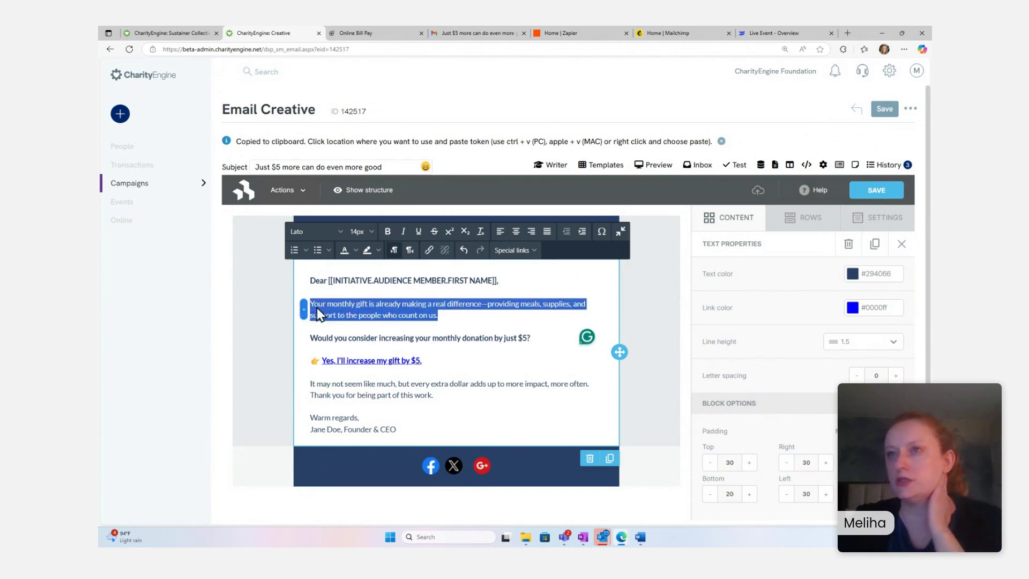
pyautogui.click(470, 311)
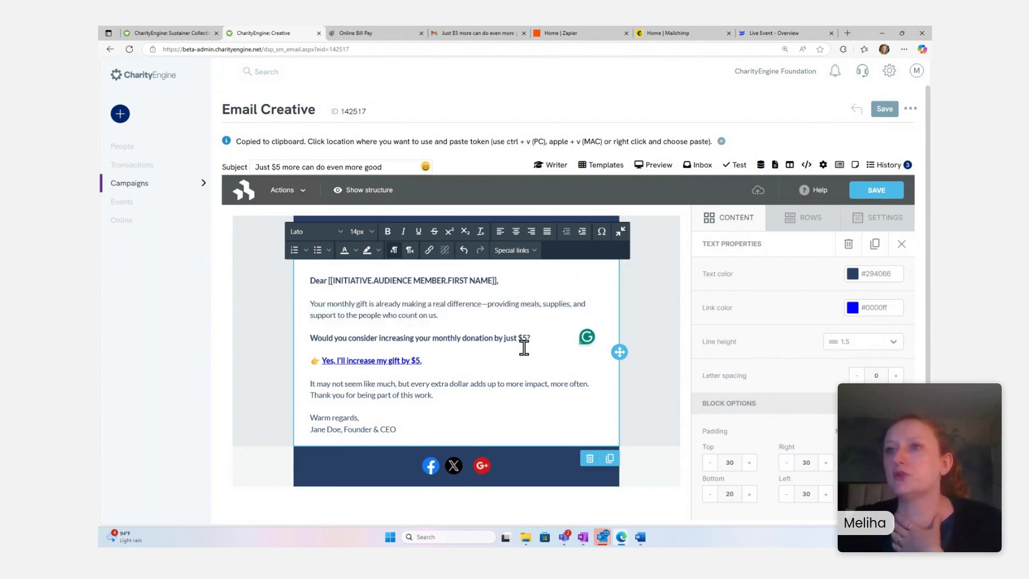
pyautogui.moveTo(531, 339); pyautogui.dragTo(352, 341)
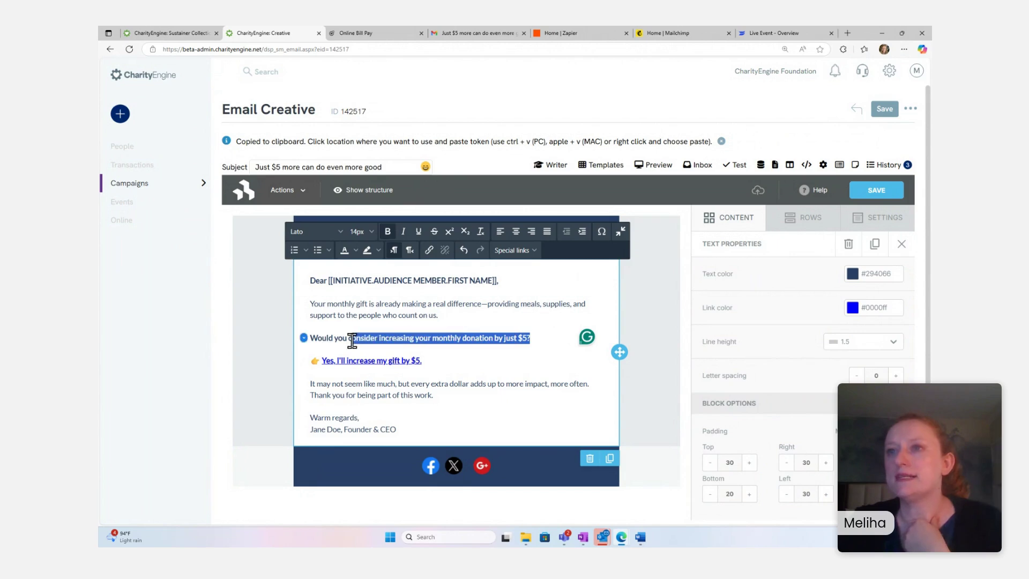
pyautogui.click(502, 361)
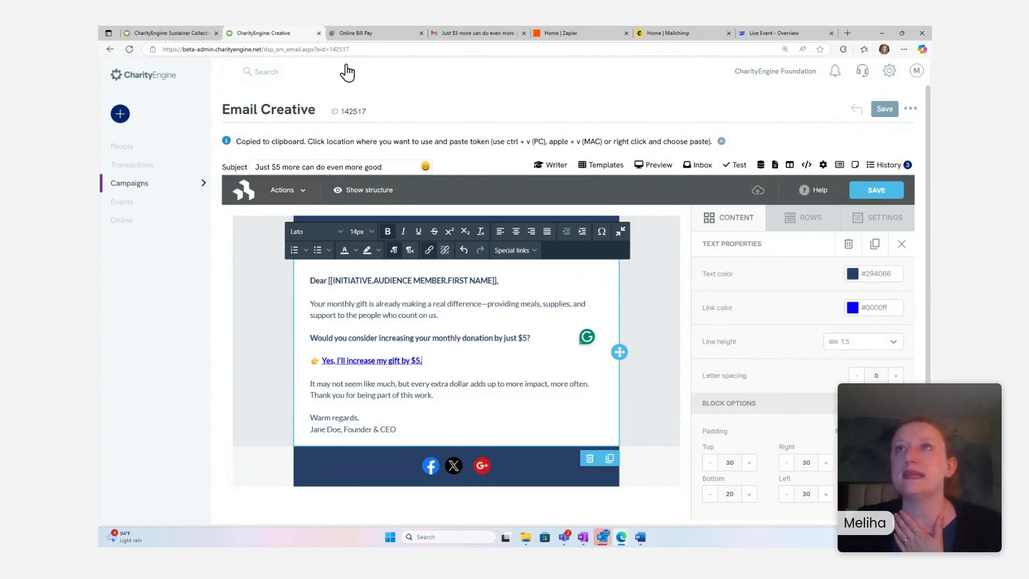
# - Delete the old 'Yes, I'll increase my gift by $5.' line from the email body
pyautogui.click(356, 33)
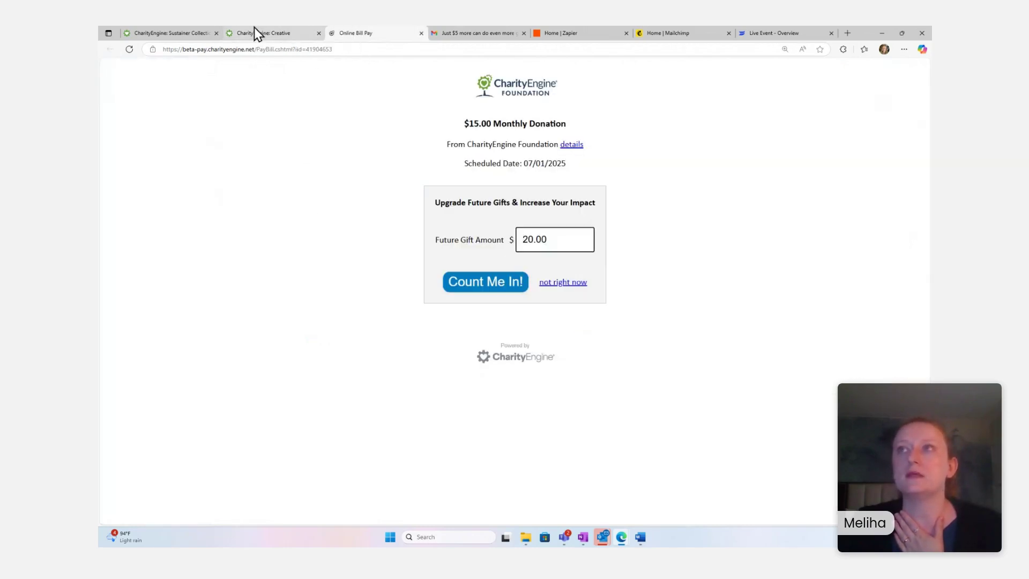
pyautogui.click(285, 34)
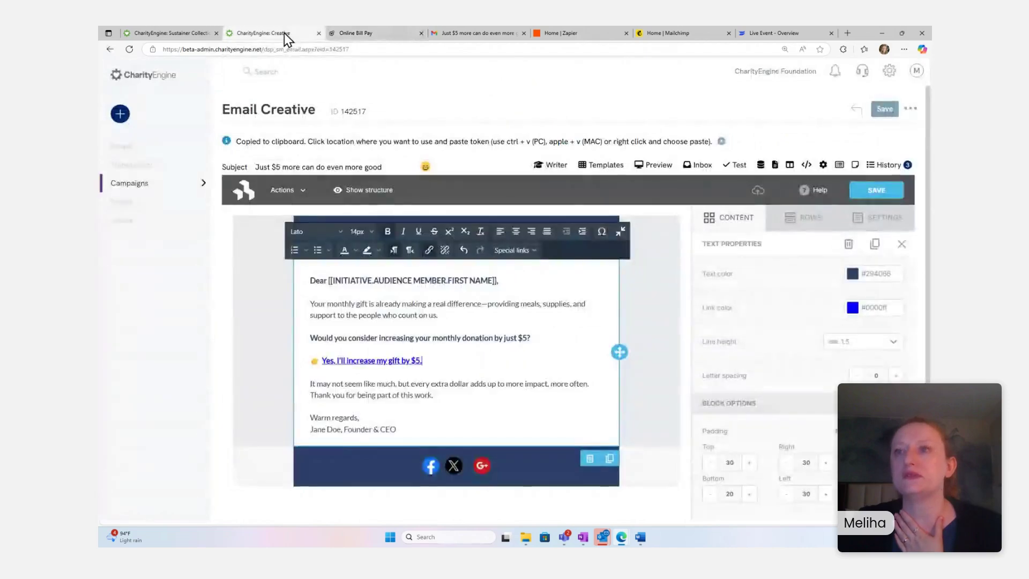
pyautogui.click(501, 371)
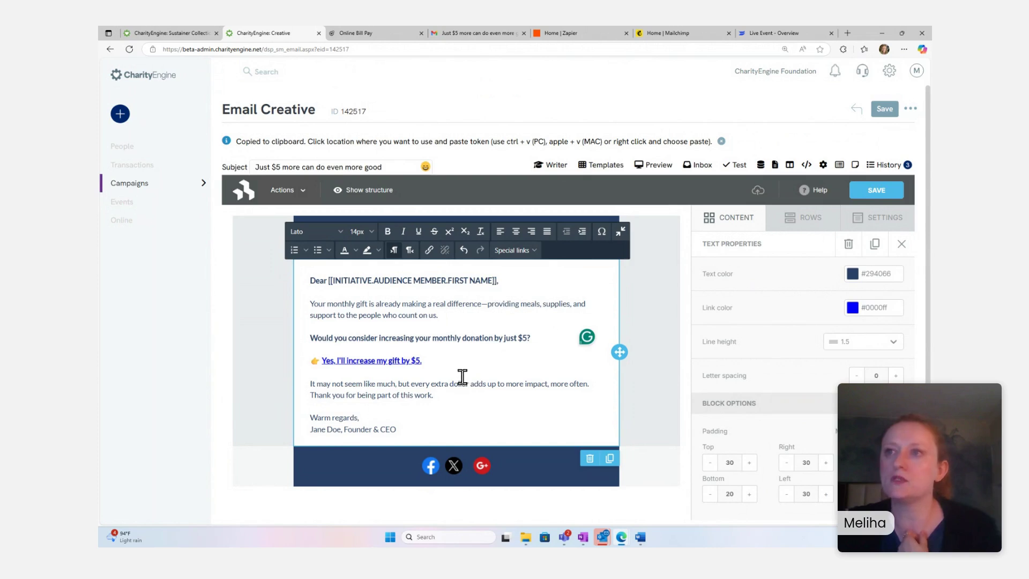
pyautogui.moveTo(425, 360); pyautogui.dragTo(311, 369)
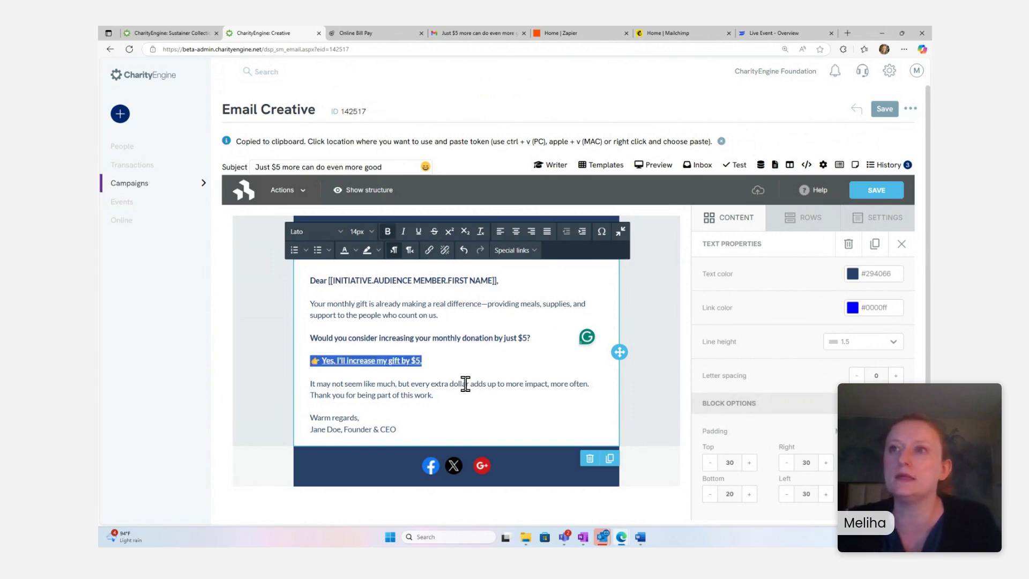
pyautogui.press('BackSpace')
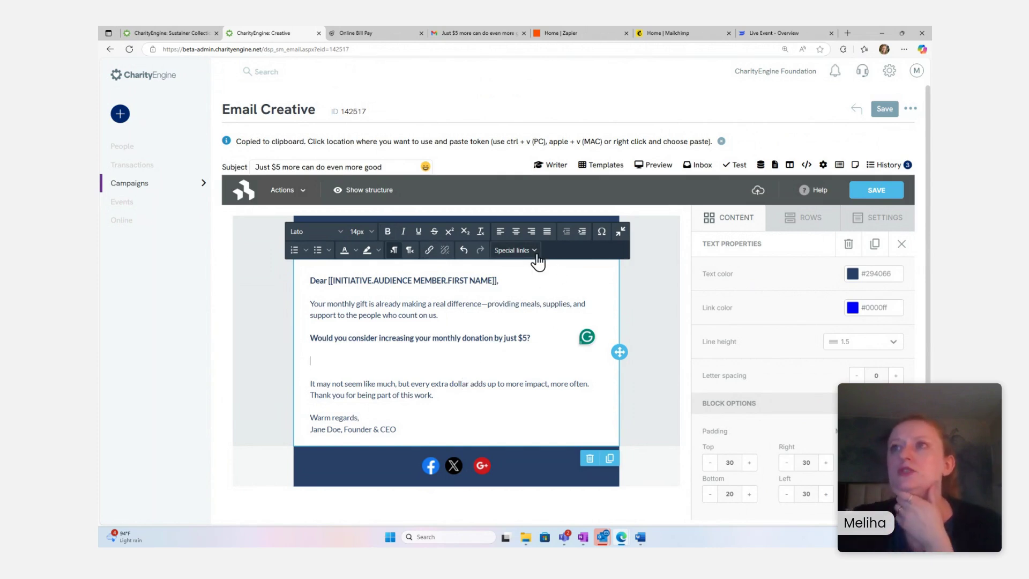
# - Insert a Sustainer Payment Link from Special links > Payment and select its text
pyautogui.click(535, 255)
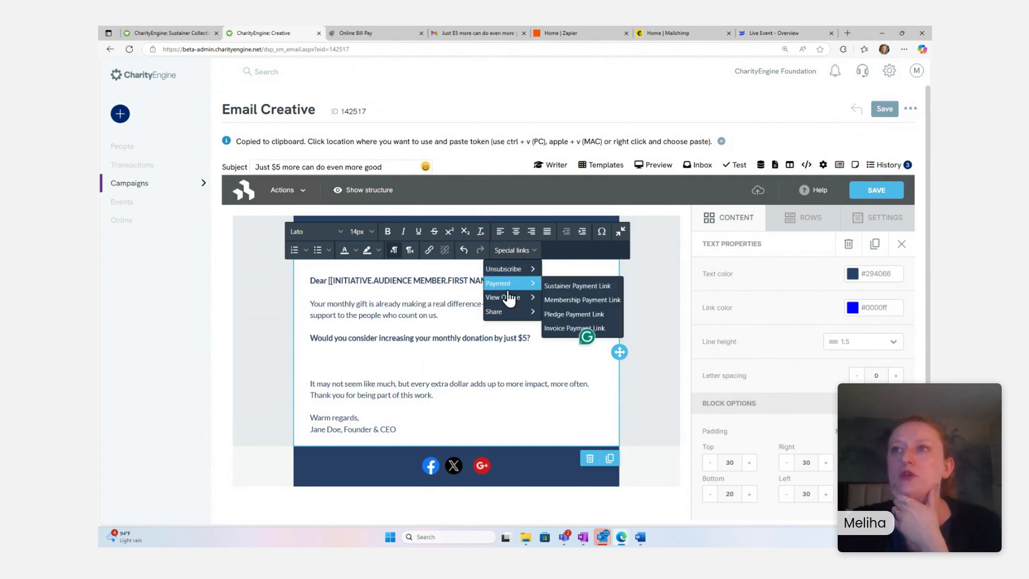
pyautogui.click(553, 287)
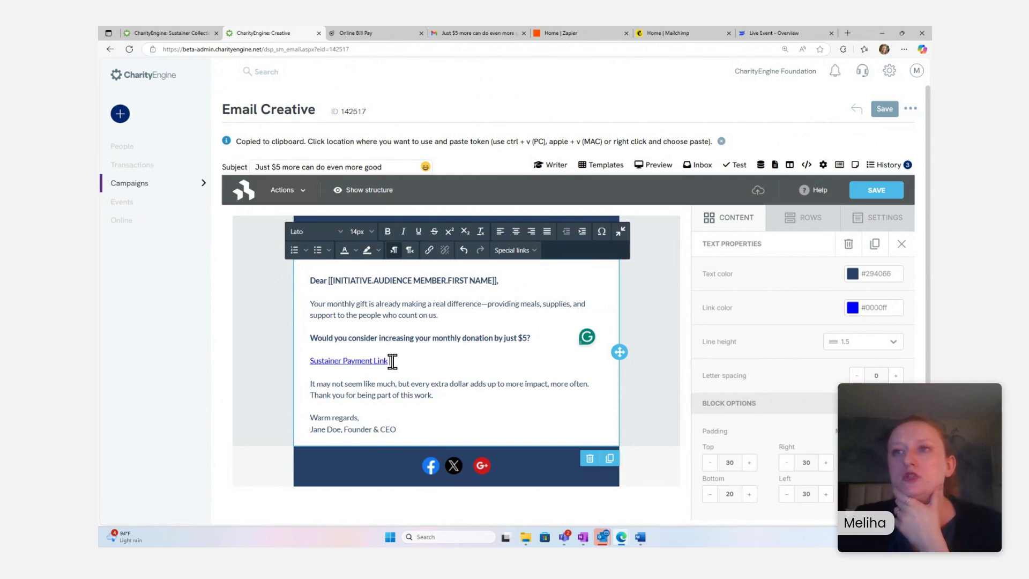
pyautogui.moveTo(391, 362); pyautogui.dragTo(304, 363)
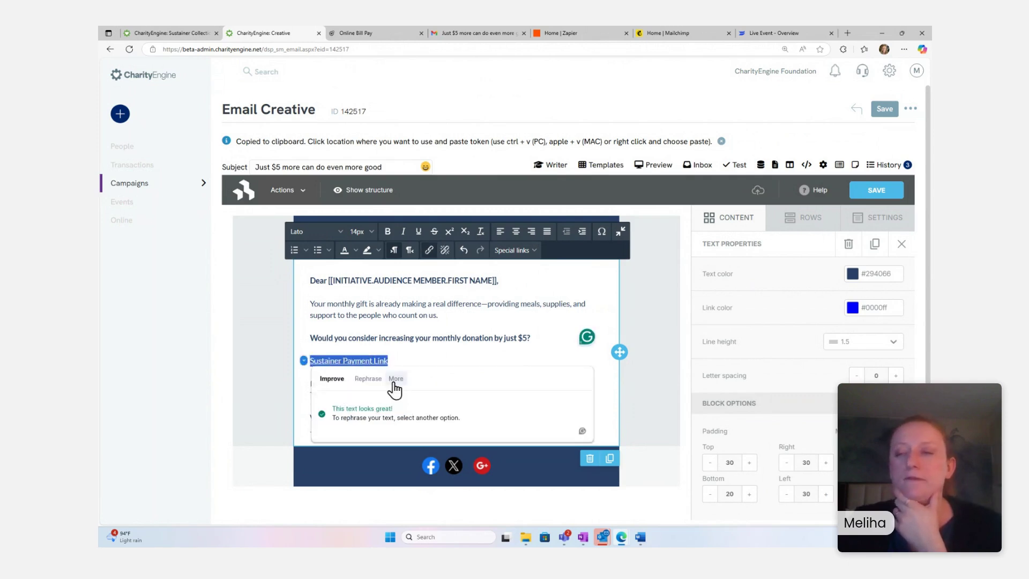
pyautogui.click(442, 353)
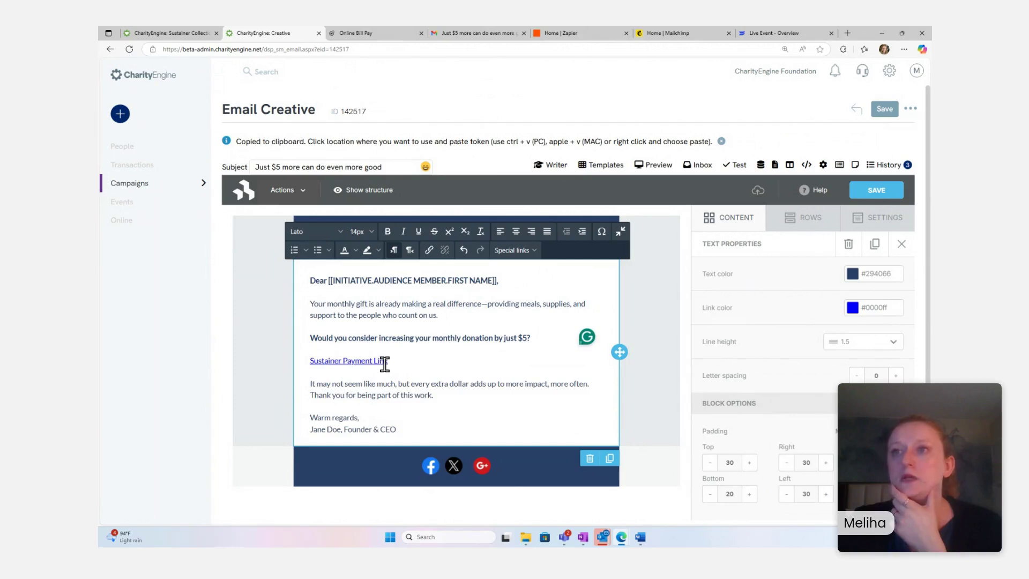
pyautogui.moveTo(388, 363); pyautogui.dragTo(309, 364)
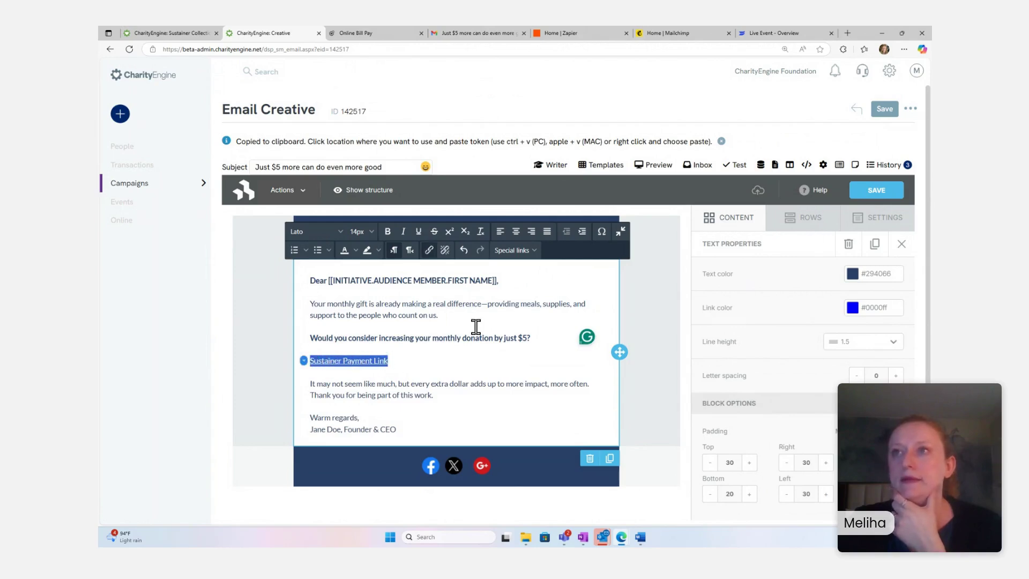
# - Make the link read 'Yes, increase my gift by $5.' and append &showupgradeoption=1 to its URL
pyautogui.click(429, 250)
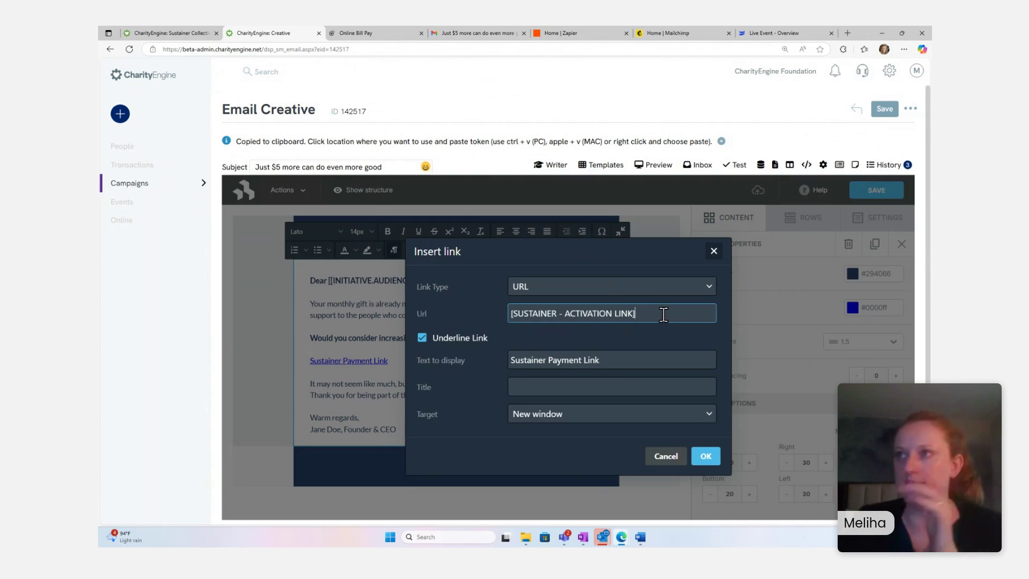
pyautogui.click(635, 361)
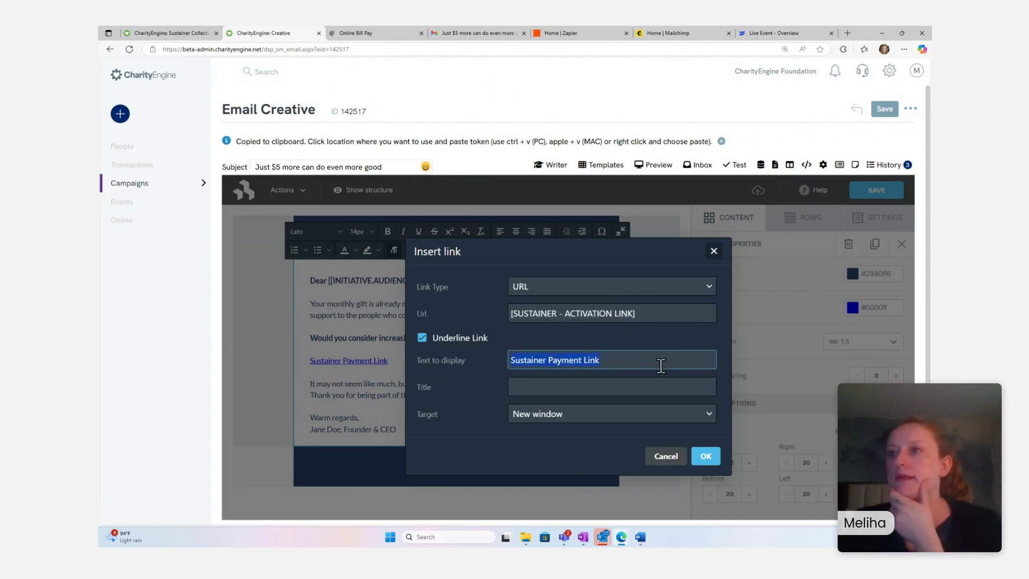
pyautogui.write('Yes, INC')
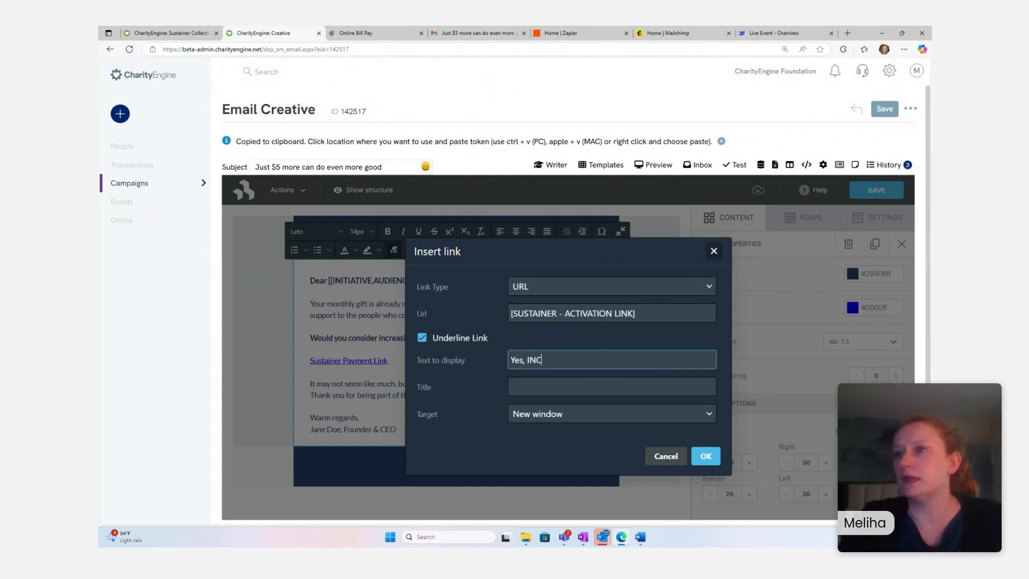
pyautogui.press('BackSpace')
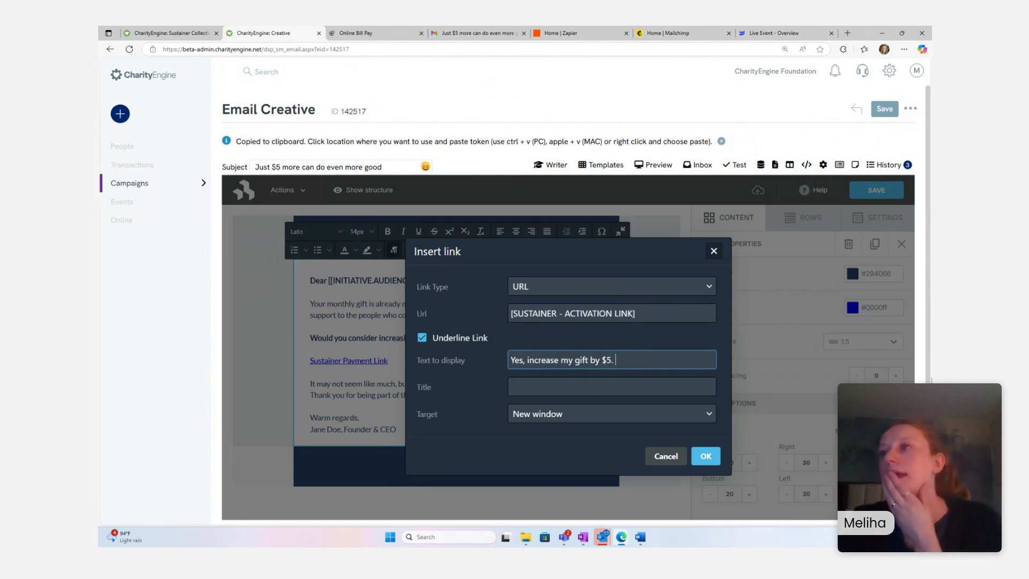
pyautogui.click(642, 310)
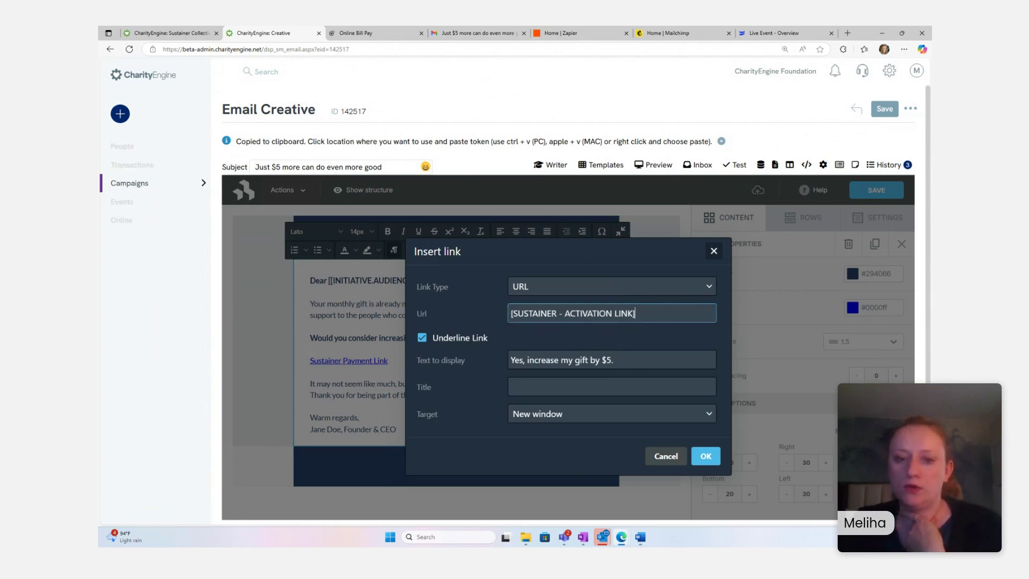
pyautogui.hotkey('alt', 'Tab')
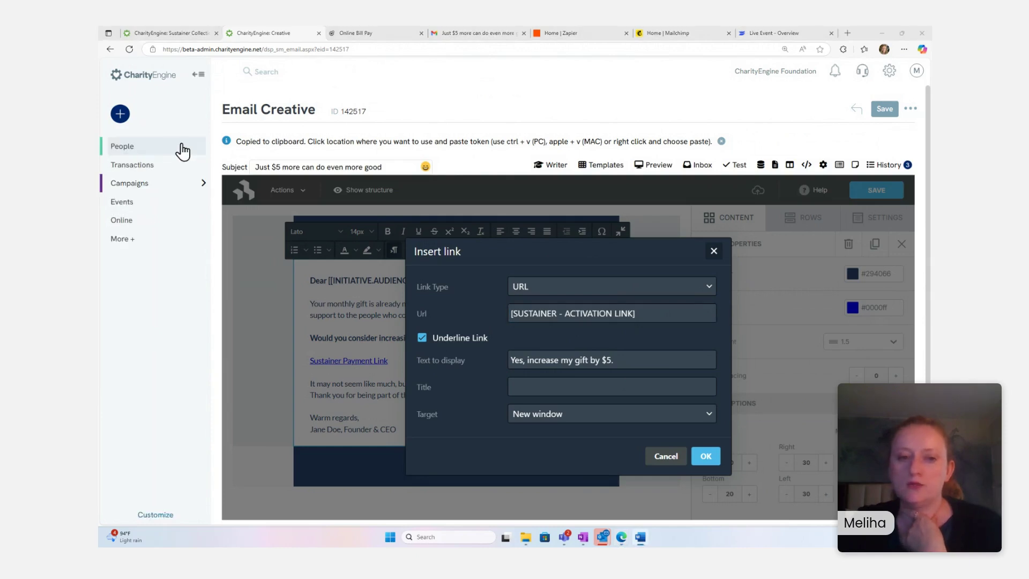
pyautogui.click(669, 315)
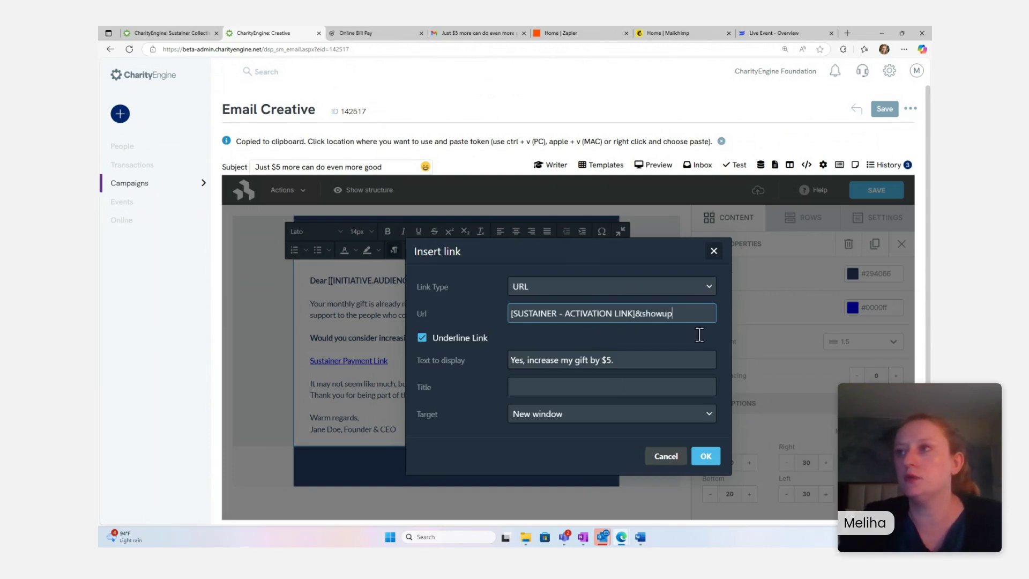
pyautogui.write('rade')
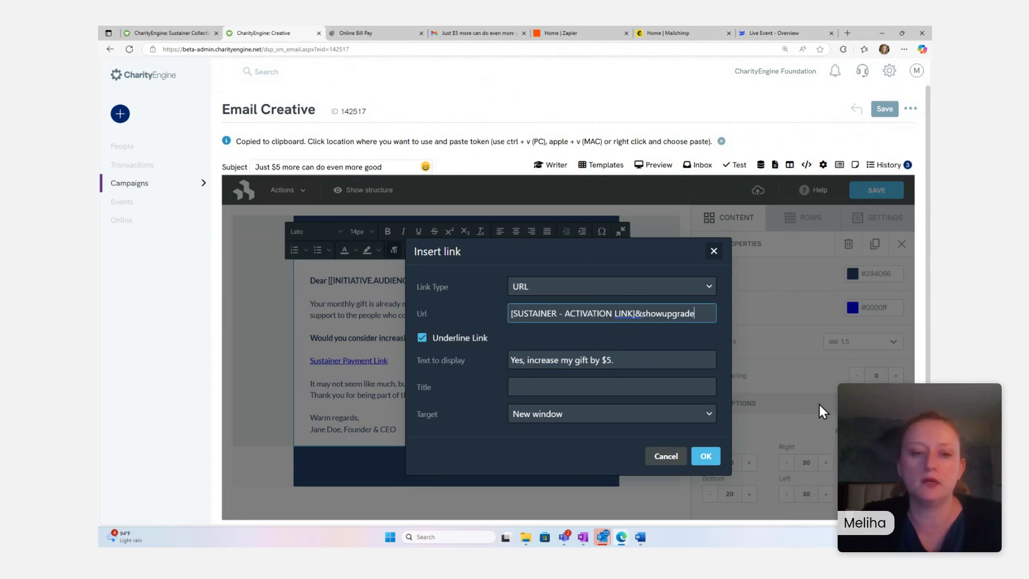
pyautogui.write('option')
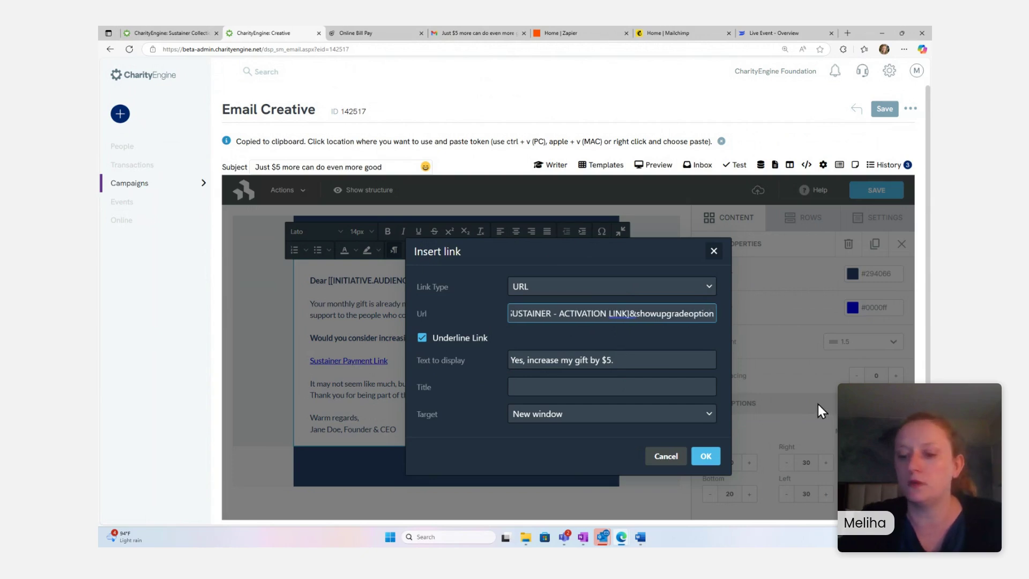
pyautogui.write('=1')
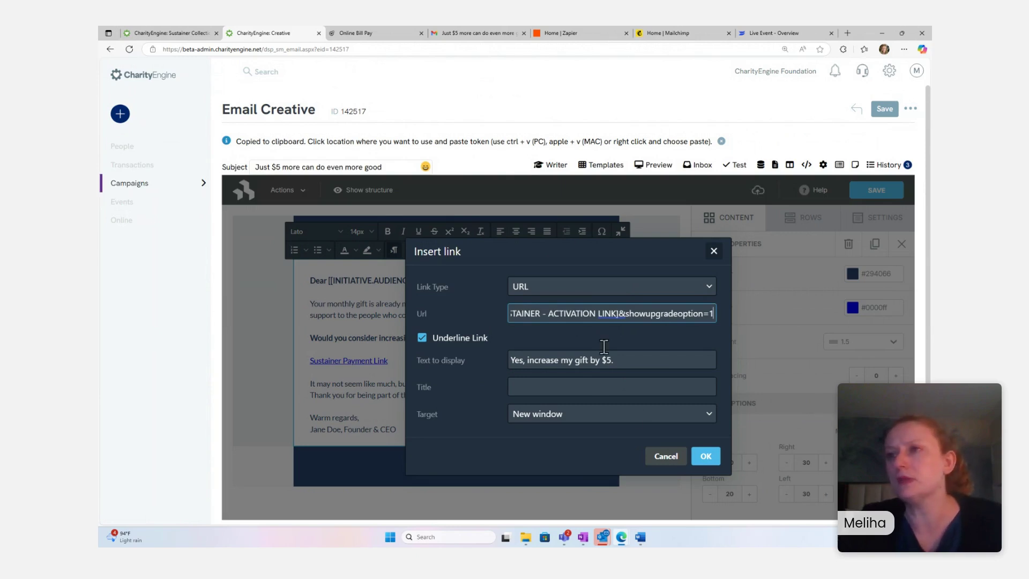
pyautogui.click(706, 459)
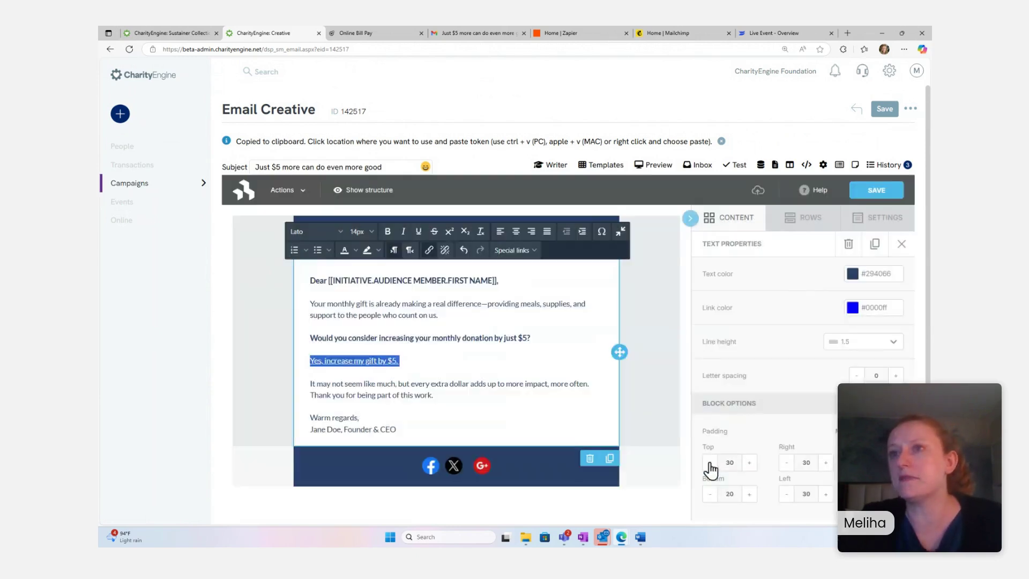
# - Save the email creative and switch to the received test email in Gmail
pyautogui.click(456, 371)
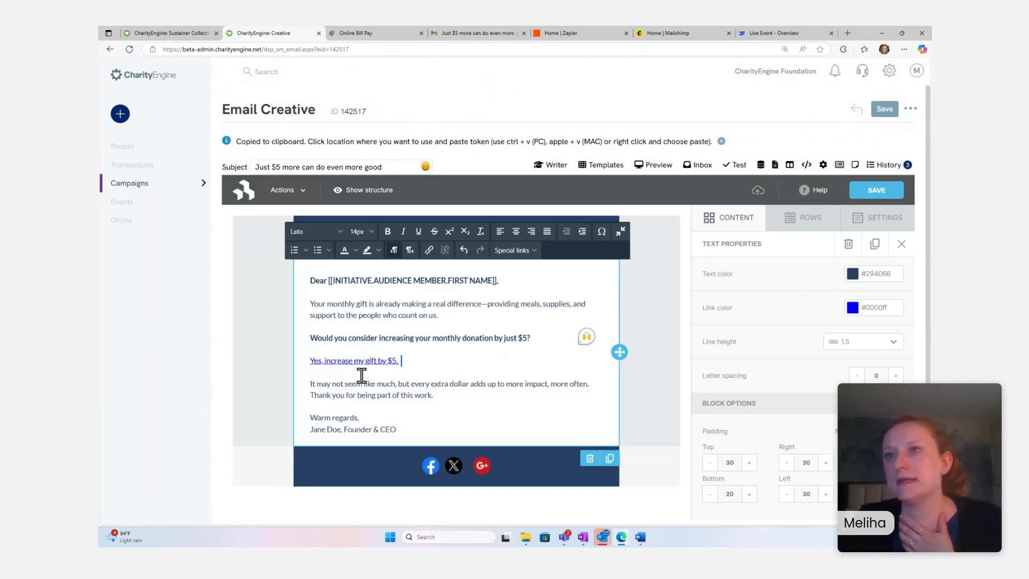
pyautogui.click(873, 199)
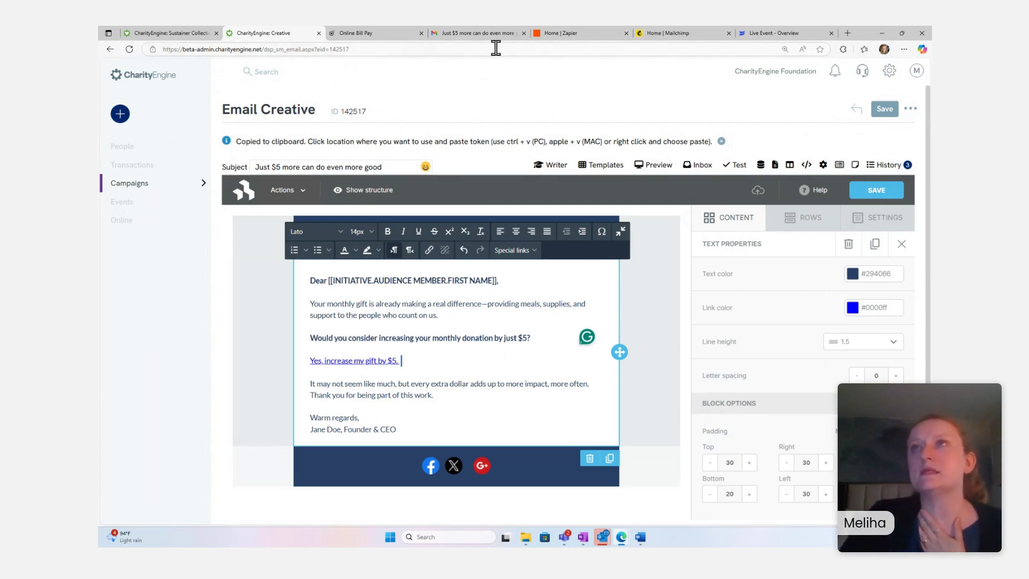
pyautogui.click(486, 34)
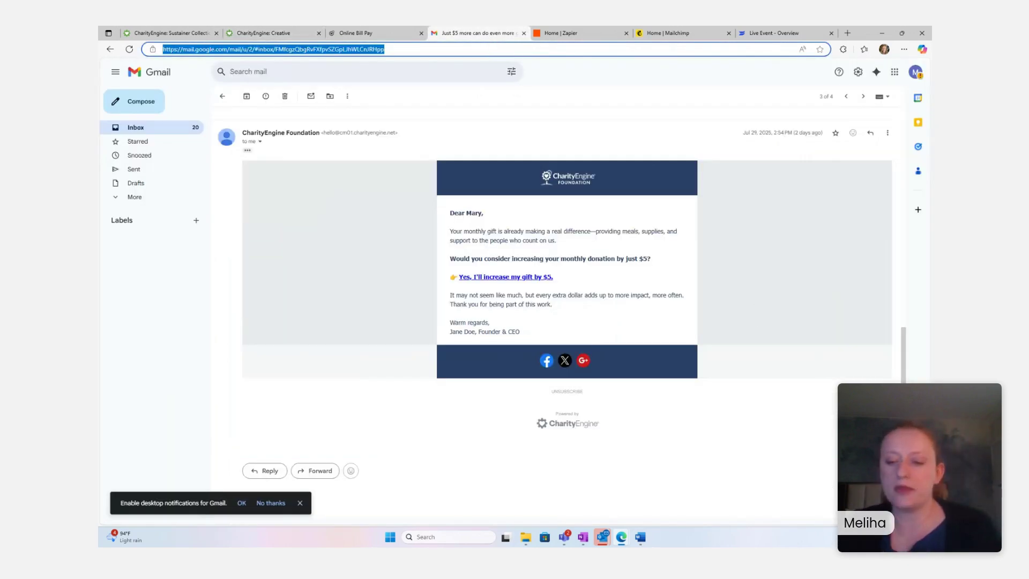
# - Zoom the Gmail message in and back out, then return to the Online Bill Pay page
pyautogui.hotkey('ctrl', '+')
pyautogui.hotkey('ctrl', '+')
pyautogui.hotkey('ctrl', '+')
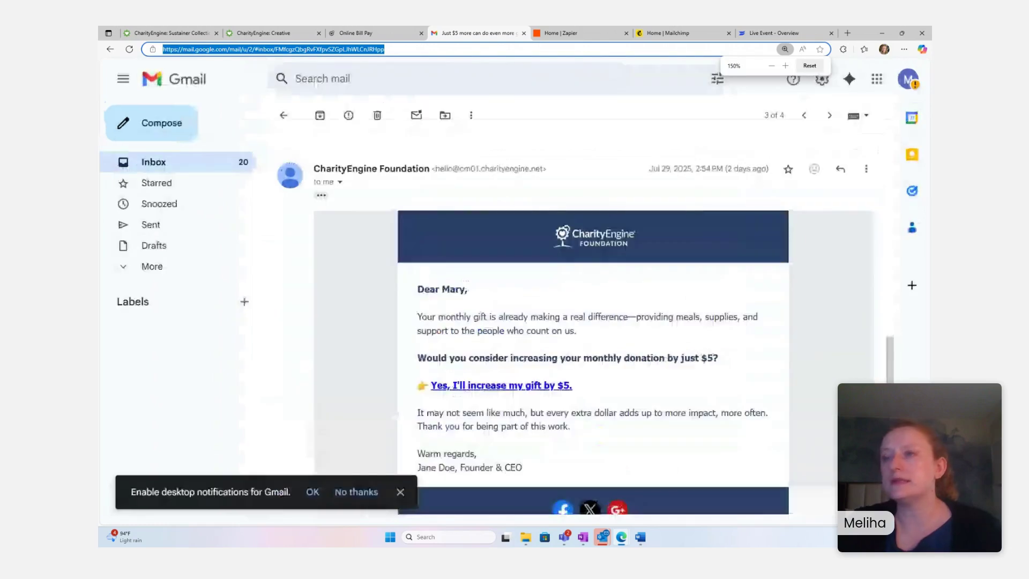
pyautogui.hotkey('ctrl', '-')
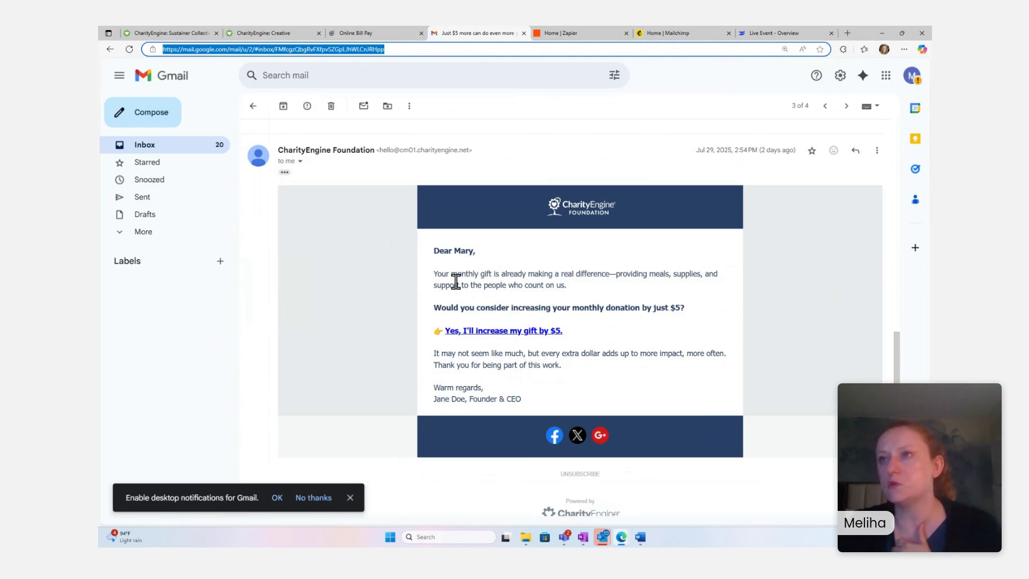
pyautogui.click(398, 31)
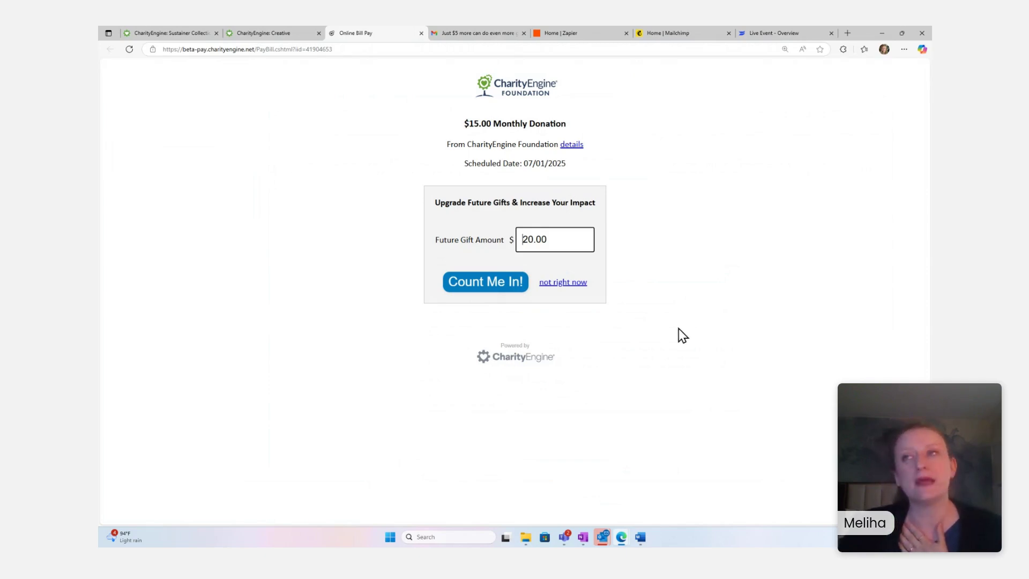
# - Accept the $20.00 upgrade with Count Me In! and dismiss the Dashlane prompt on Card Number
pyautogui.click(485, 289)
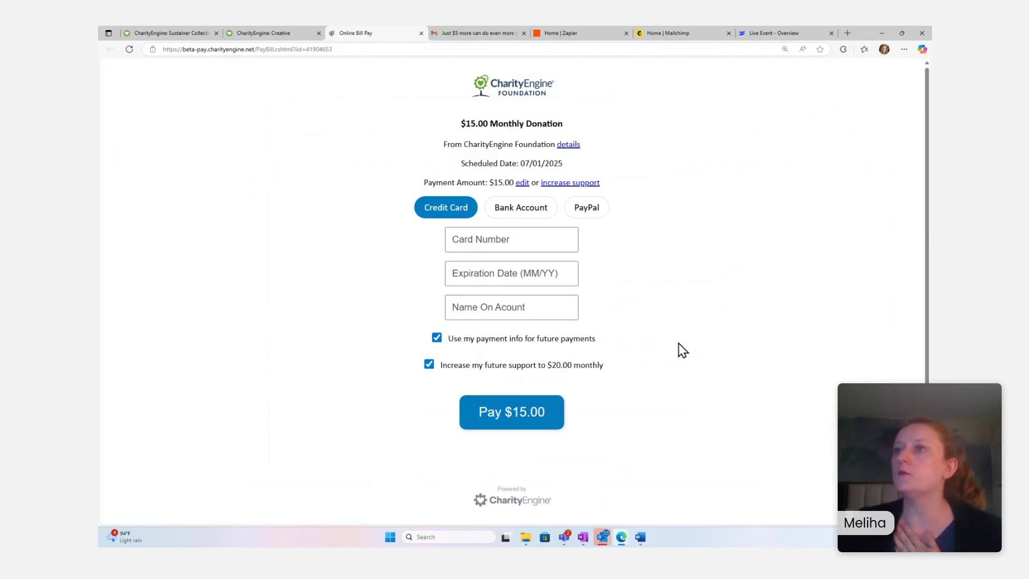
pyautogui.click(482, 238)
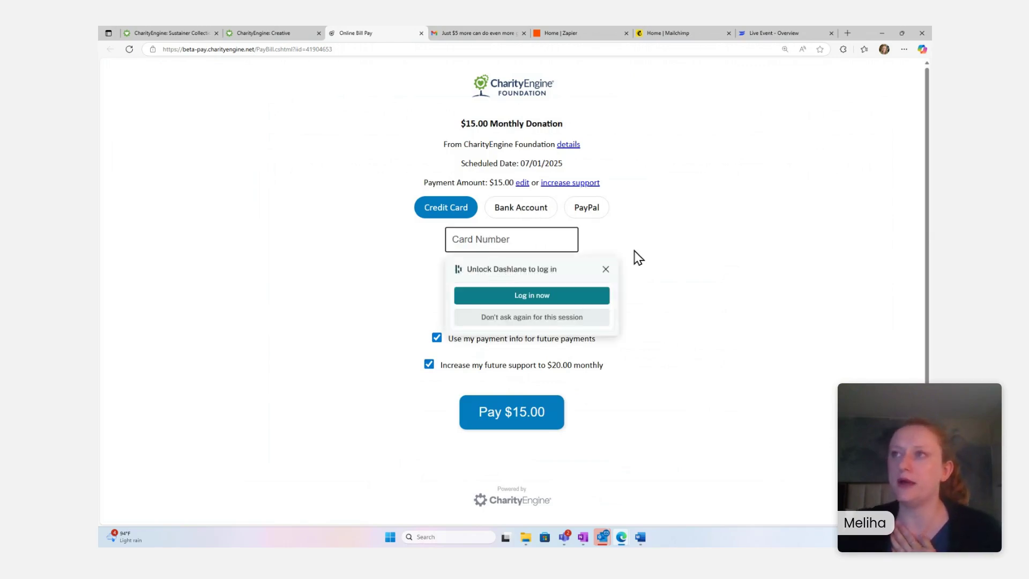
pyautogui.click(606, 269)
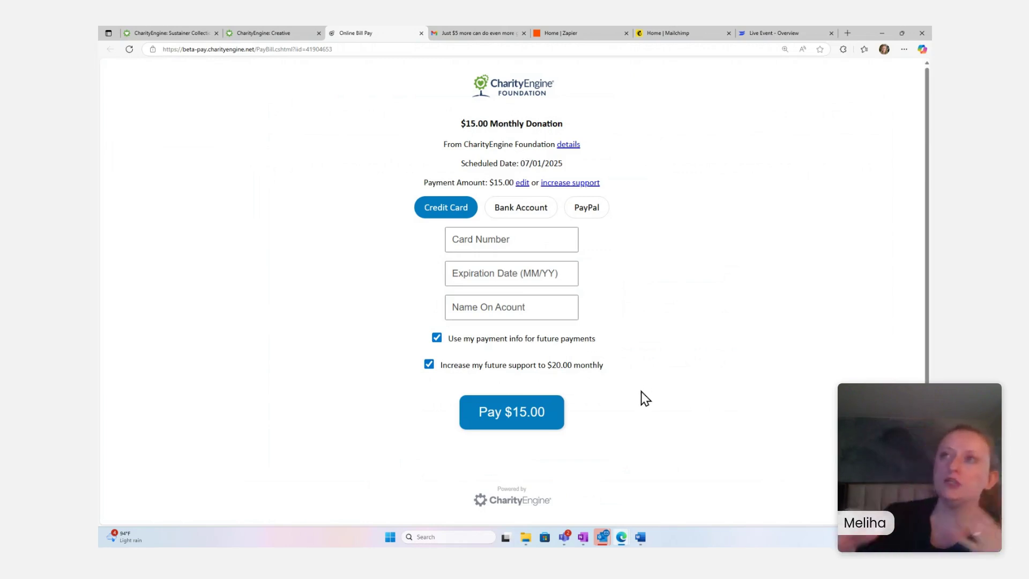
# - Glance at Gmail, then return to the email creative editor and show its special links
pyautogui.click(455, 30)
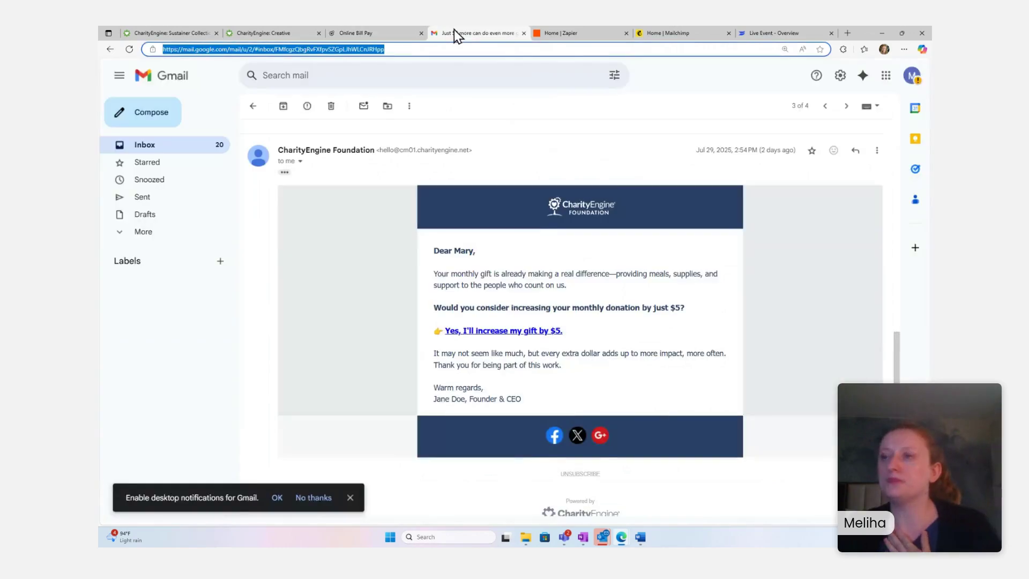
pyautogui.click(364, 33)
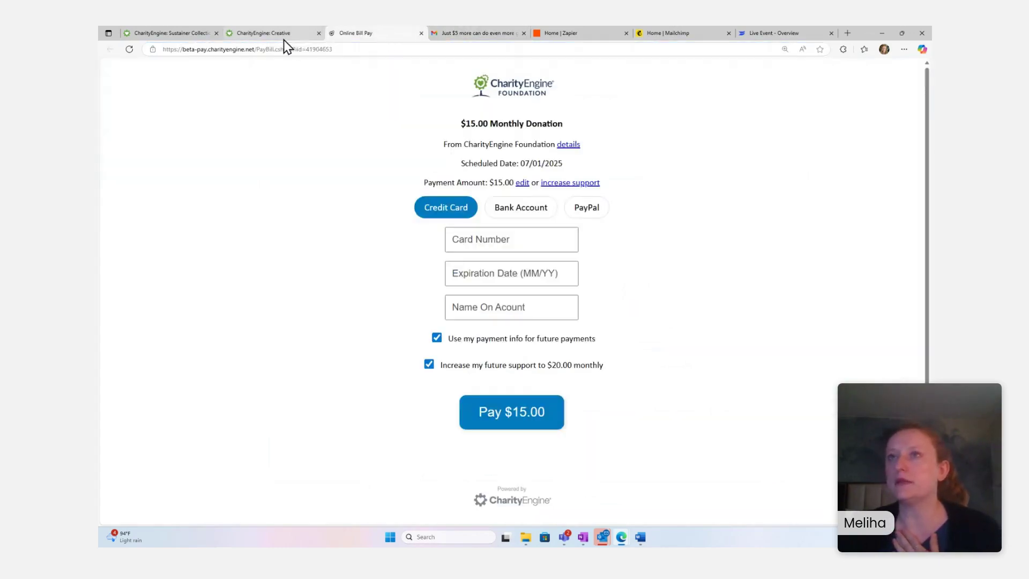
pyautogui.click(283, 34)
pyautogui.click(516, 250)
# - Show the Unsubscribe entry in the email editor's Special links list
pyautogui.moveTo(525, 283)
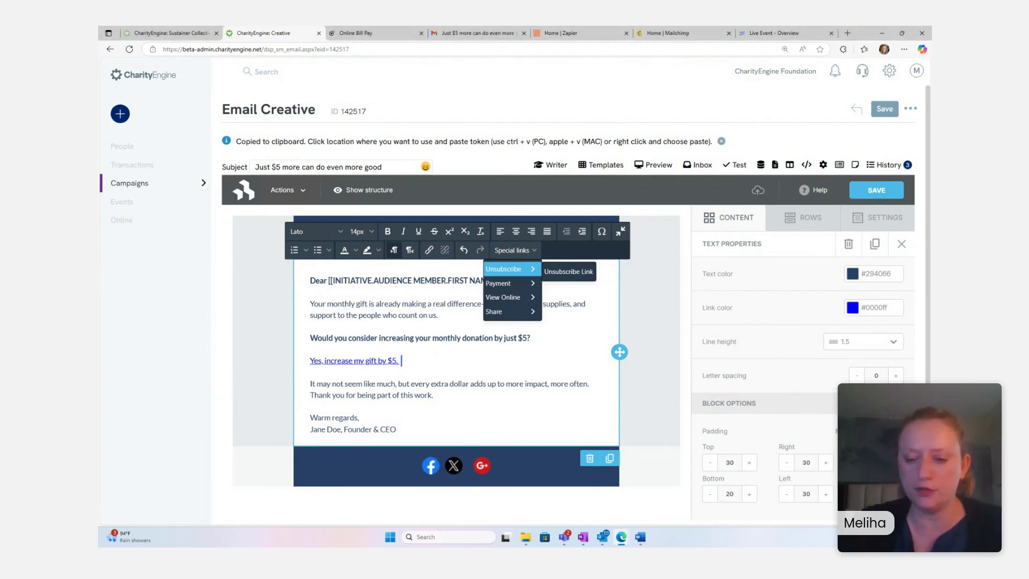
pyautogui.hotkey('alt', 'Tab')
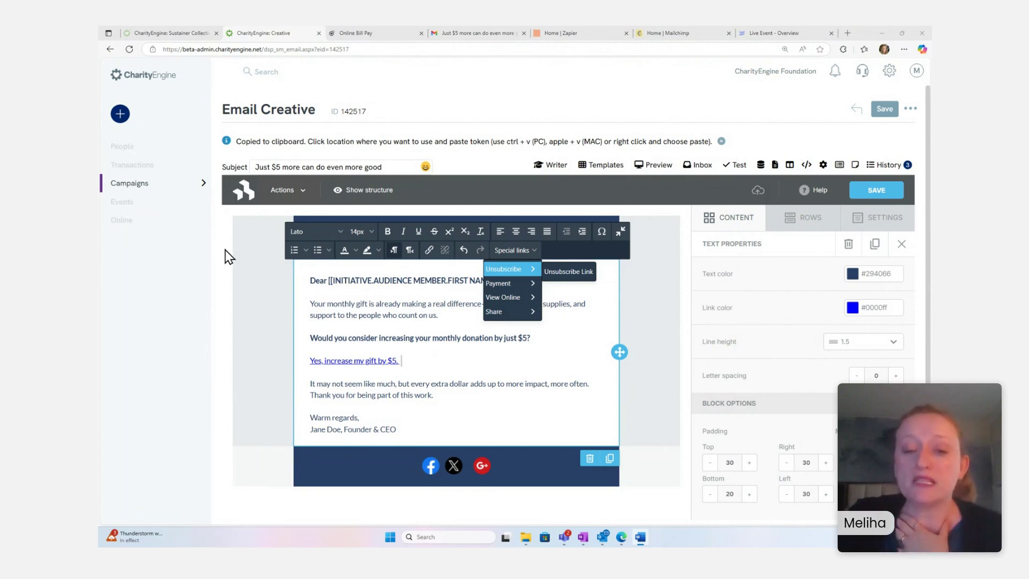
pyautogui.moveTo(140, 163)
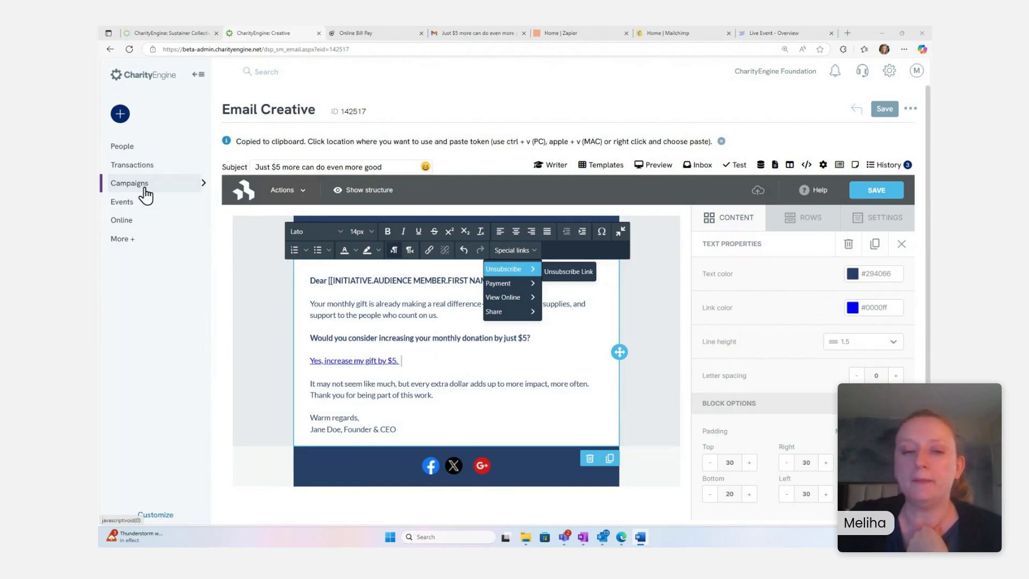
# - Open the active portal's Url from Online > Constituent Portal > Configure in a new tab
pyautogui.click(138, 221)
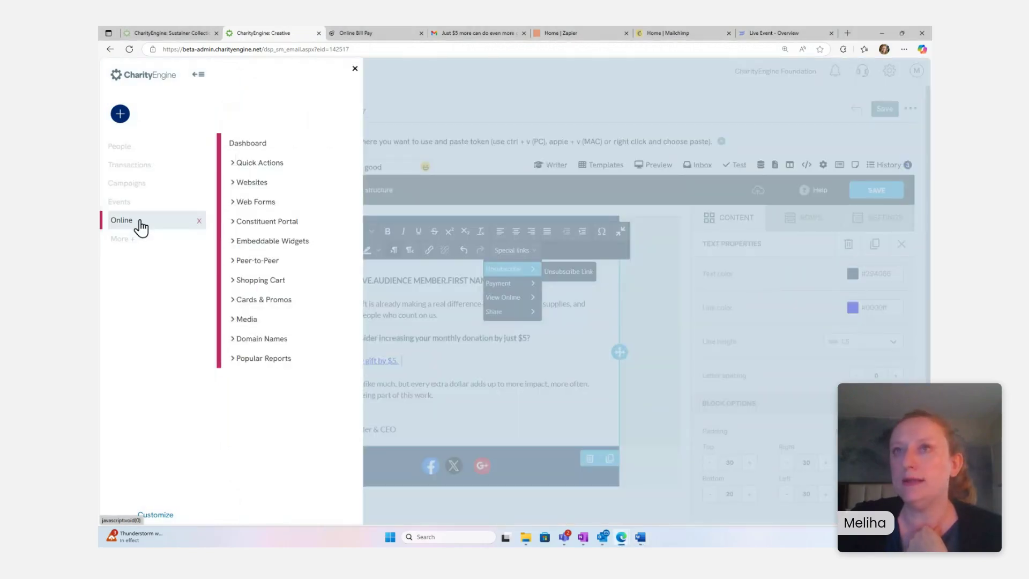
pyautogui.click(294, 223)
pyautogui.click(270, 245)
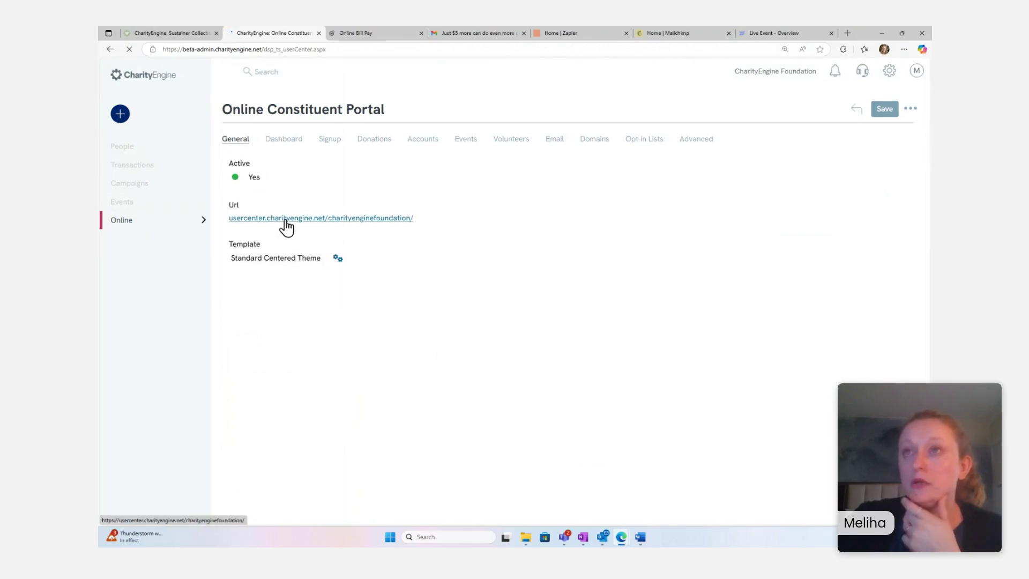
pyautogui.click(285, 218)
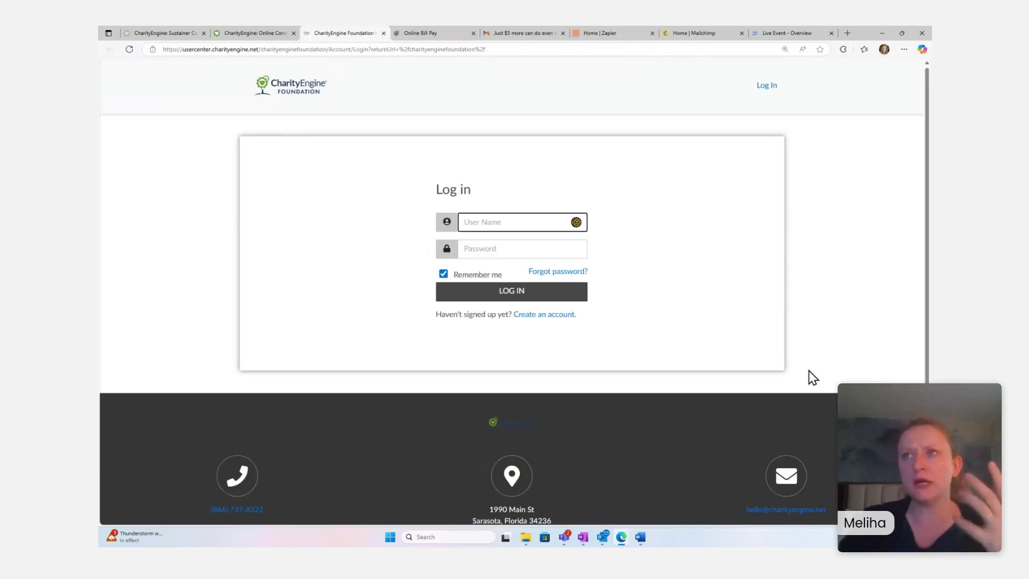
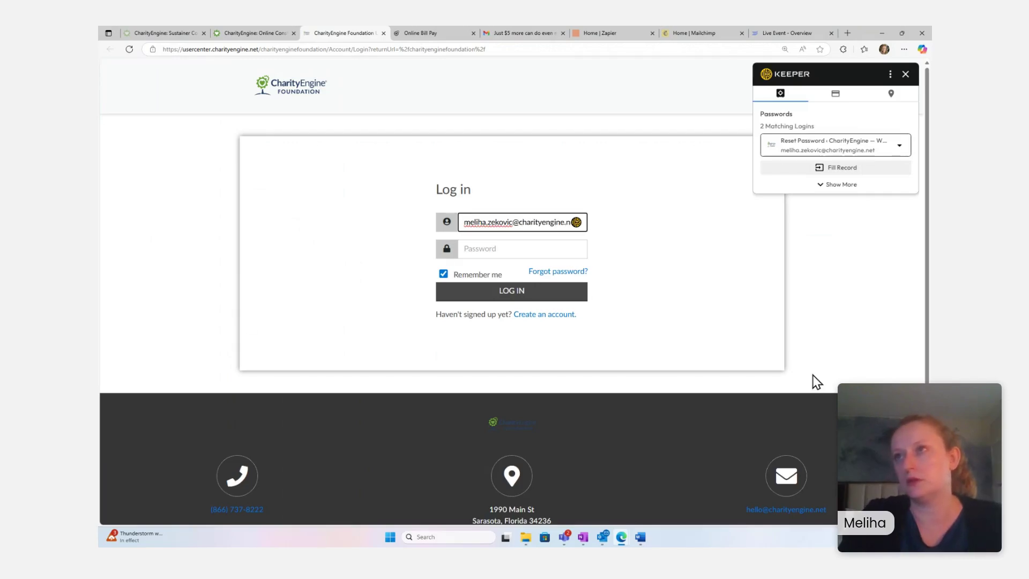
# - Log in to the constituent portal with the donor's username and a corrected password
pyautogui.press('Tab')
pyautogui.write('•••')
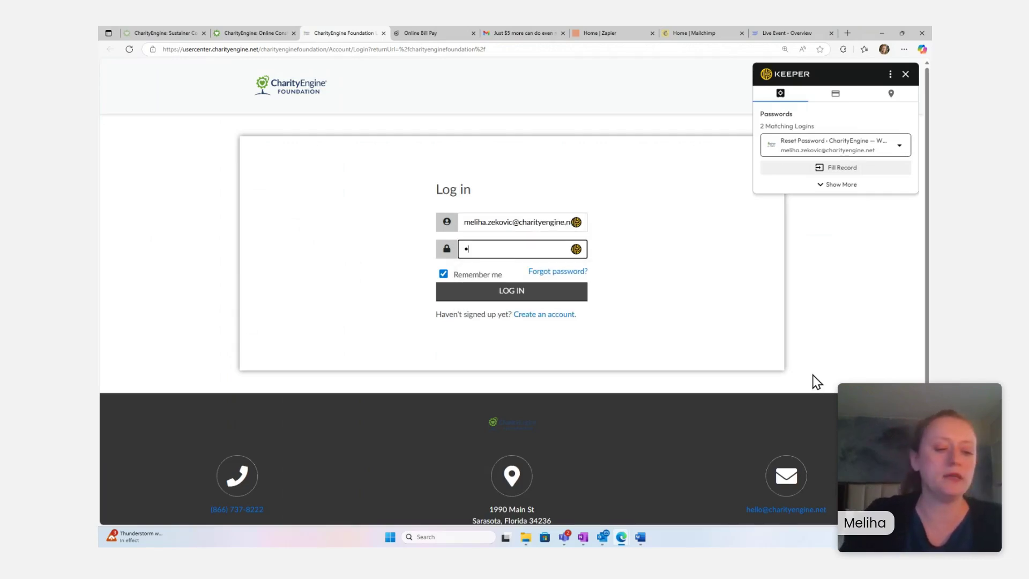
pyautogui.write('••••••••')
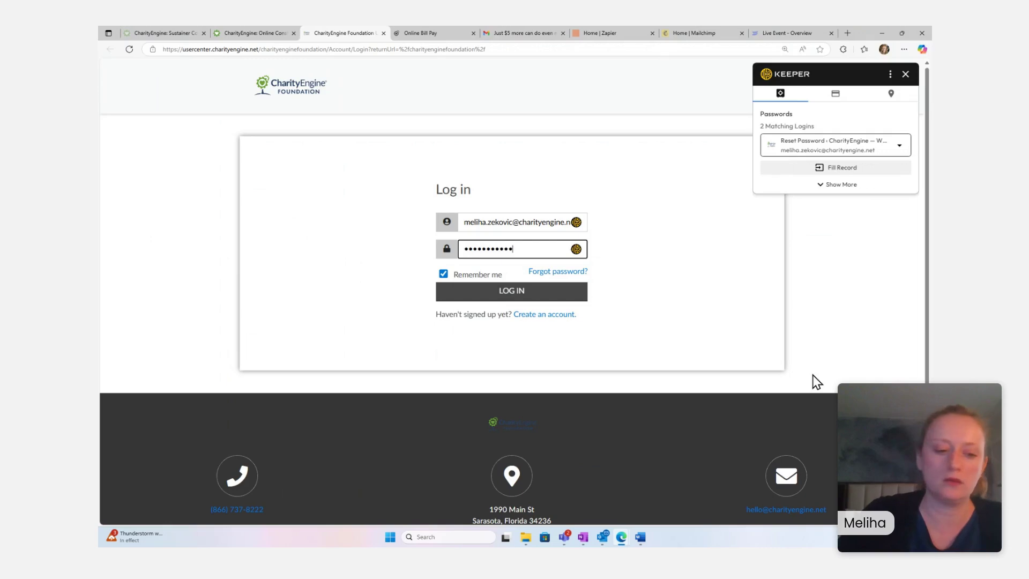
pyautogui.press('BackSpace')
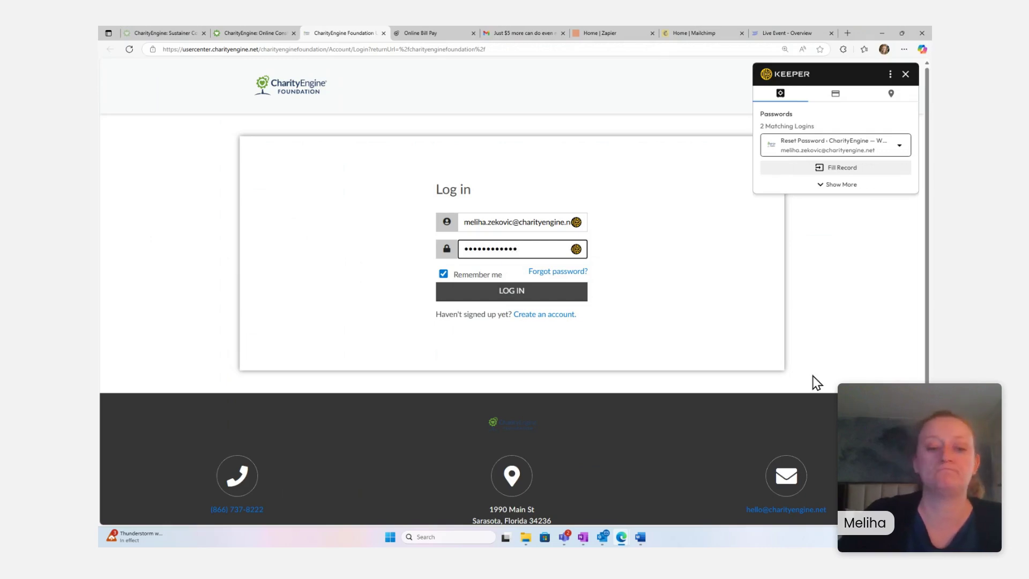
pyautogui.press('BackSpace')
pyautogui.press('BackSpace')
pyautogui.press('BackSpace')
pyautogui.press('BackSpace')
pyautogui.press('BackSpace')
pyautogui.press('BackSpace')
pyautogui.press('BackSpace')
pyautogui.press('BackSpace')
pyautogui.press('BackSpace')
pyautogui.press('BackSpace')
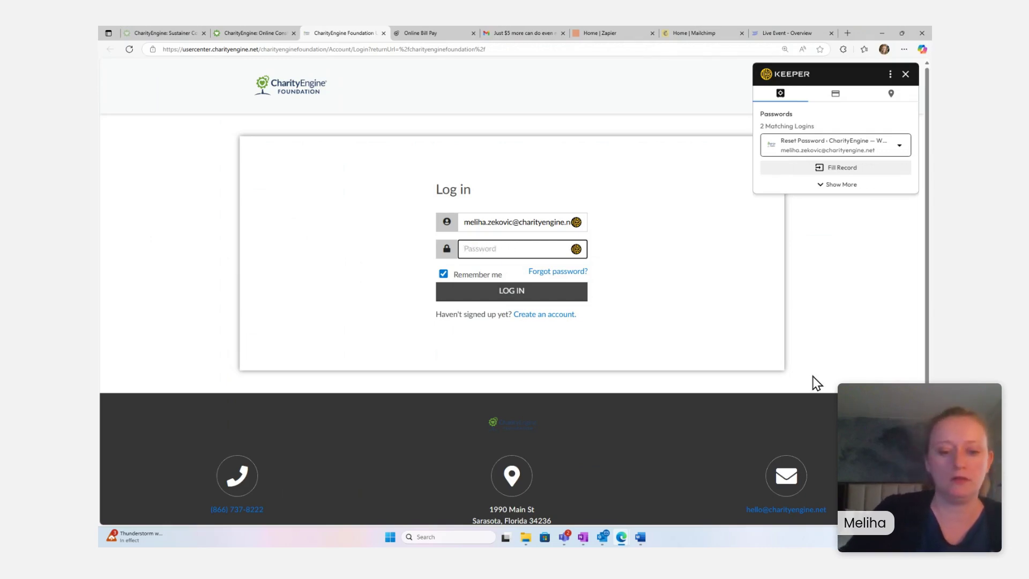
pyautogui.write('•••••••')
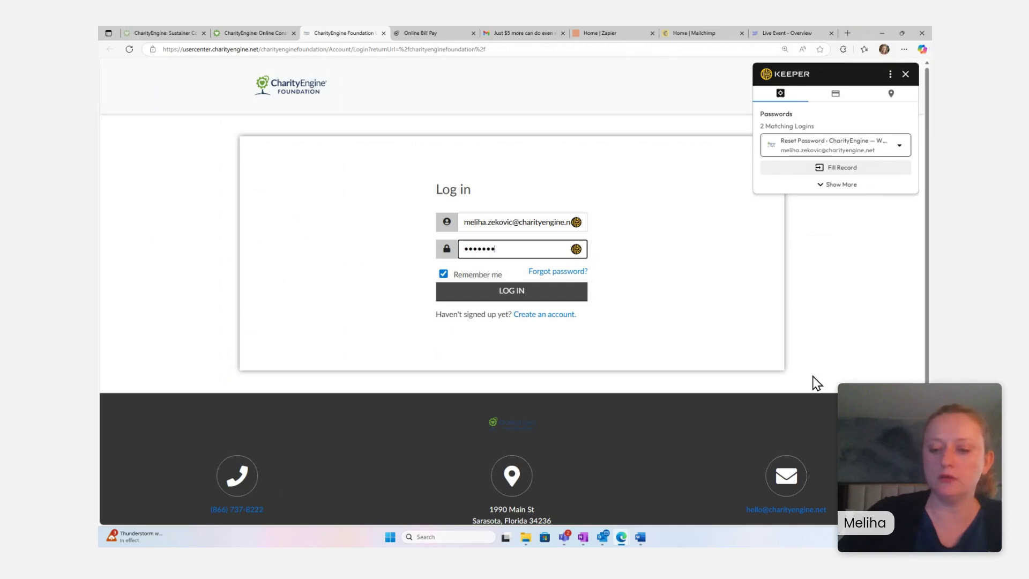
pyautogui.write('•')
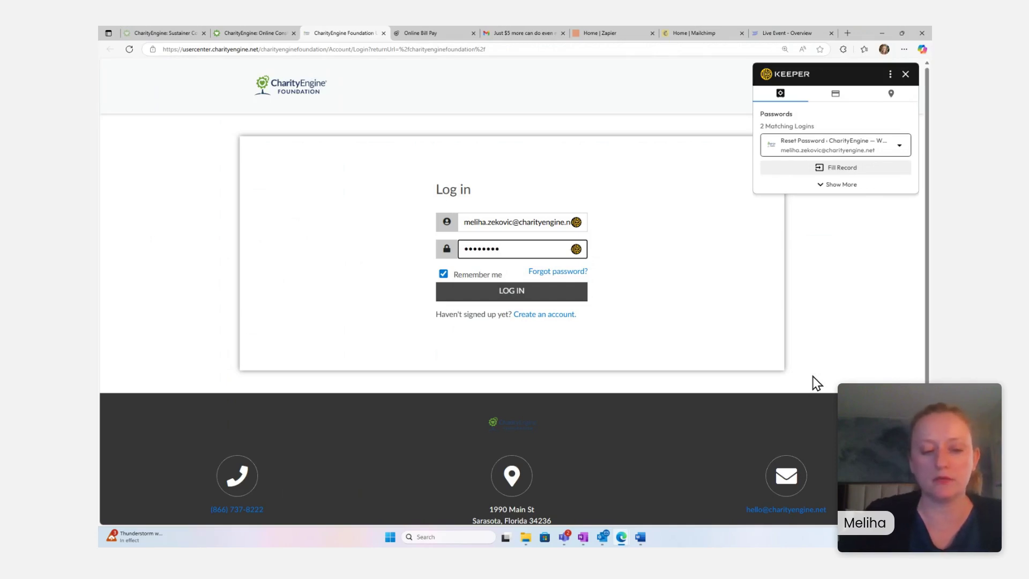
pyautogui.write('•')
pyautogui.press('Return')
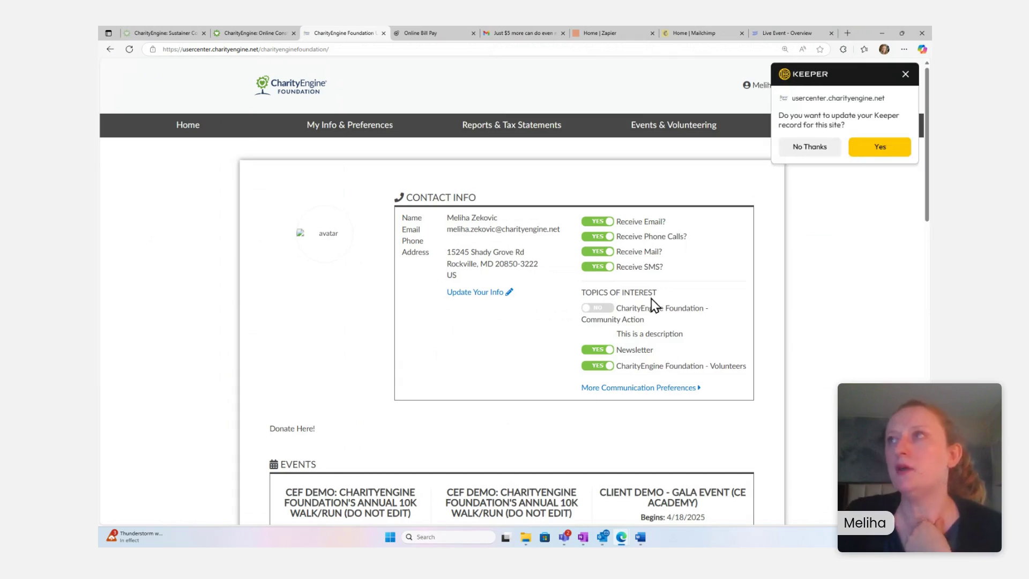
# - Dismiss the password prompt and expand the Accounts table to show both Sustainer accounts and pledges
pyautogui.click(906, 74)
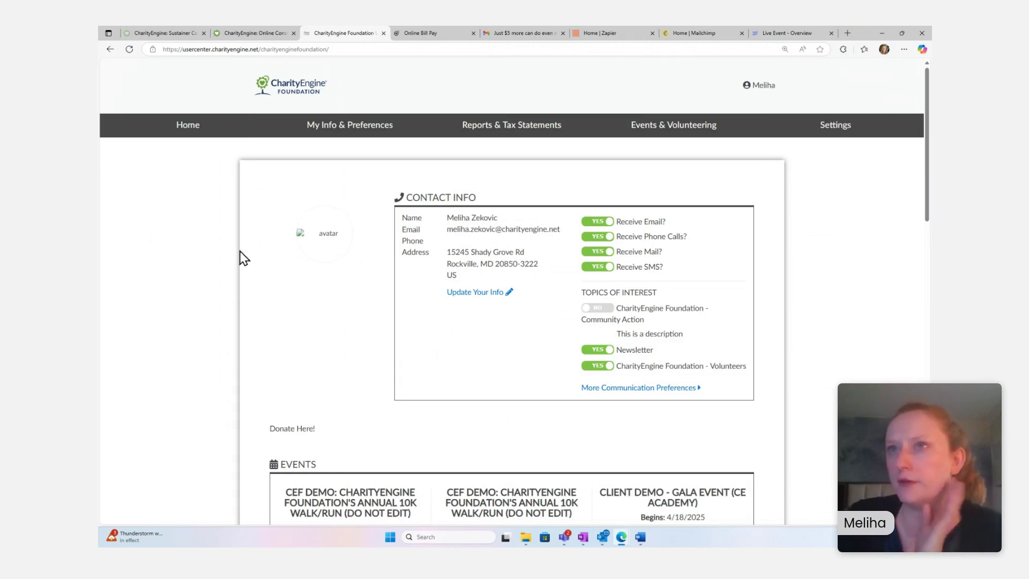
pyautogui.scroll(-3, 706, 336)
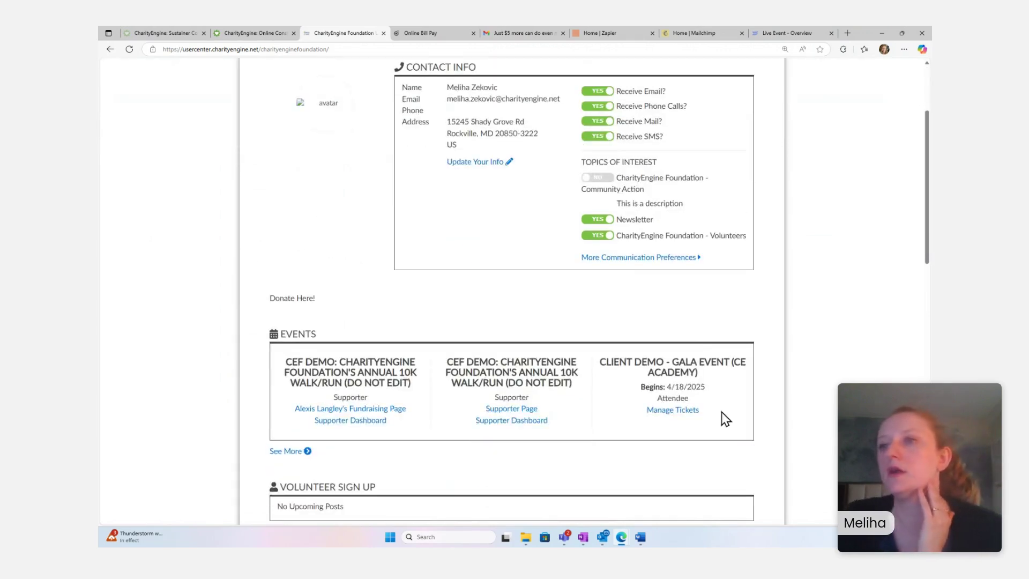
pyautogui.scroll(-6, 718, 391)
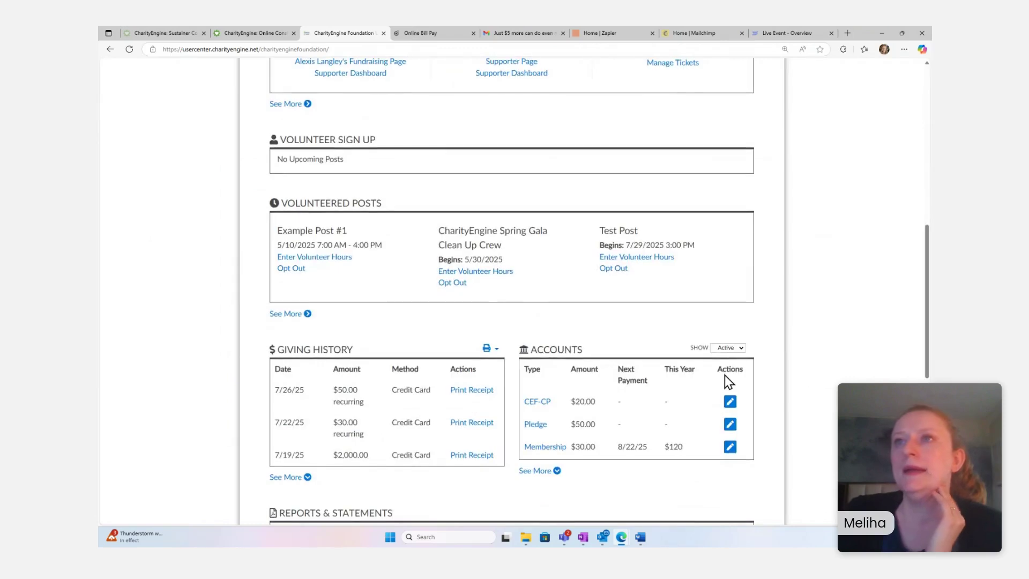
pyautogui.scroll(5, 725, 375)
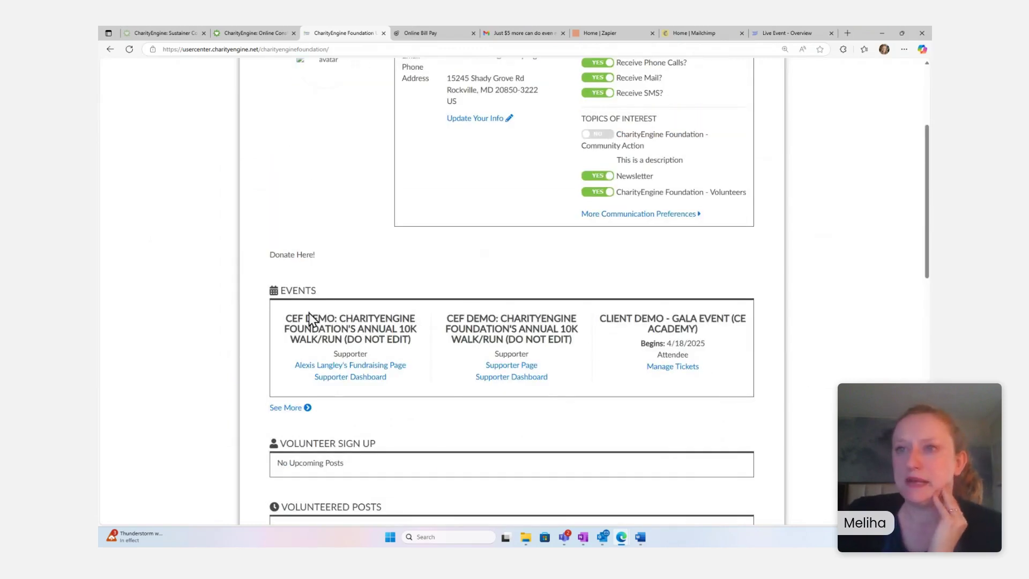
pyautogui.scroll(-4, 312, 320)
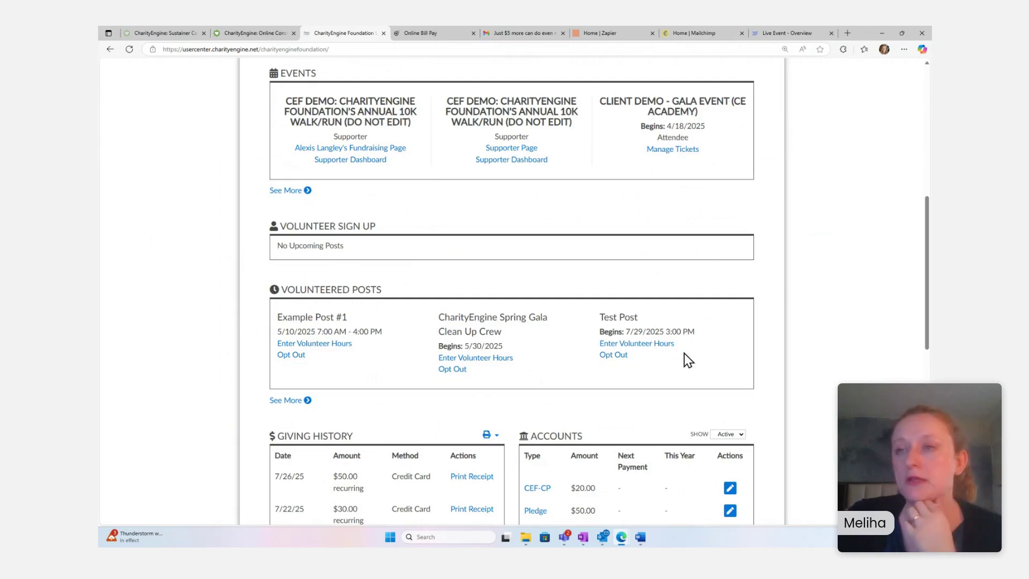
pyautogui.scroll(-2, 531, 317)
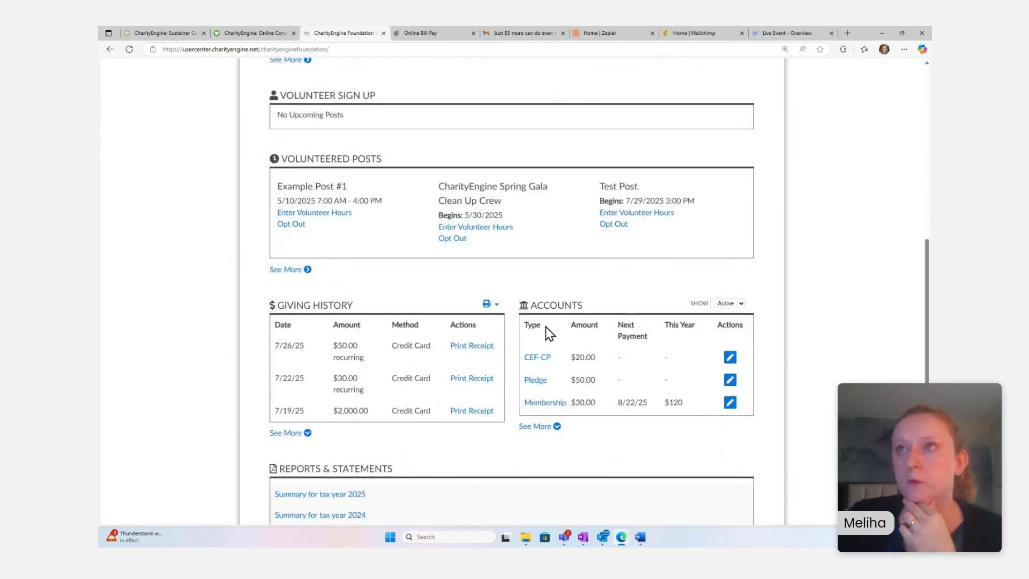
pyautogui.scroll(-1, 545, 326)
pyautogui.scroll(3, 476, 200)
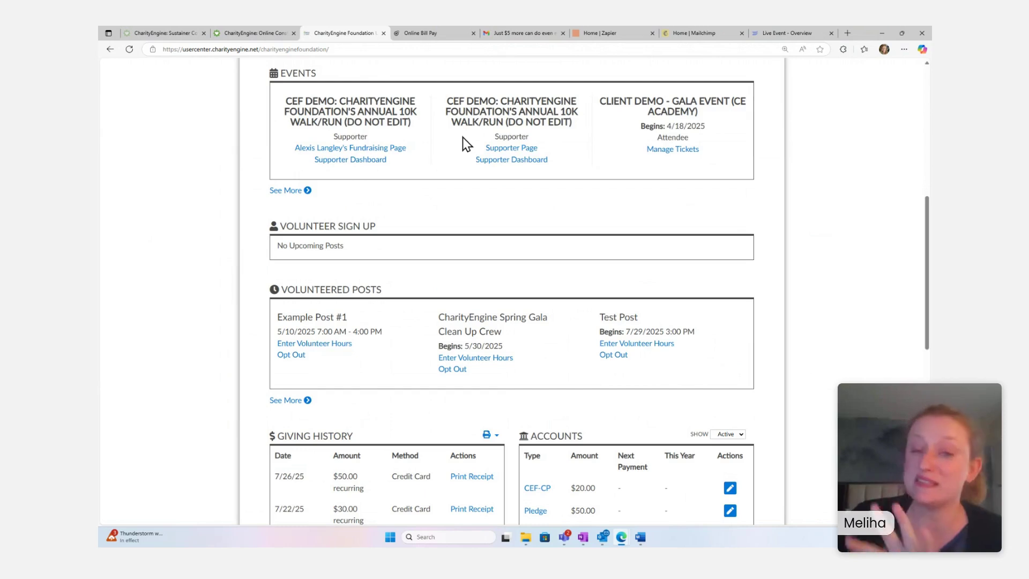
pyautogui.scroll(-2, 596, 247)
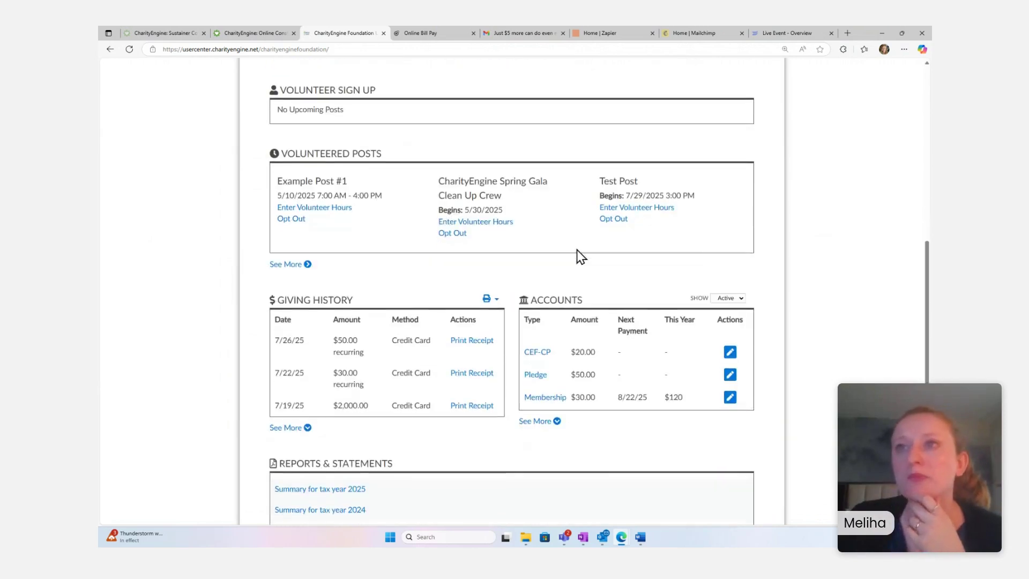
pyautogui.scroll(-2, 577, 250)
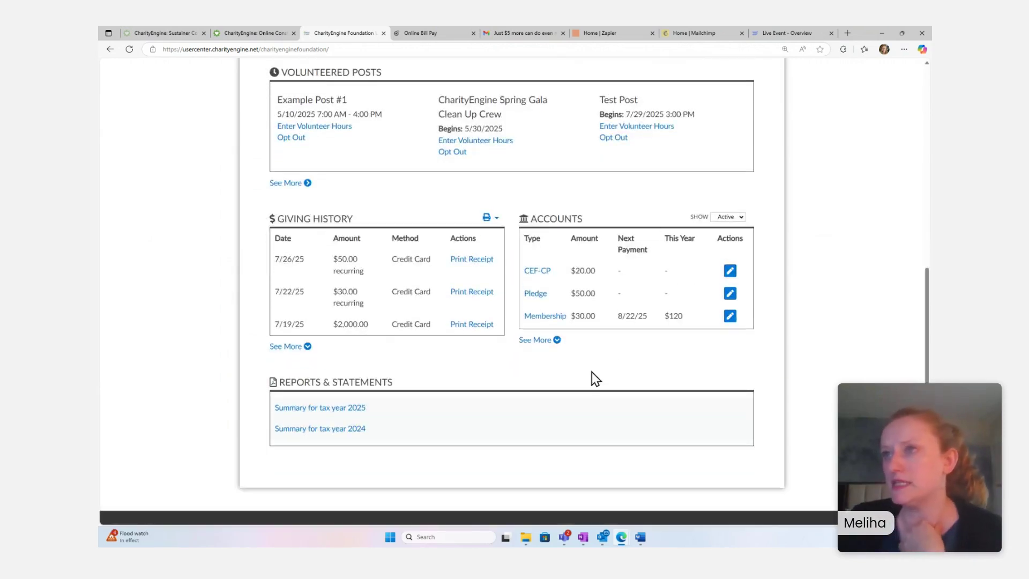
pyautogui.click(557, 341)
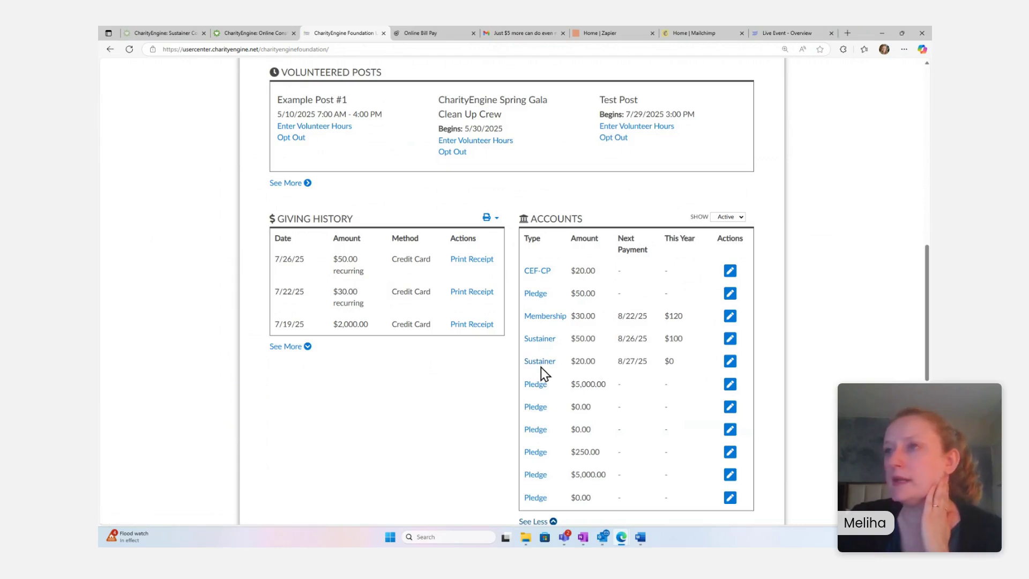
# - Open the $20 monthly Sustainer donation and choose to make up the 2 missed $20.00 donations
pyautogui.click(541, 365)
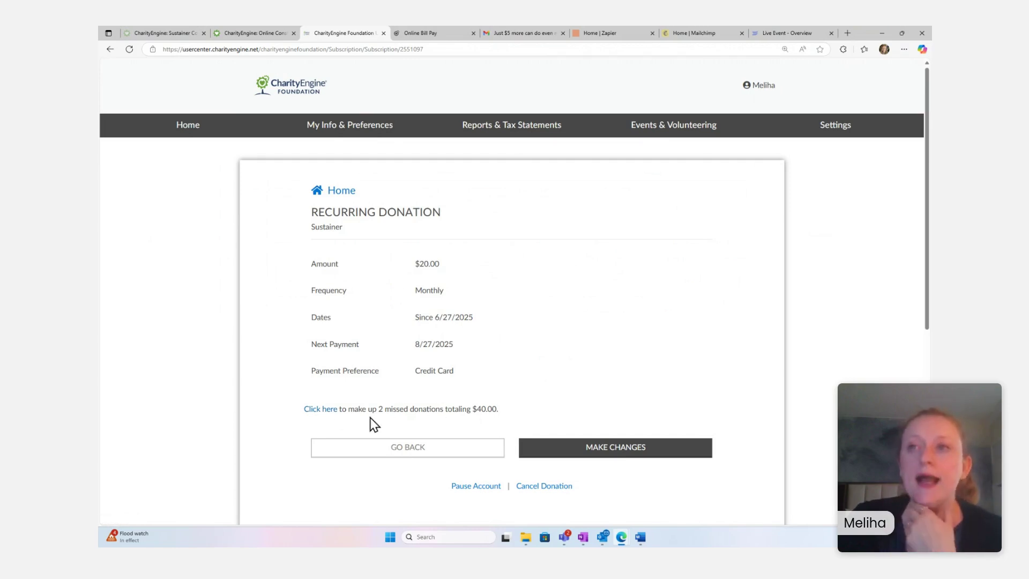
pyautogui.click(324, 411)
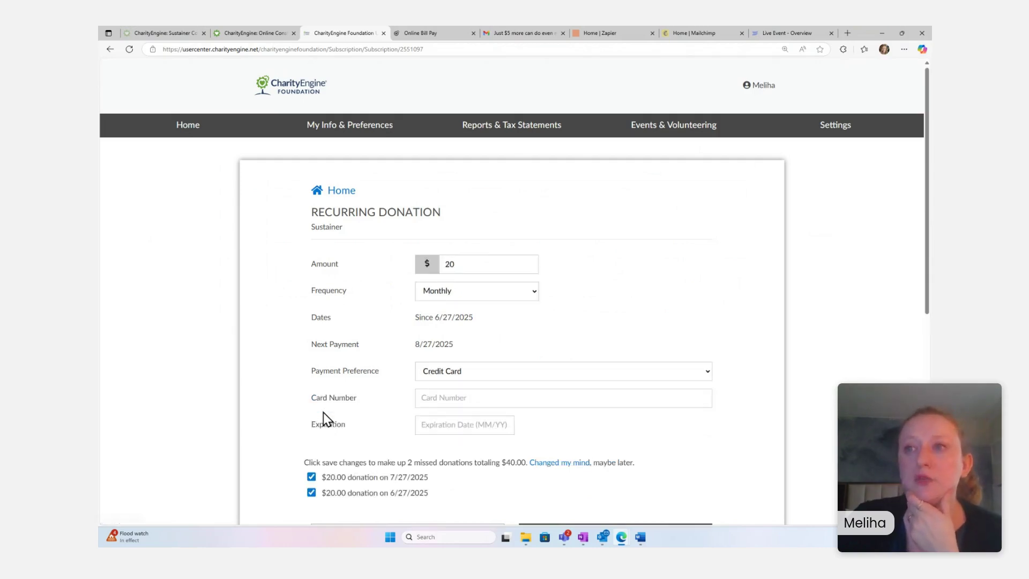
pyautogui.scroll(-2, 503, 356)
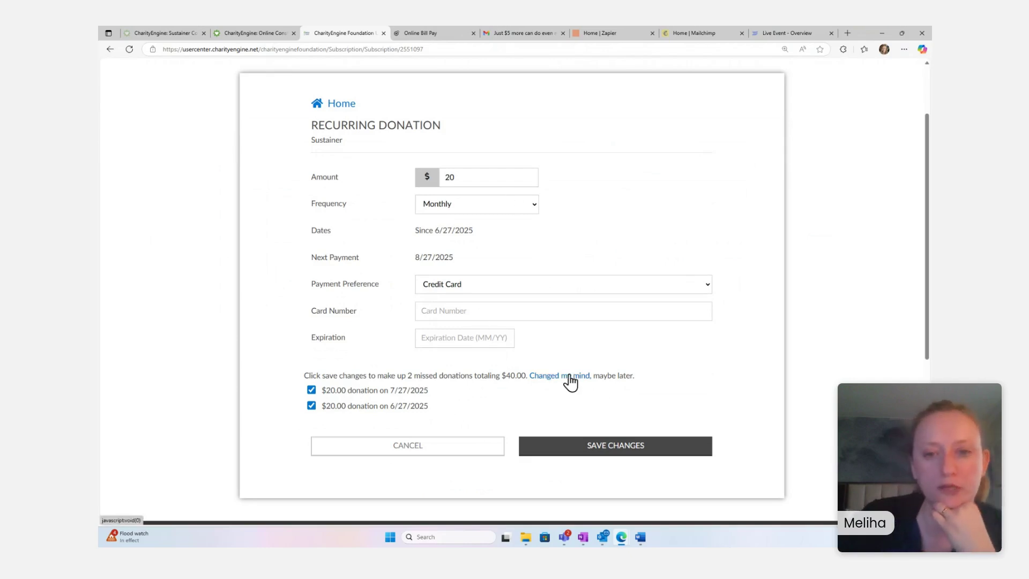
pyautogui.scroll(-1, 666, 306)
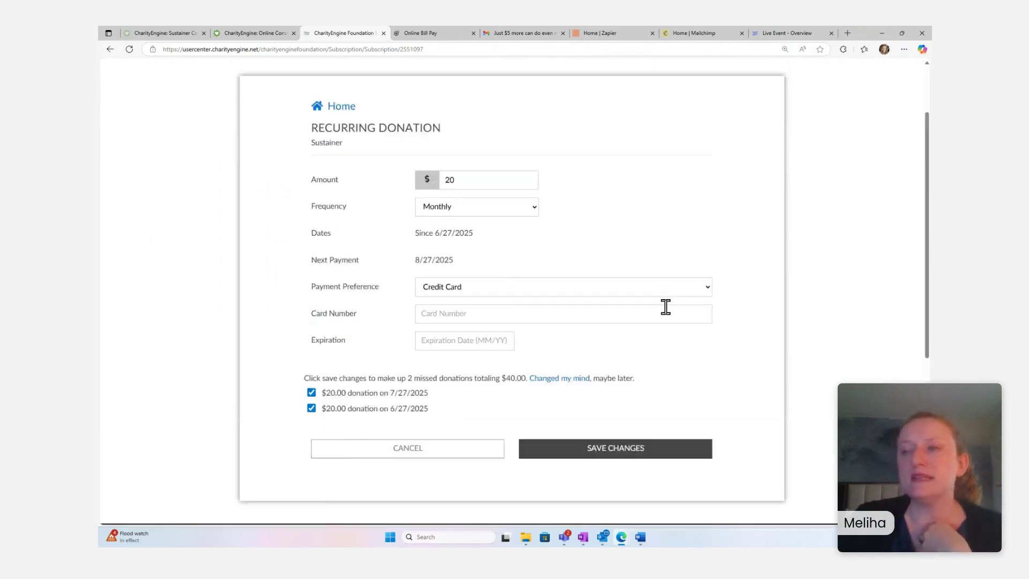
pyautogui.scroll(1, 666, 306)
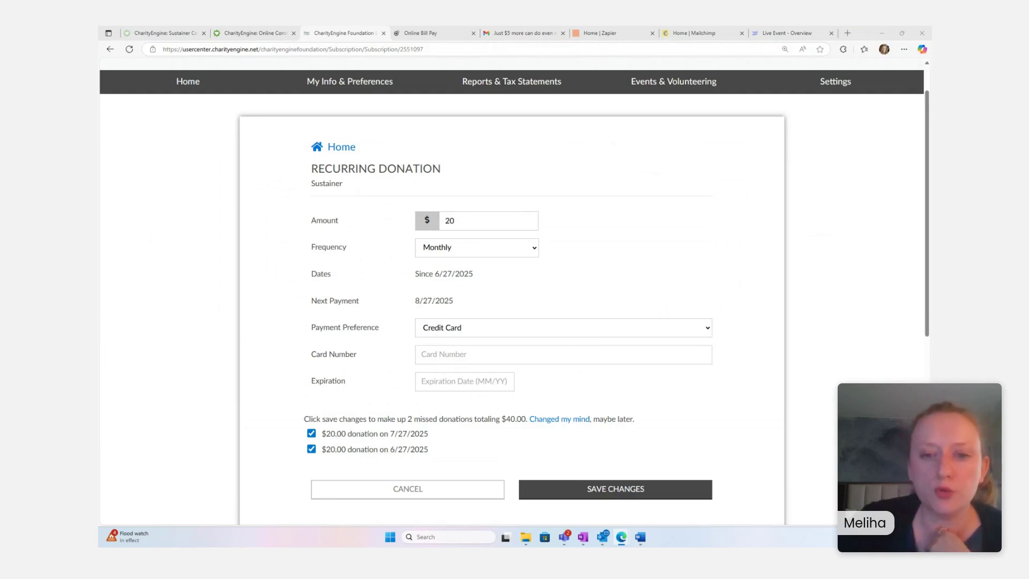
# - Return to the admin Sustainer Collection page and show its Advanced Search filters
pyautogui.click(137, 34)
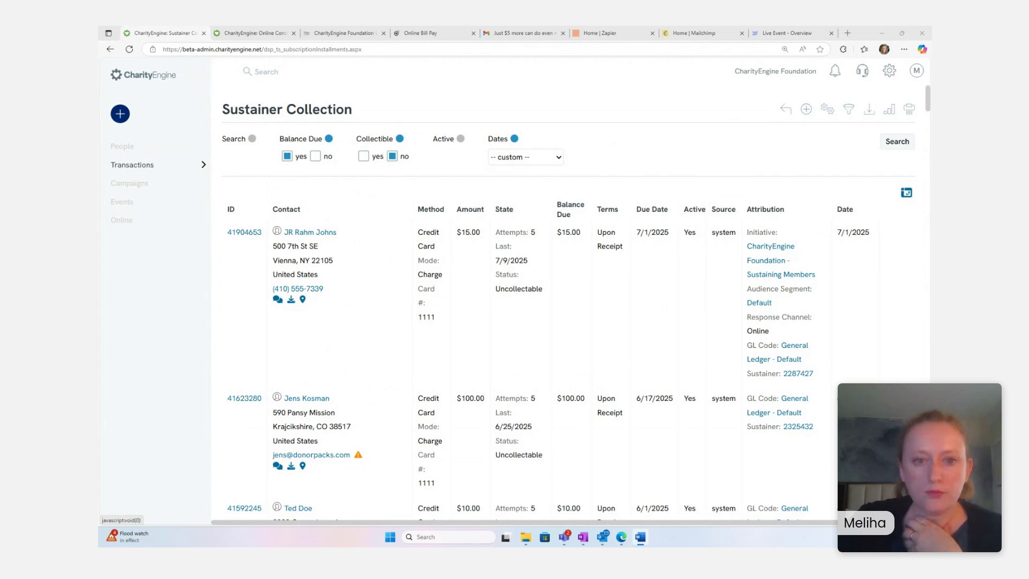
pyautogui.moveTo(164, 250)
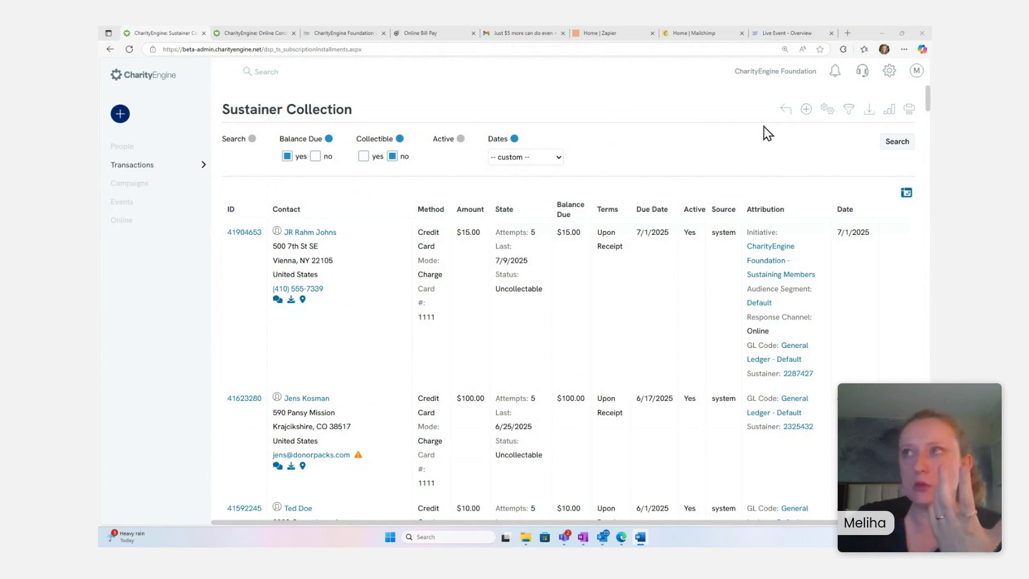
pyautogui.click(890, 119)
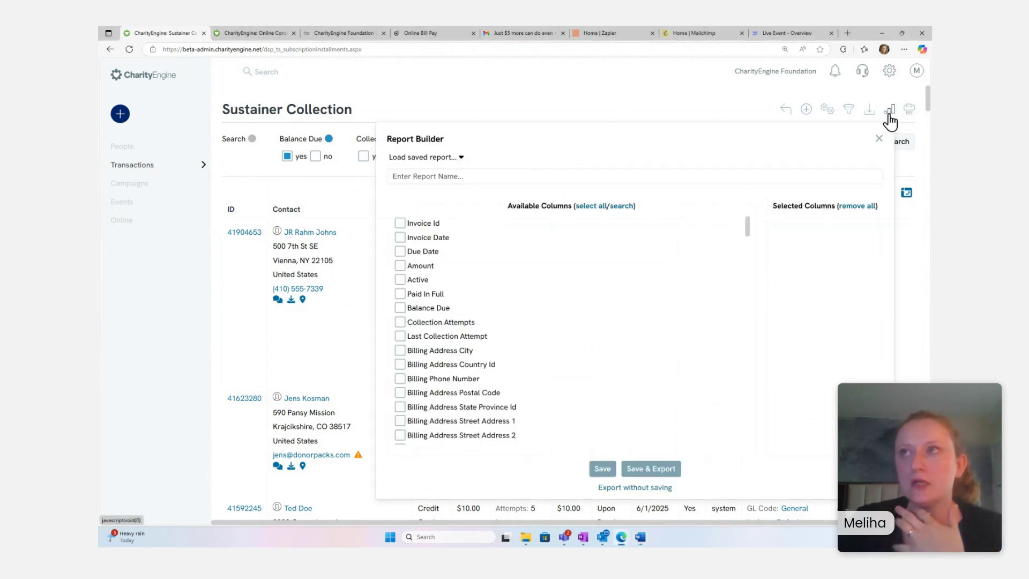
pyautogui.click(736, 100)
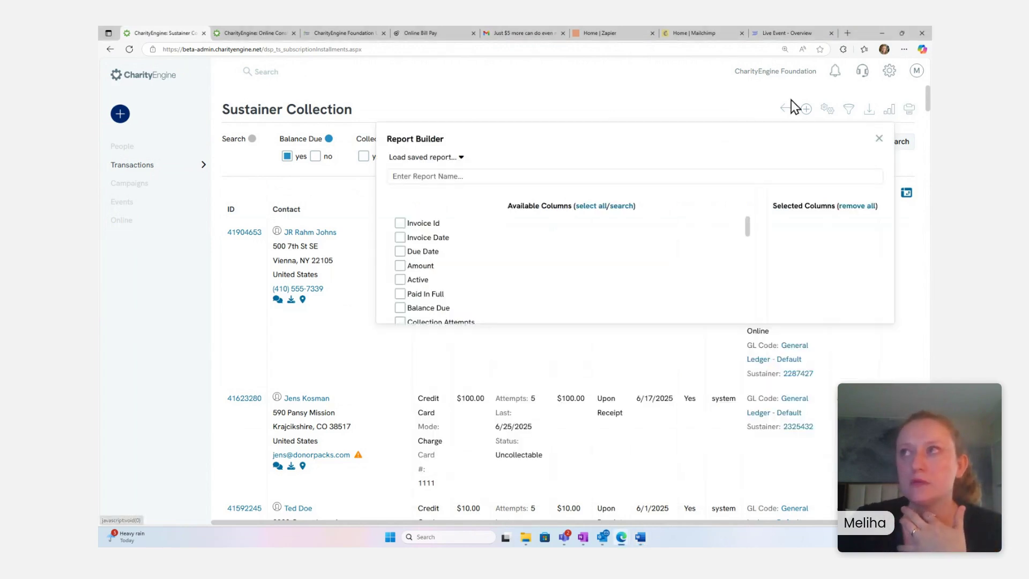
pyautogui.click(849, 109)
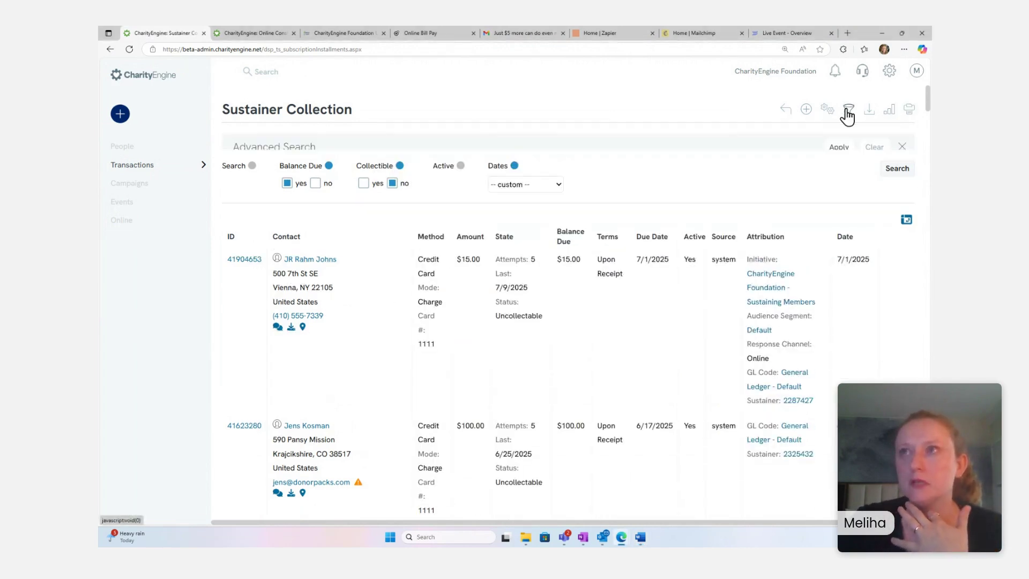
# - Open the list's Report Builder panel to view saved reports, then close it
pyautogui.click(891, 113)
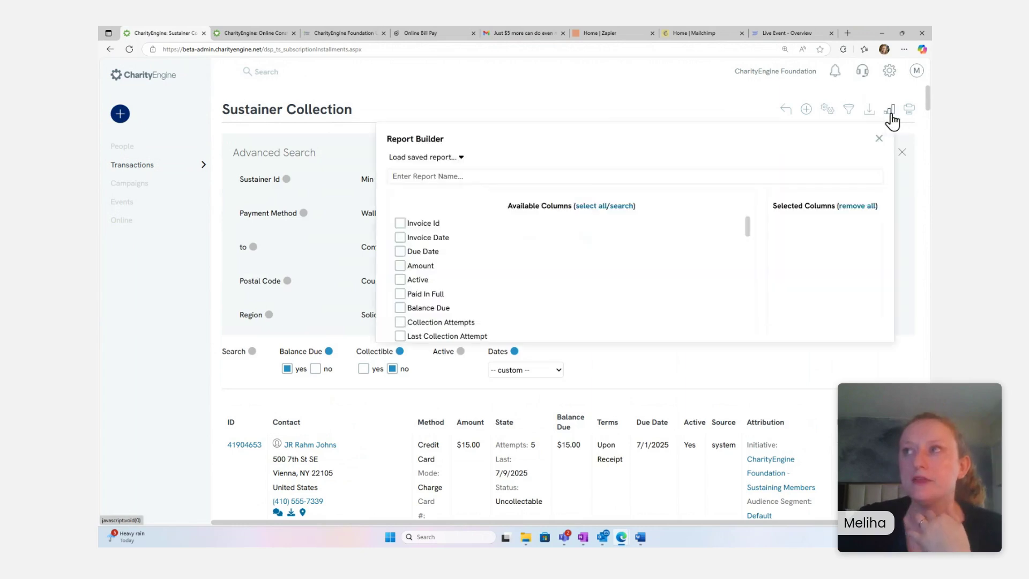
pyautogui.click(459, 159)
pyautogui.click(524, 76)
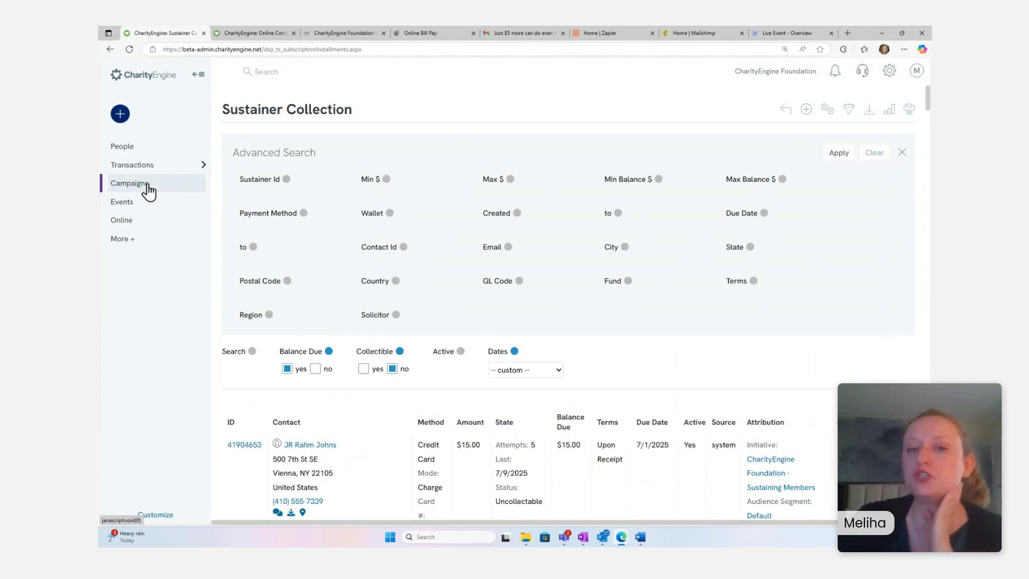
# - Open Report Builder via More > Reports > General, list saved reports, and start a new report
pyautogui.click(130, 240)
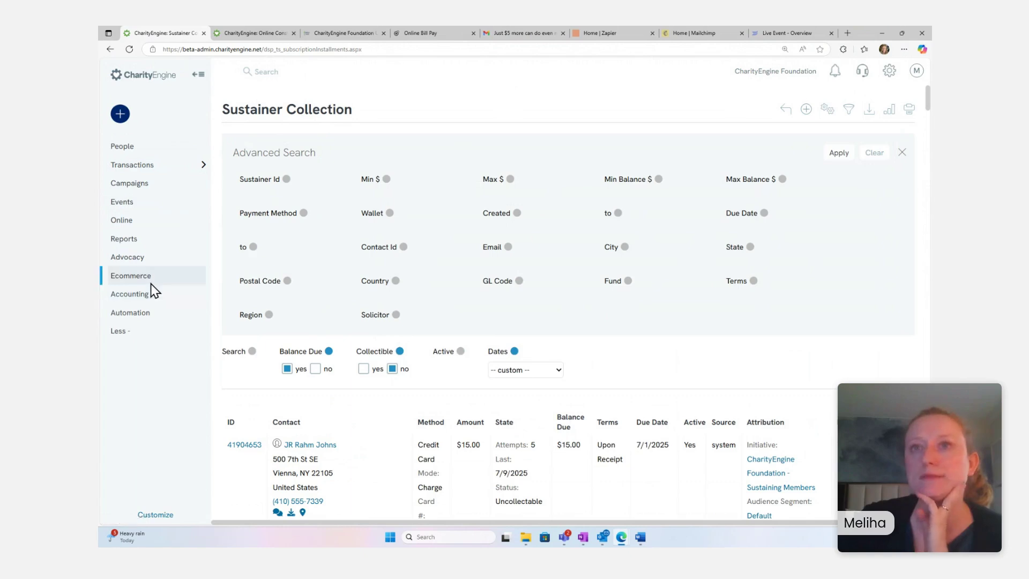
pyautogui.click(131, 238)
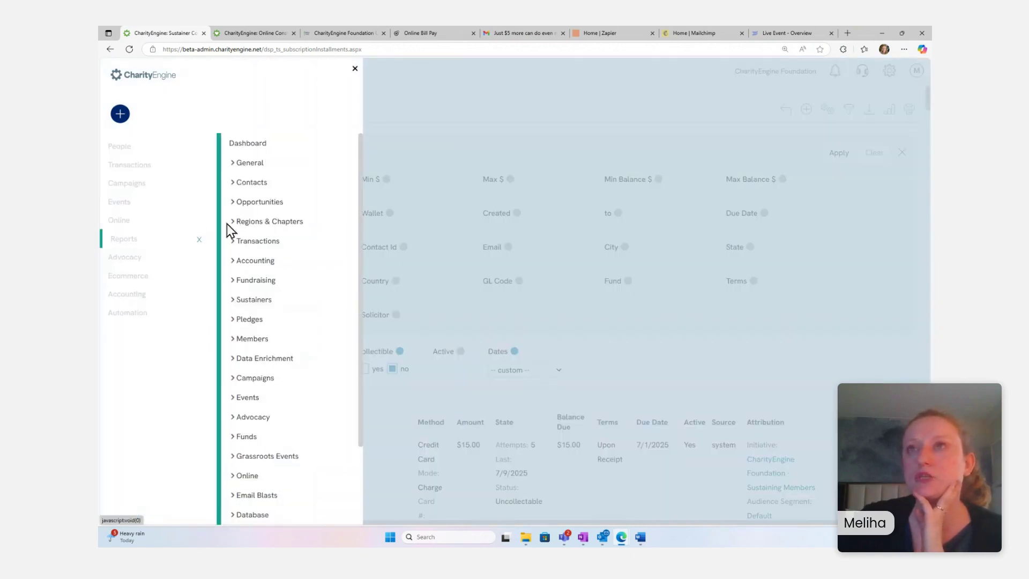
pyautogui.click(260, 164)
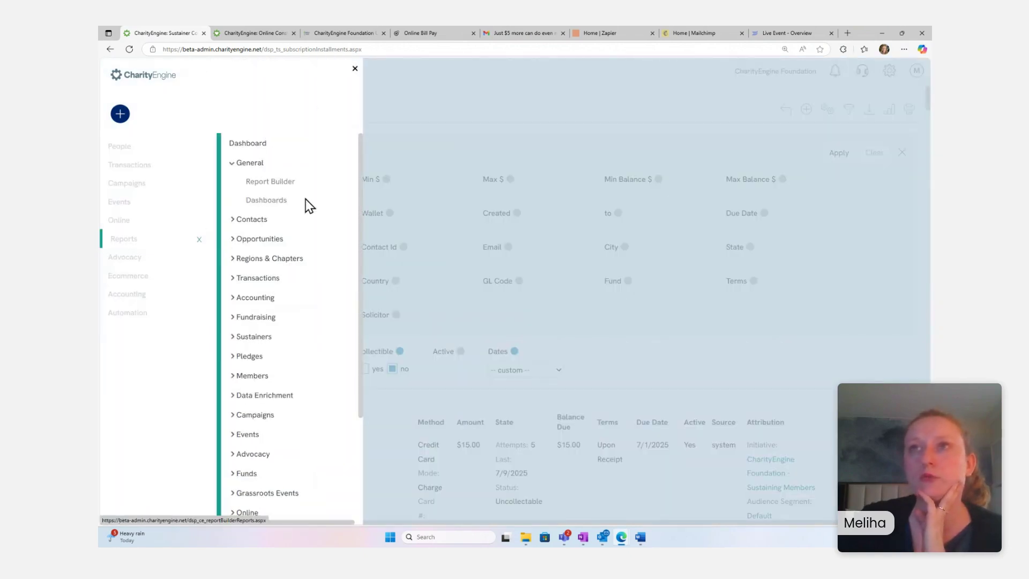
pyautogui.click(283, 185)
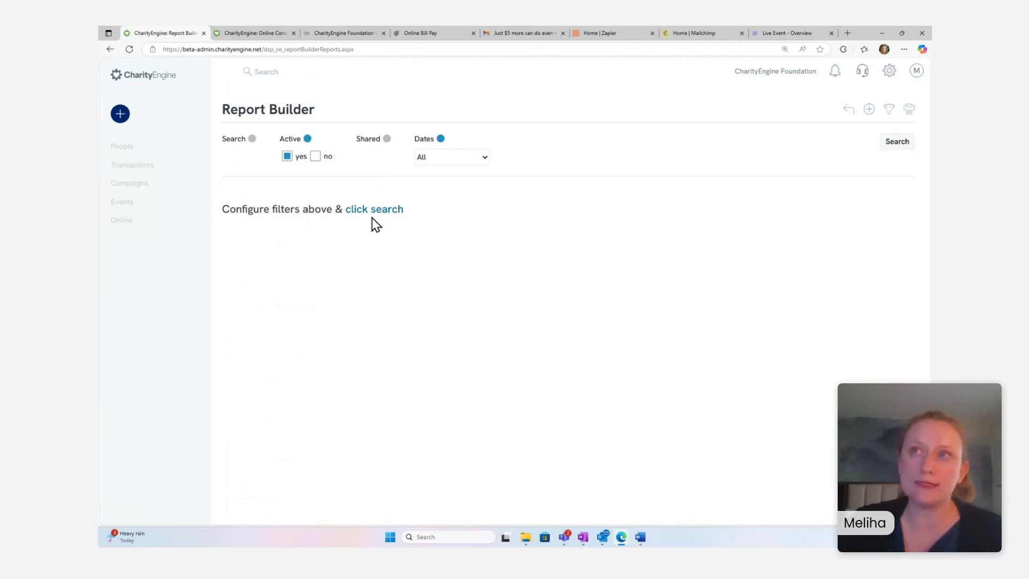
pyautogui.click(373, 210)
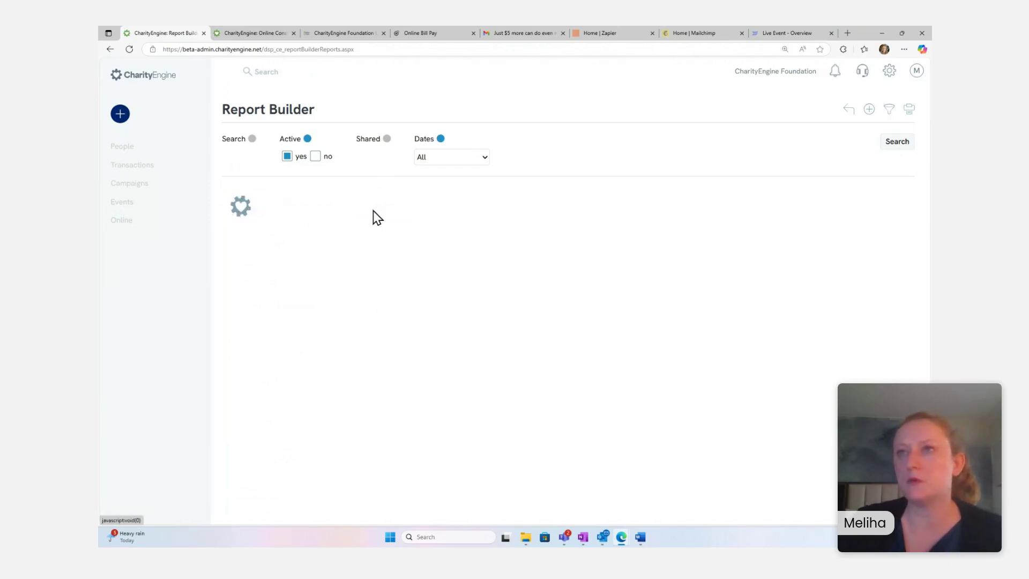
pyautogui.scroll(-5, 490, 294)
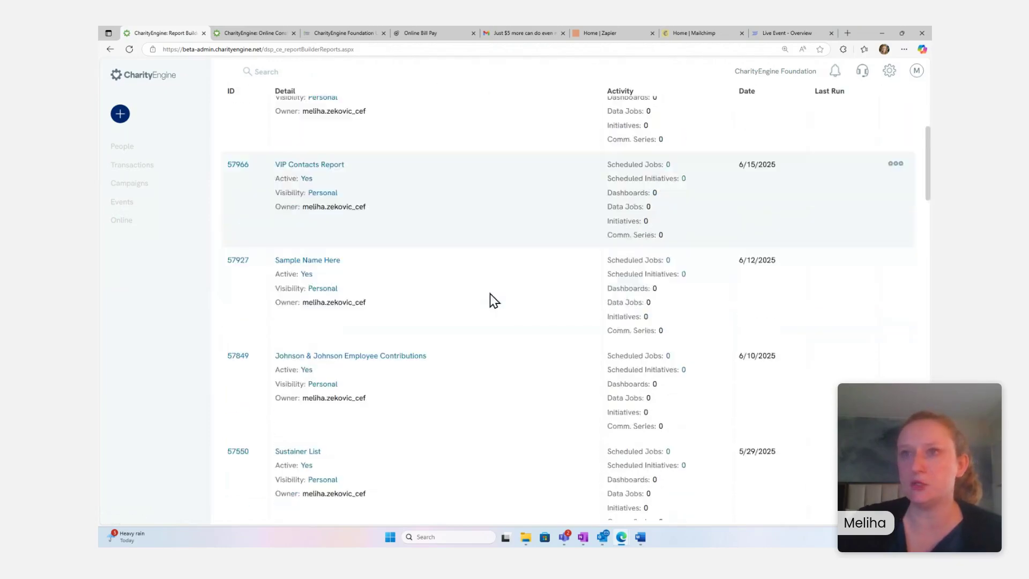
pyautogui.scroll(5, 491, 298)
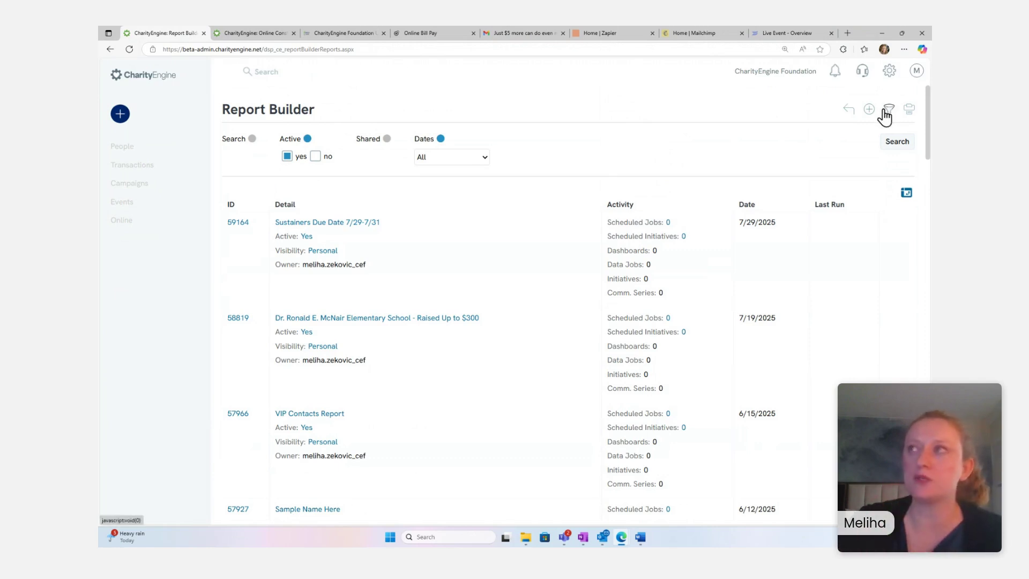
pyautogui.click(869, 110)
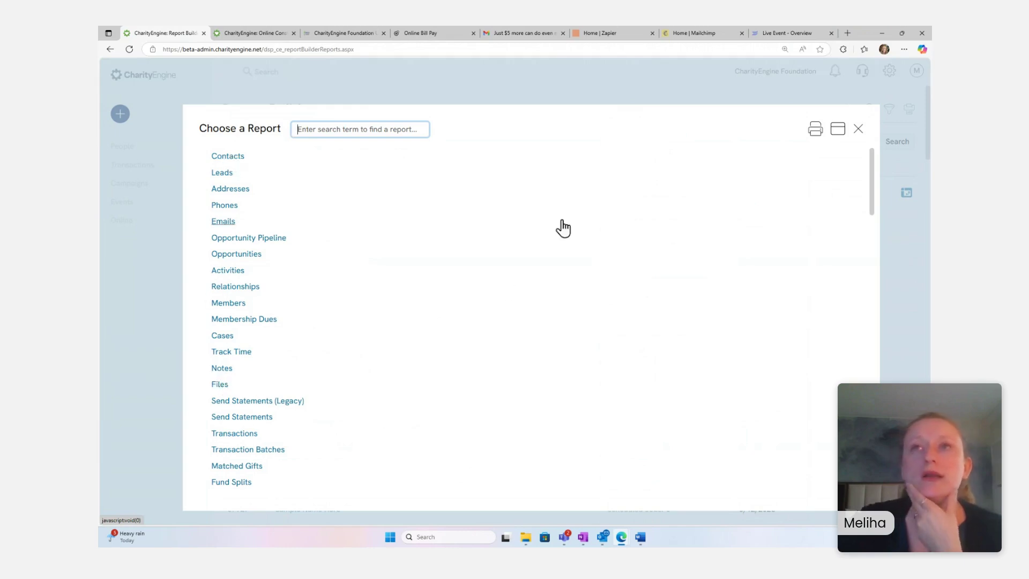
# - Choose Contacts as the report type, enable the Priority filter, and show Advanced Search filters
pyautogui.click(232, 159)
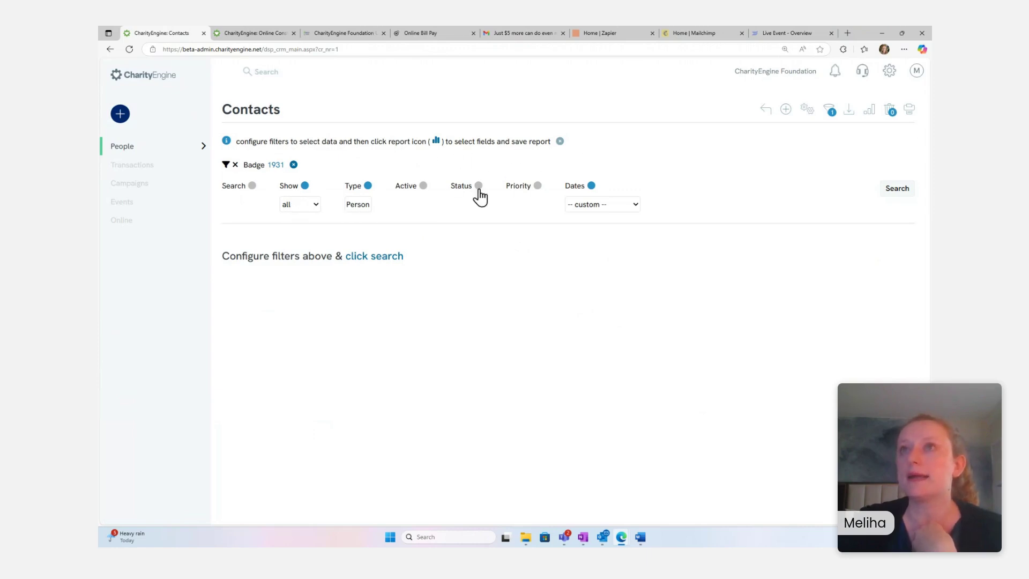
pyautogui.click(538, 187)
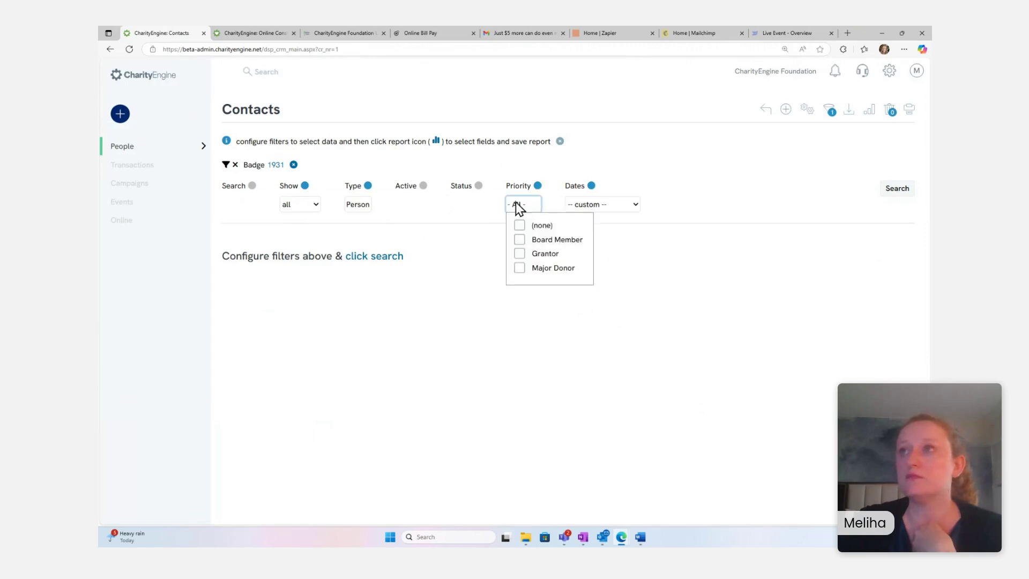
pyautogui.click(830, 111)
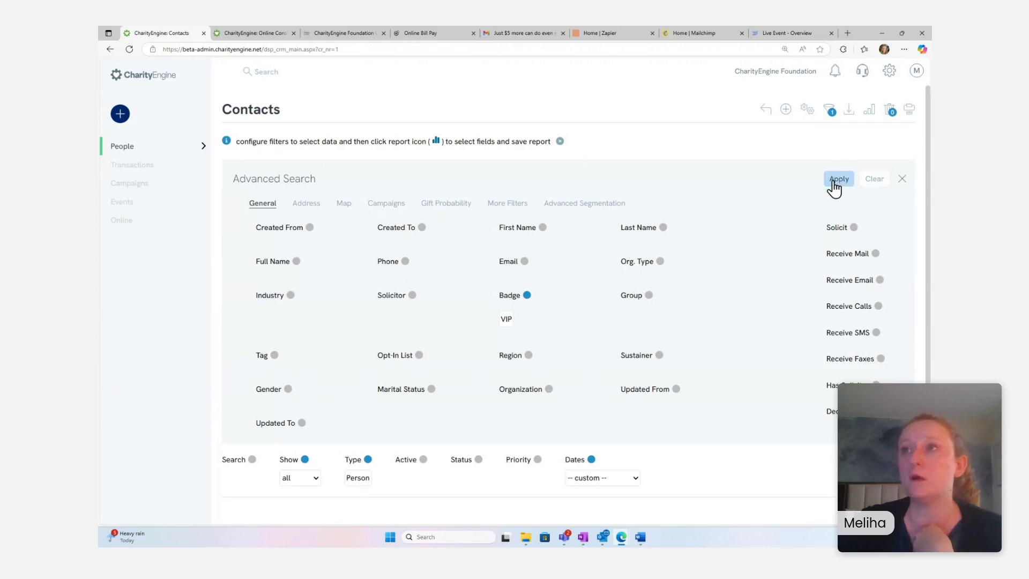
pyautogui.scroll(-1, 816, 193)
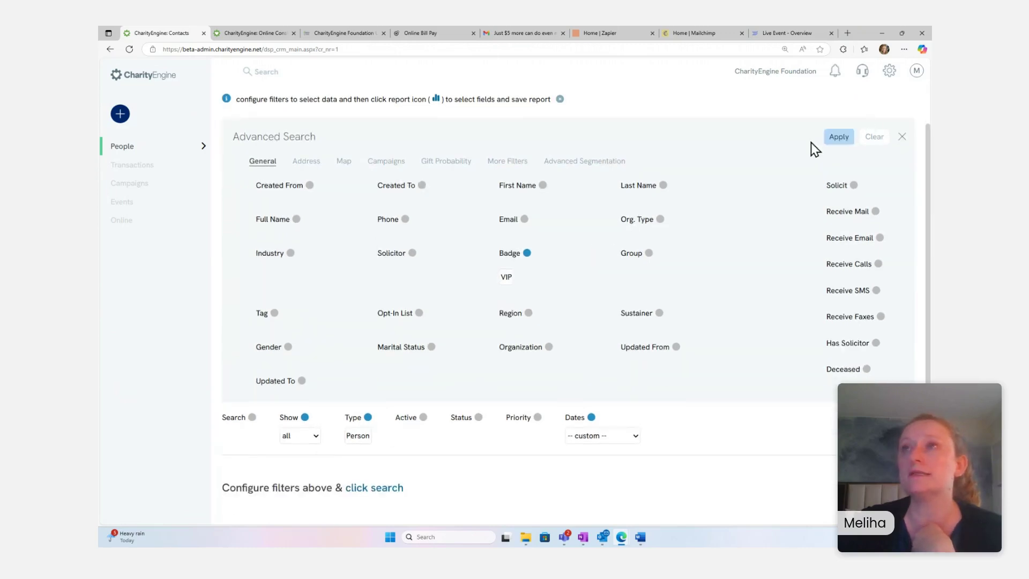
pyautogui.scroll(1, 812, 144)
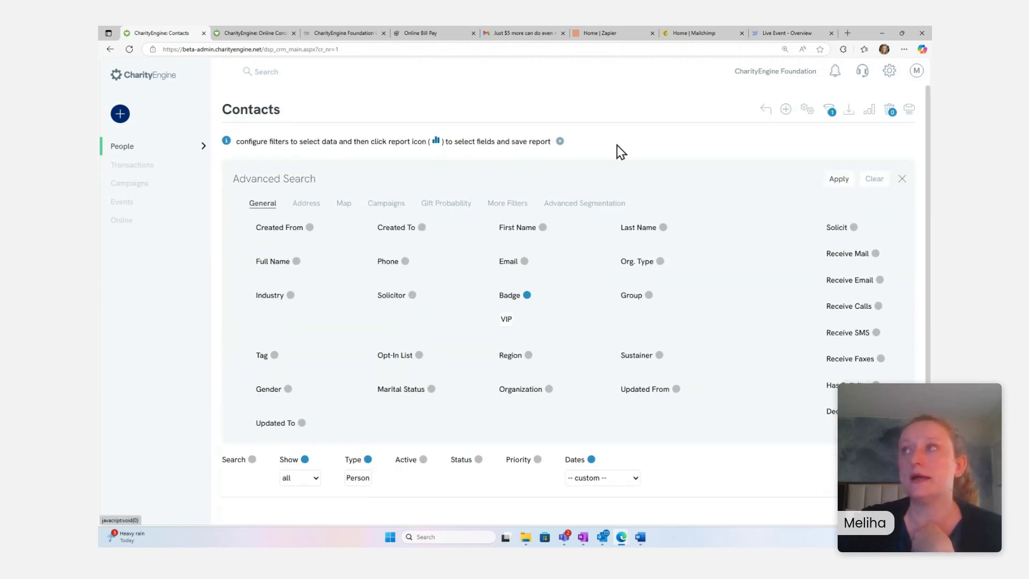
# - Open the contact list's Report Builder panel and close it without saving
pyautogui.click(868, 113)
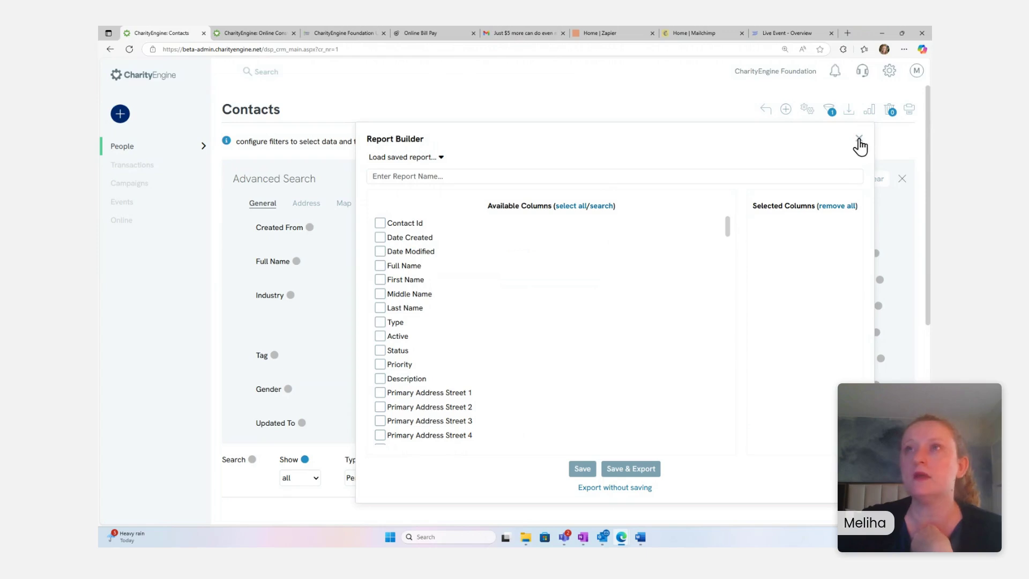
pyautogui.click(859, 139)
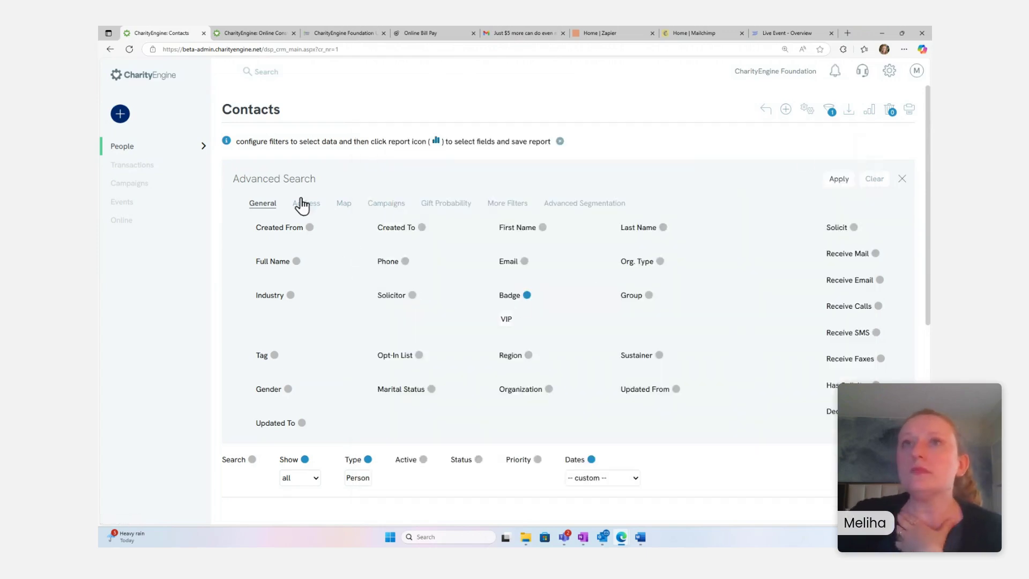
pyautogui.moveTo(163, 214)
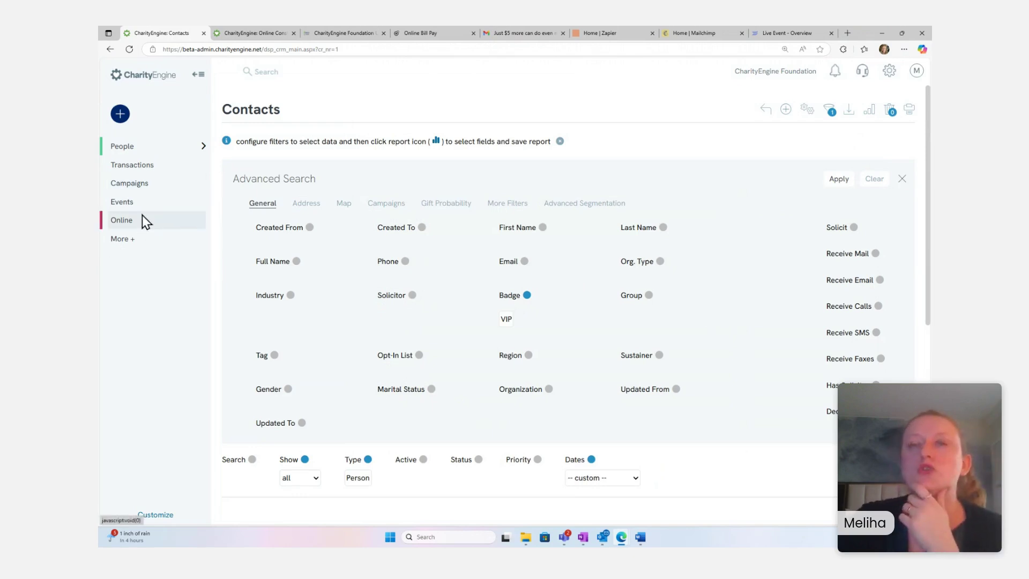
# - Navigate the sidebar through More > Reports > General to the Report Builder page
pyautogui.click(152, 204)
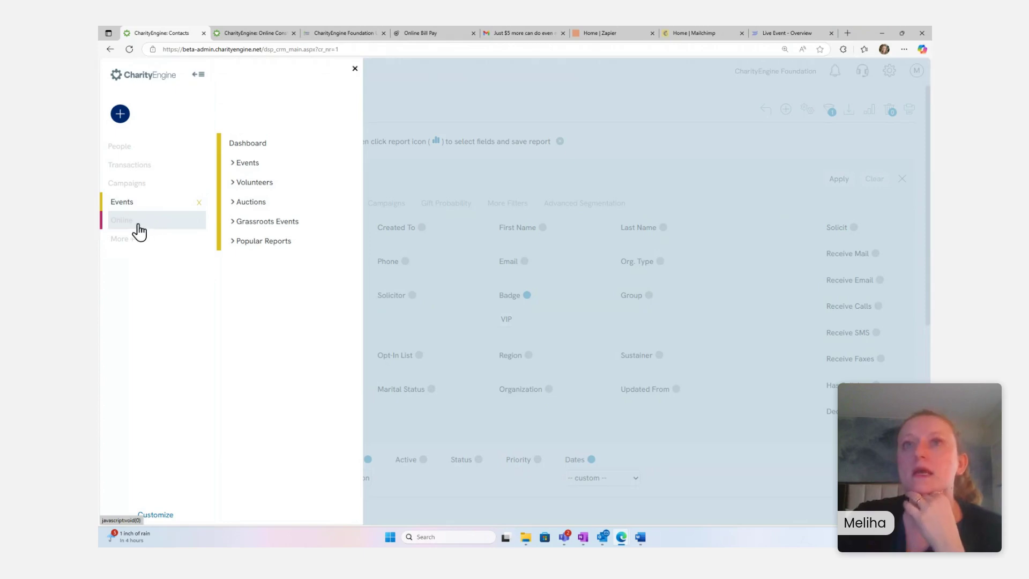
pyautogui.click(139, 226)
pyautogui.click(128, 242)
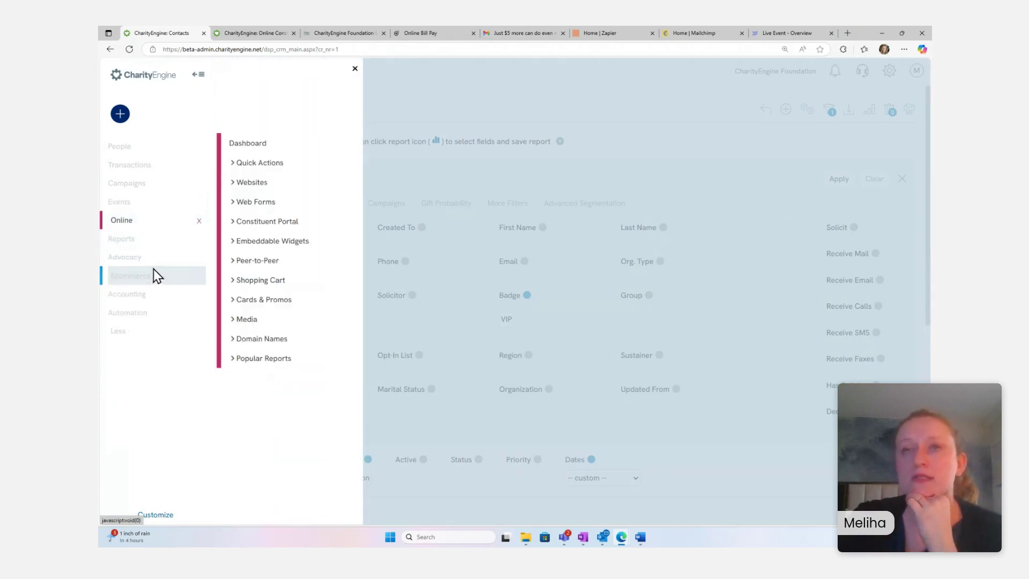
pyautogui.click(140, 240)
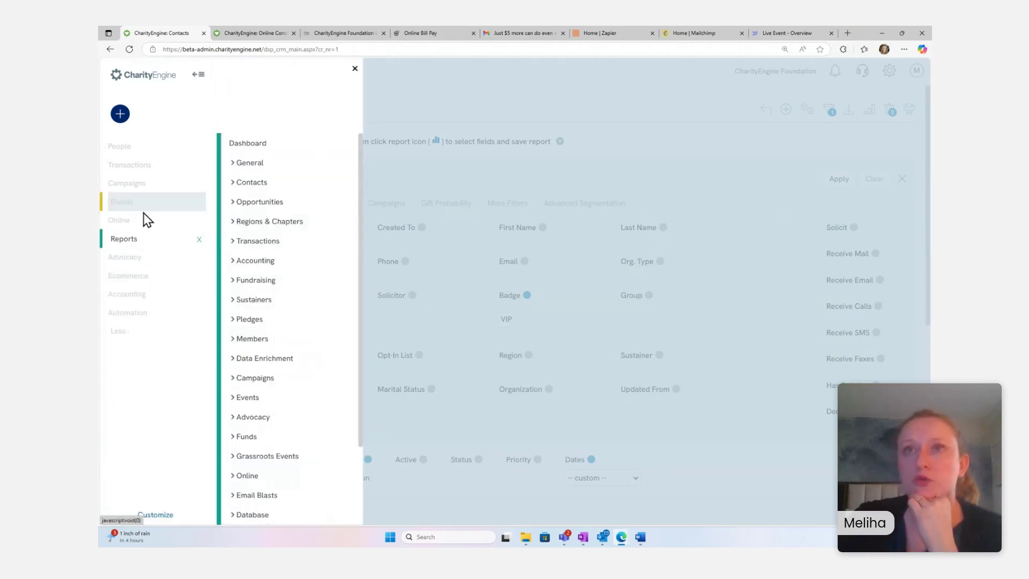
pyautogui.click(252, 164)
pyautogui.click(259, 188)
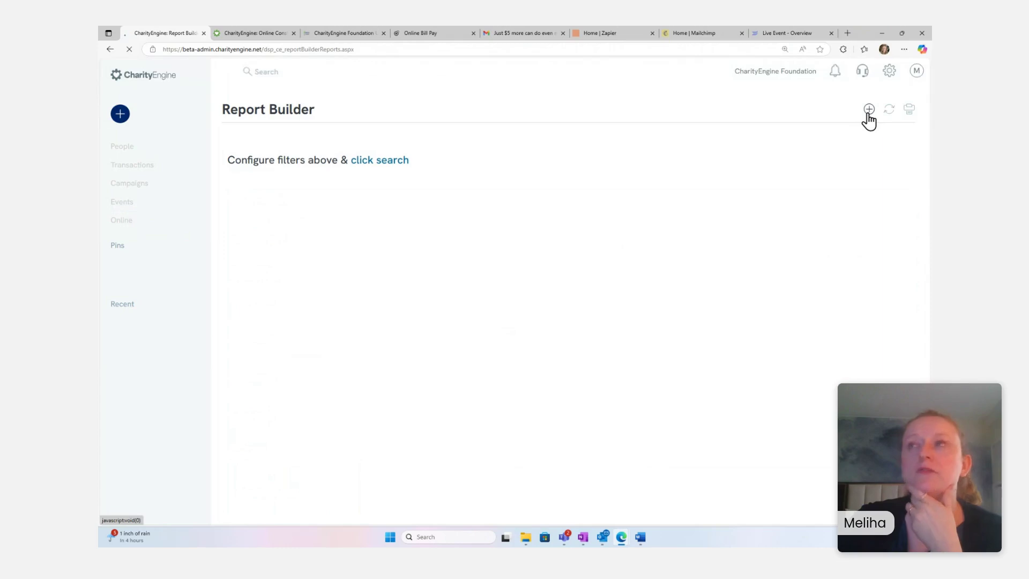
# - Open the Choose a Report dialog and close it without picking a report
pyautogui.click(869, 109)
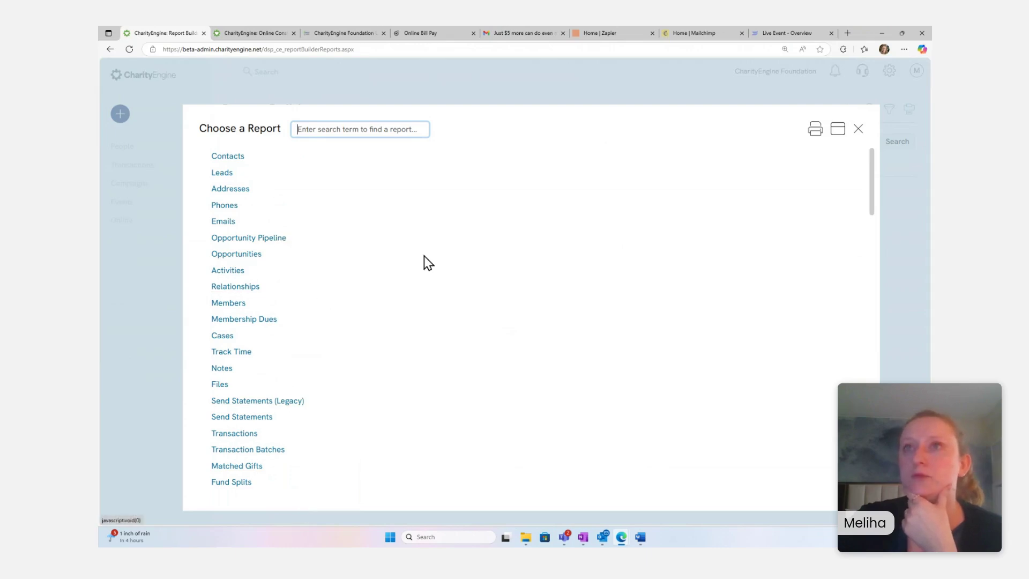
pyautogui.click(860, 130)
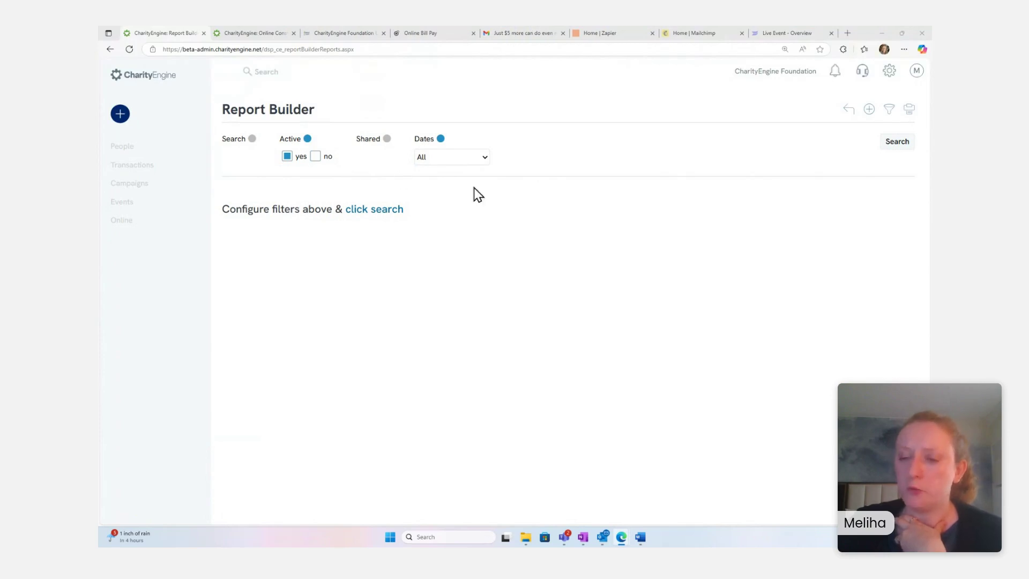
pyautogui.moveTo(195, 164)
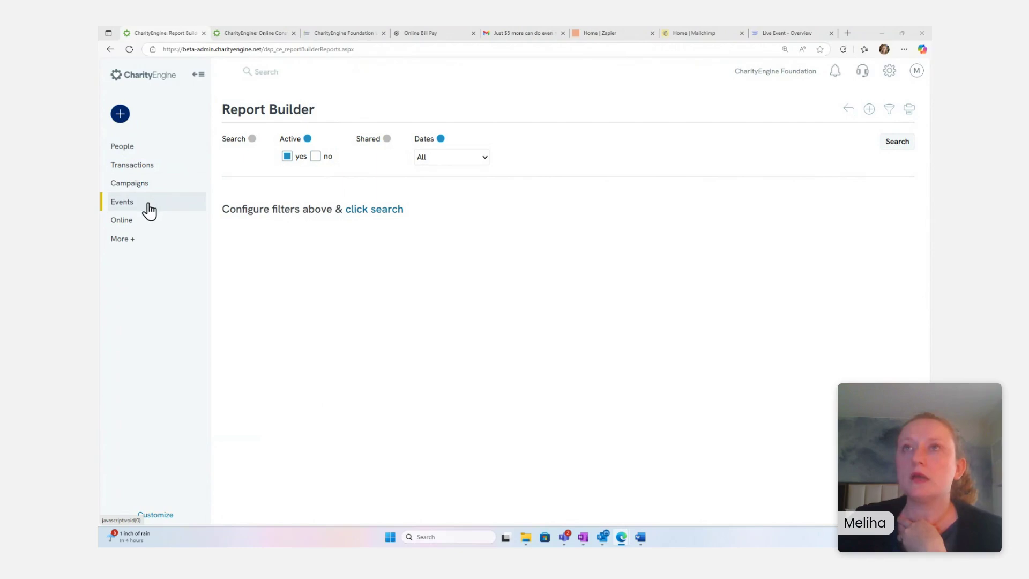
# - Reopen Report Builder from the Reports dashboard, run its search, then go to Zapier Home
pyautogui.click(130, 239)
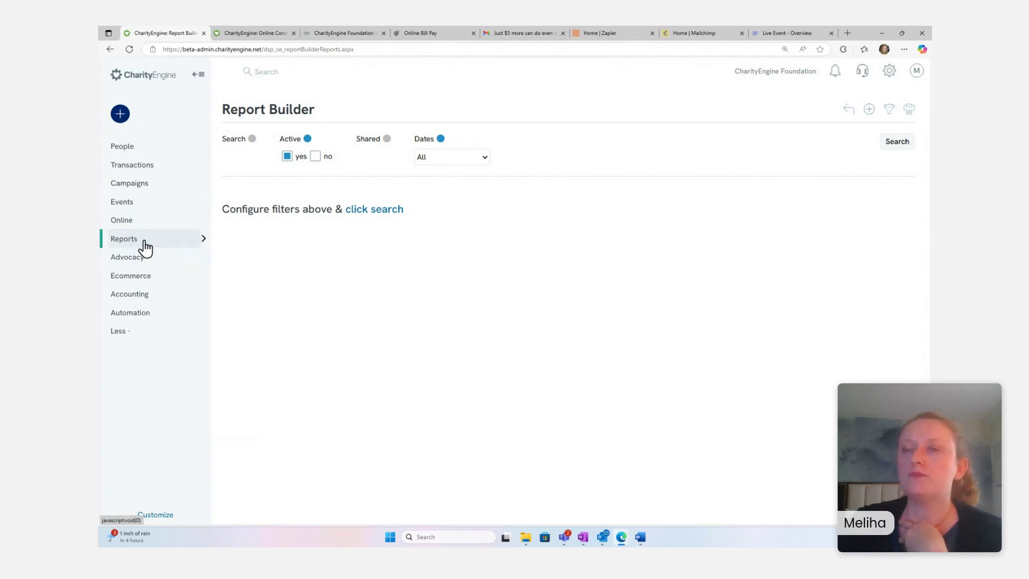
pyautogui.click(145, 247)
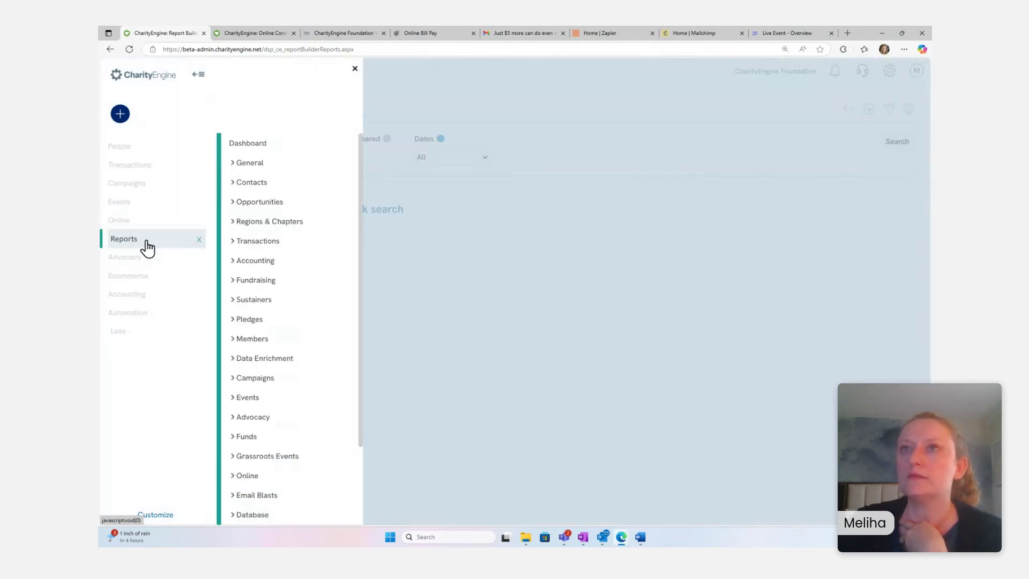
pyautogui.click(251, 164)
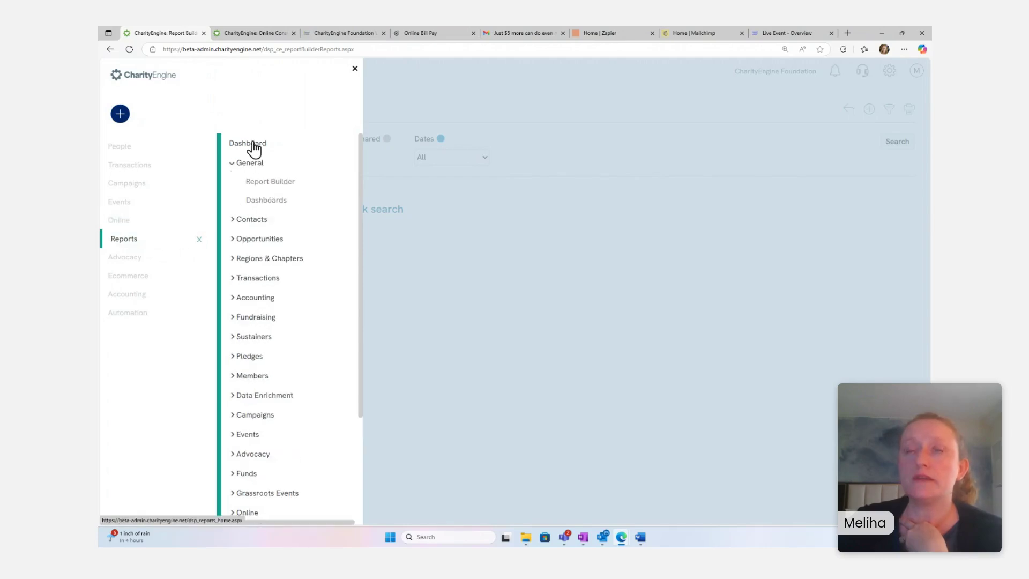
pyautogui.click(252, 147)
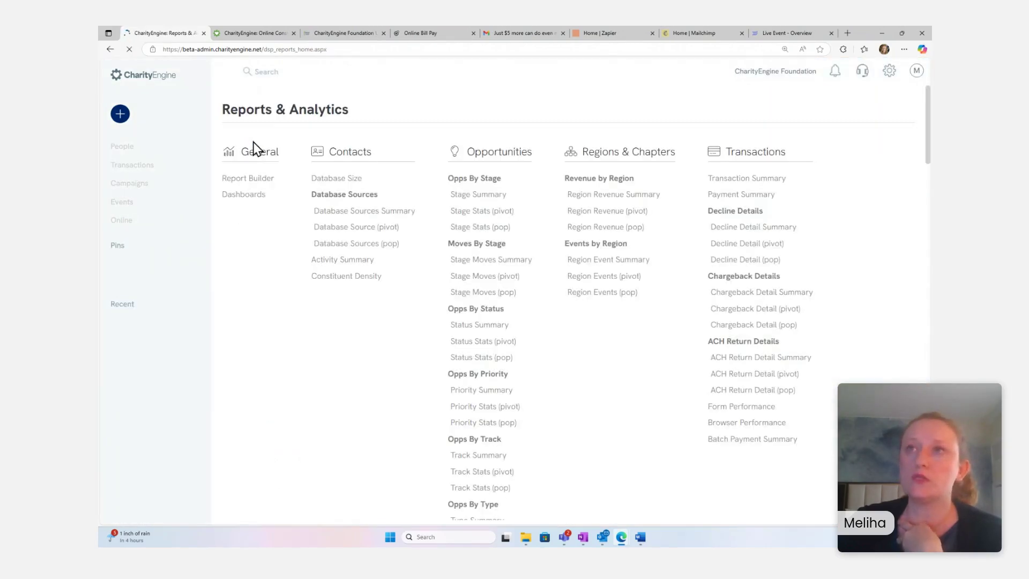
pyautogui.click(239, 183)
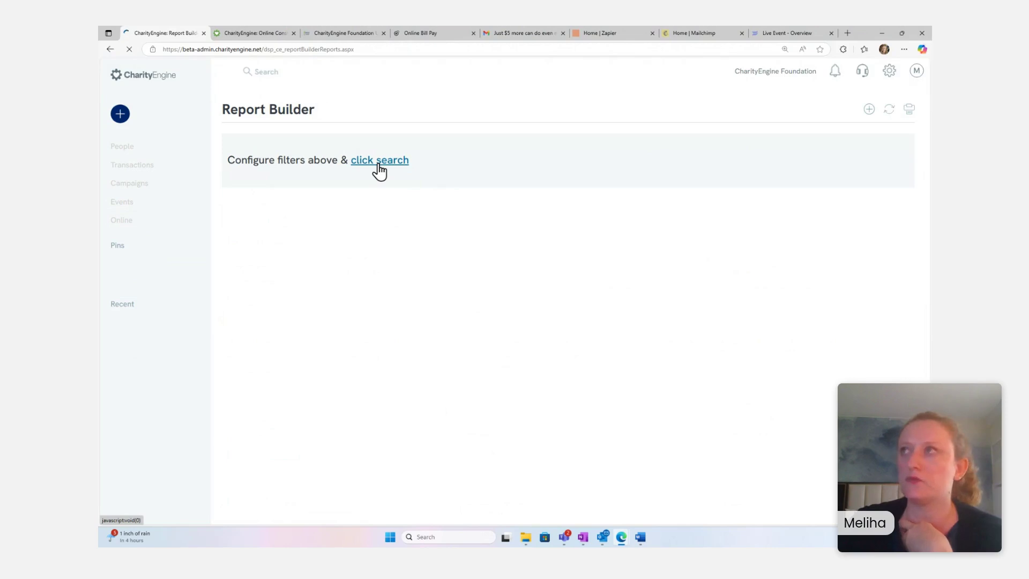
pyautogui.click(379, 210)
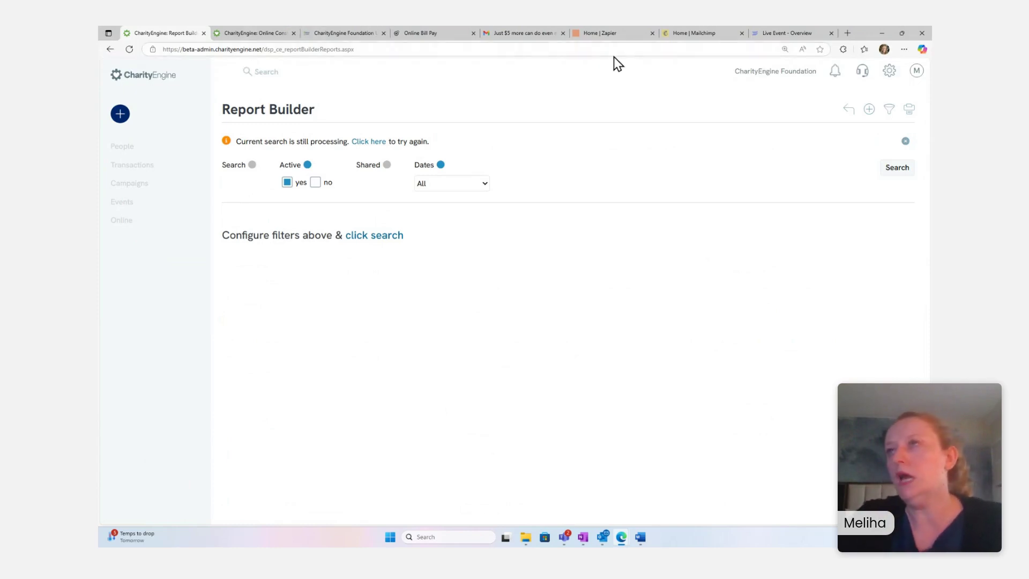
pyautogui.click(617, 32)
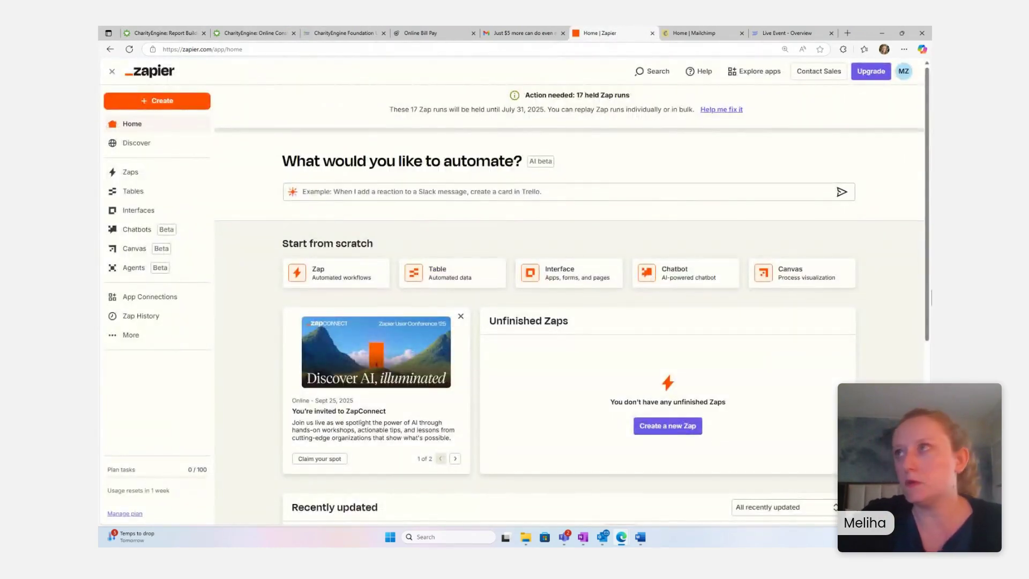
pyautogui.scroll(-3, 576, 306)
pyautogui.scroll(3, 576, 307)
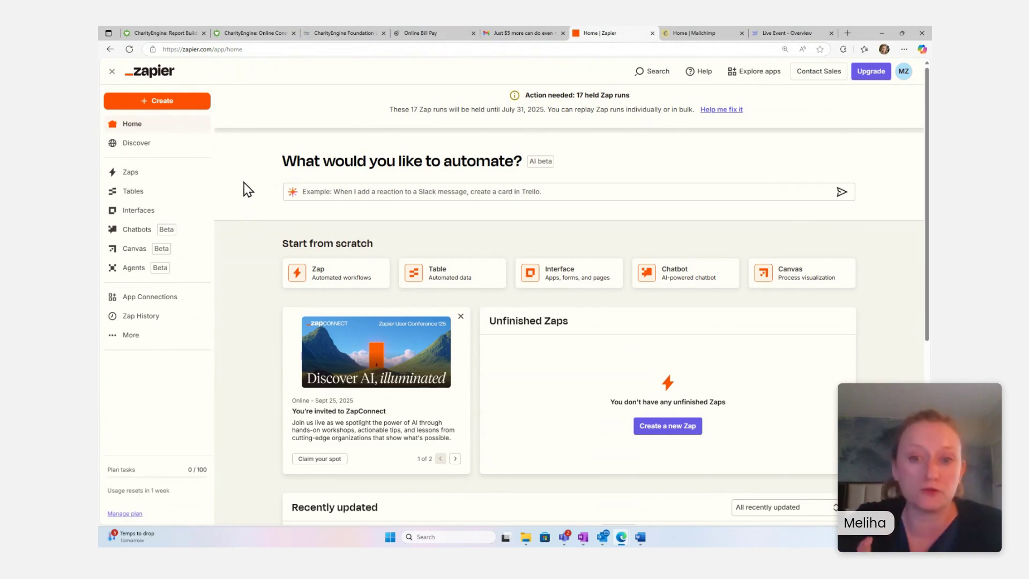
pyautogui.click(149, 107)
# - Create a new Zap and set its trigger app to CharityEngine by searching 'chari'
pyautogui.click(152, 134)
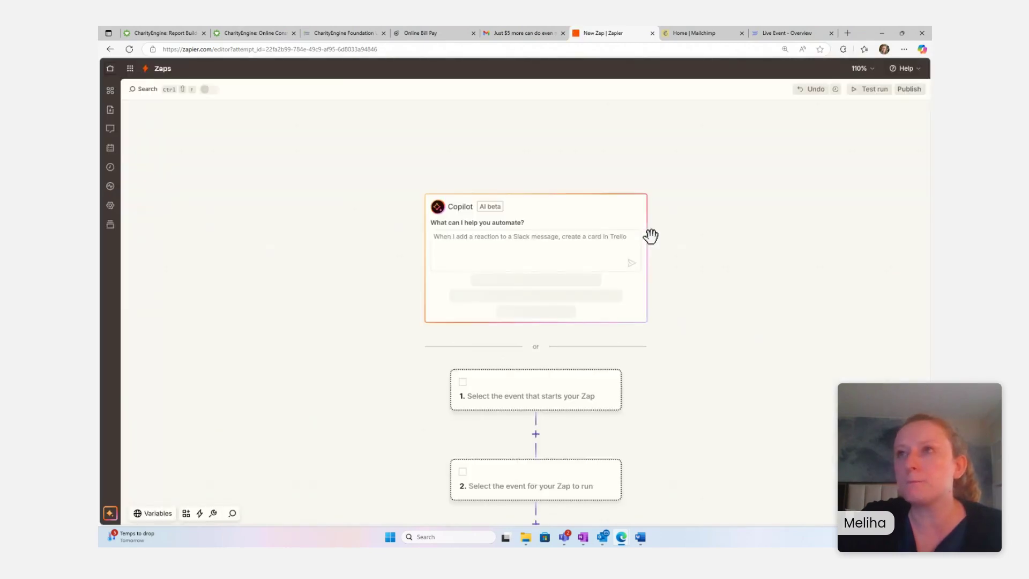
pyautogui.scroll(-2, 715, 290)
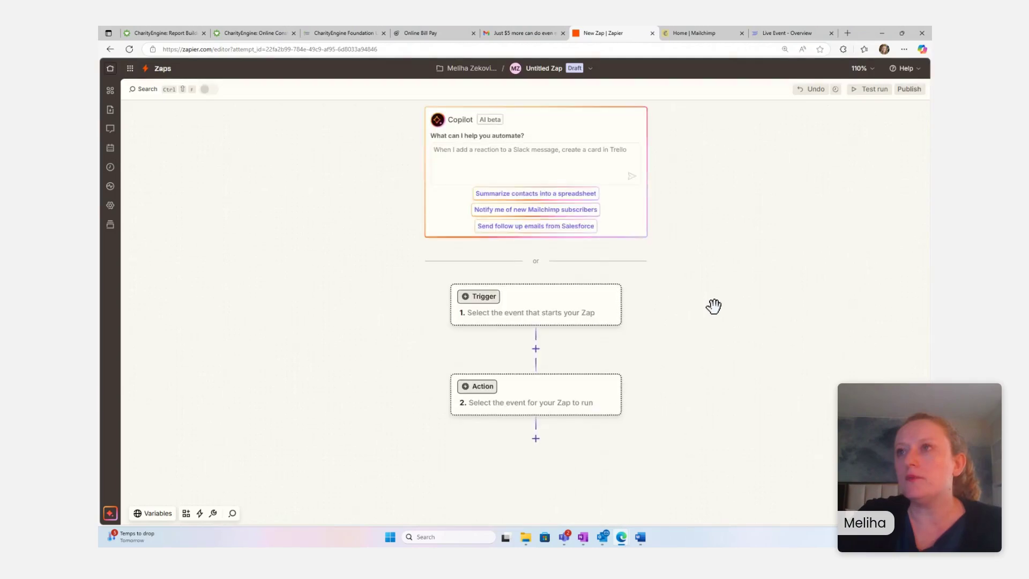
pyautogui.click(518, 319)
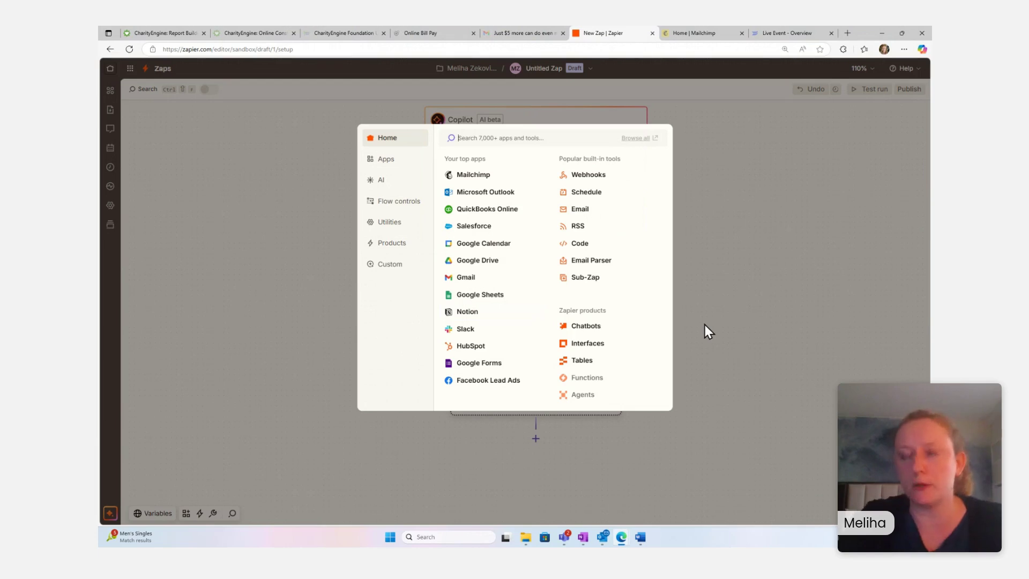
pyautogui.write('chari')
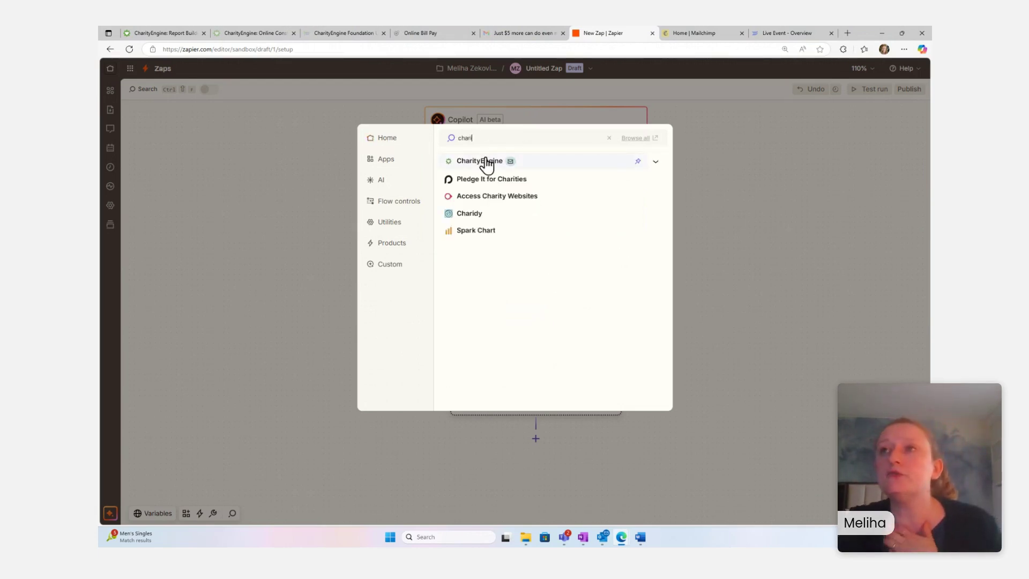
pyautogui.click(484, 162)
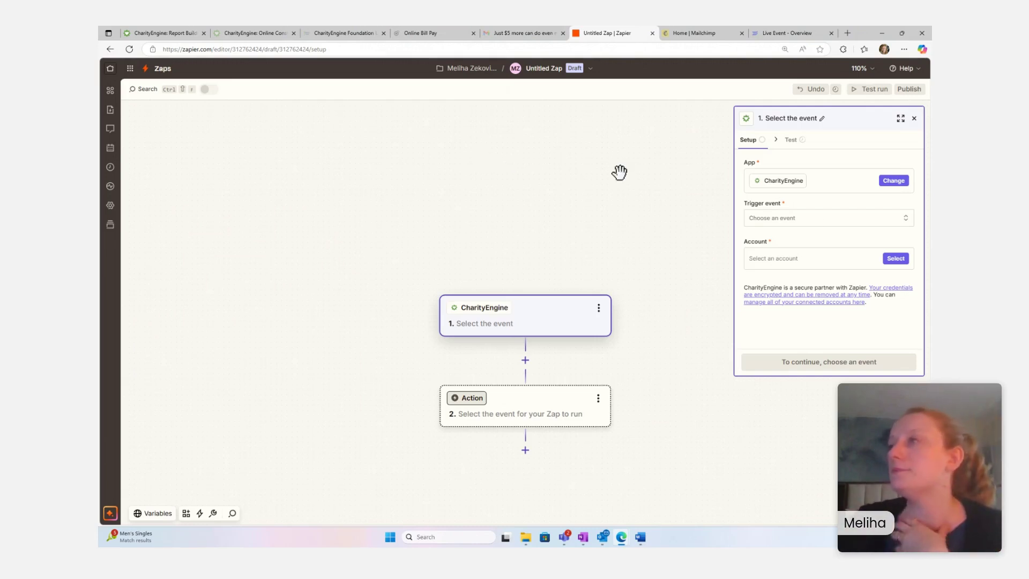
# - Set the trigger event to New Contacts and start connecting a new CharityEngine account
pyautogui.click(782, 225)
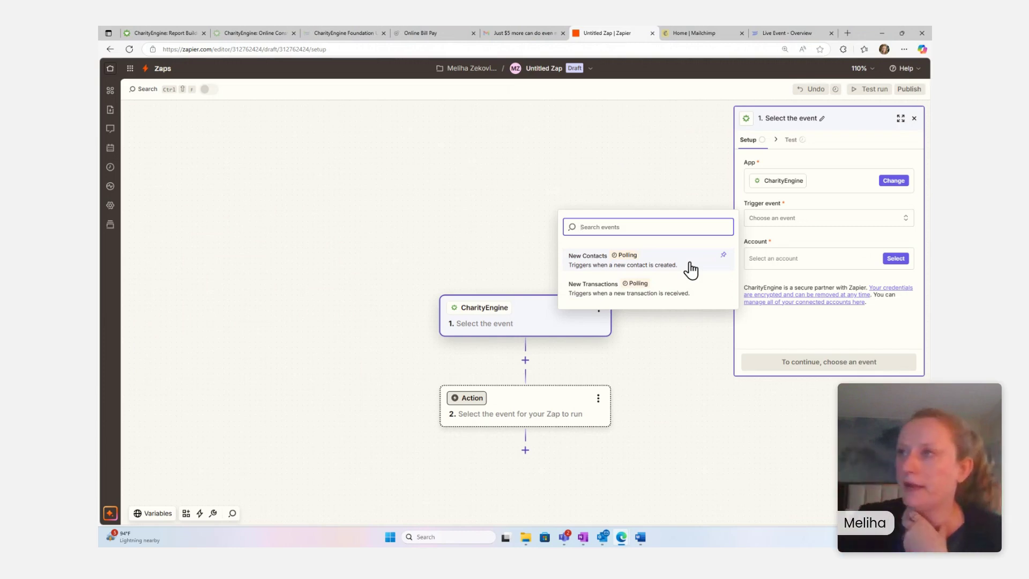
pyautogui.click(594, 258)
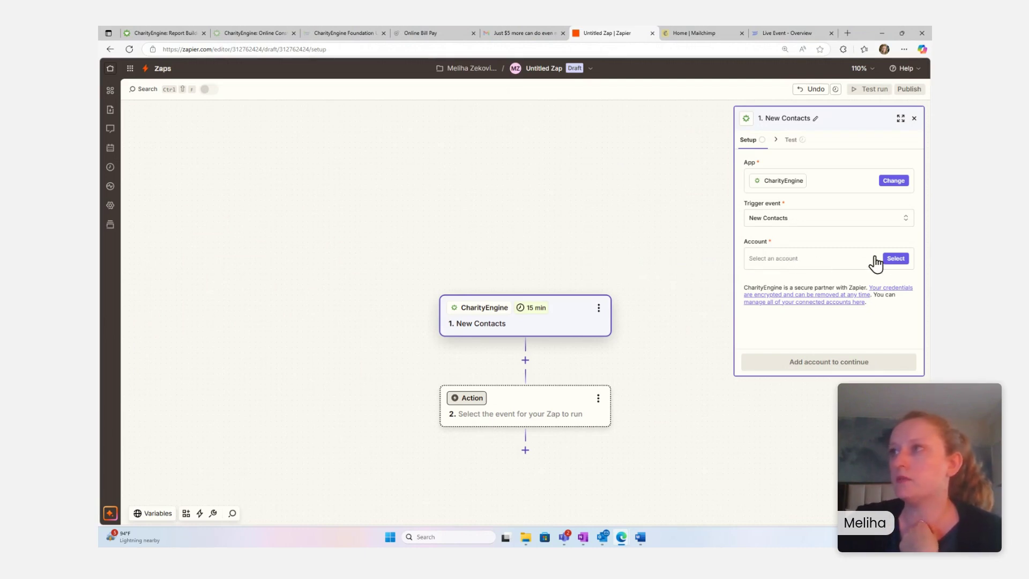
pyautogui.click(892, 258)
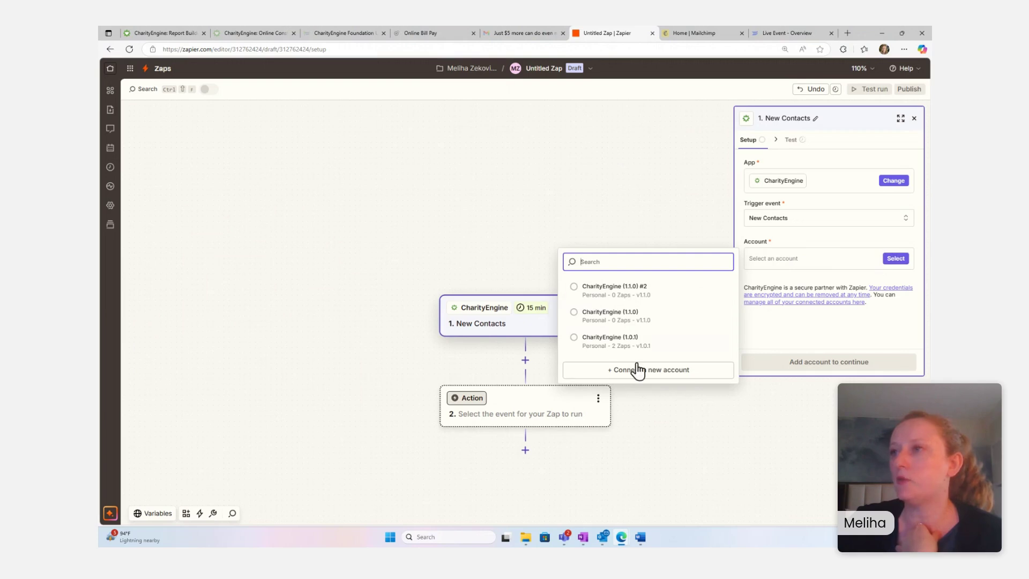
pyautogui.click(690, 376)
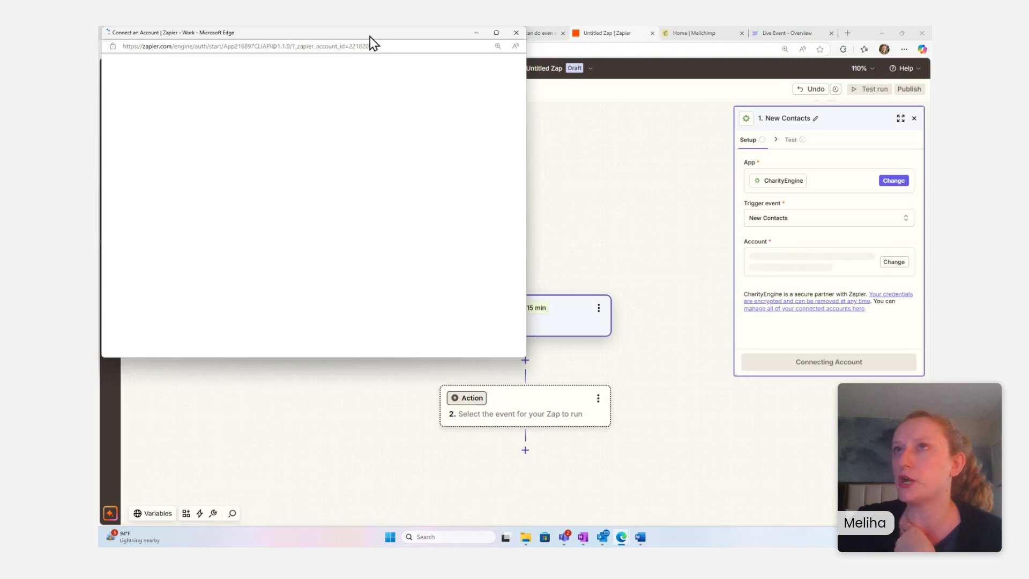
# - Fill the CharityEngine login popup with the saved credentials, then return to the Report Builder tab
pyautogui.moveTo(370, 37); pyautogui.dragTo(585, 178)
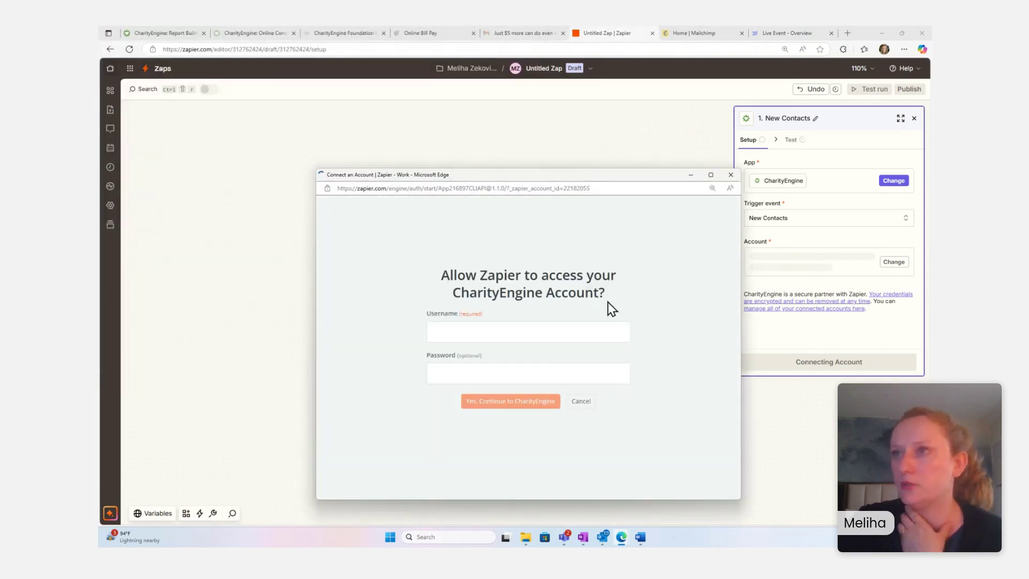
pyautogui.click(493, 332)
pyautogui.click(471, 372)
pyautogui.hotkey('ctrl', 'v')
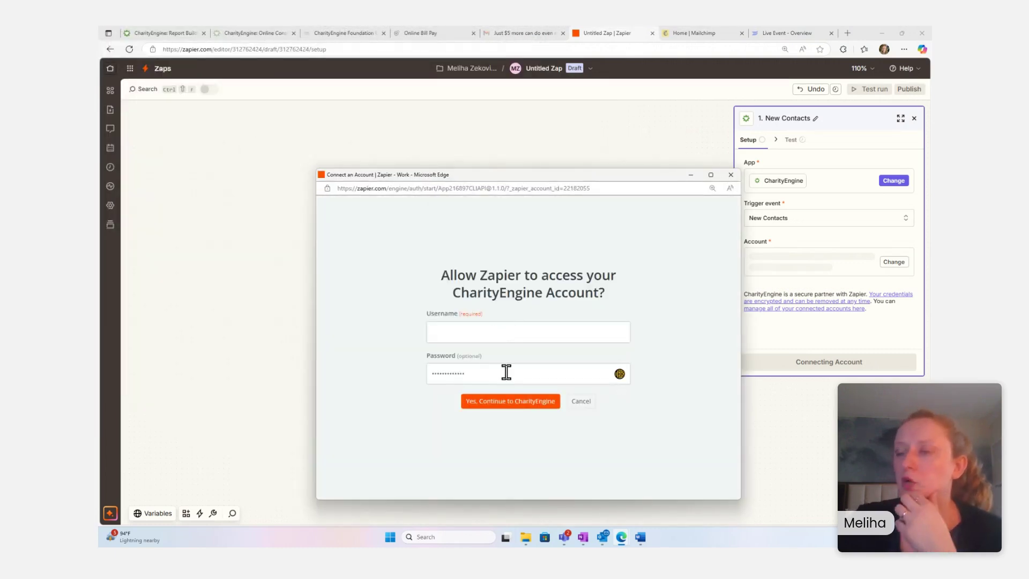
pyautogui.click(507, 373)
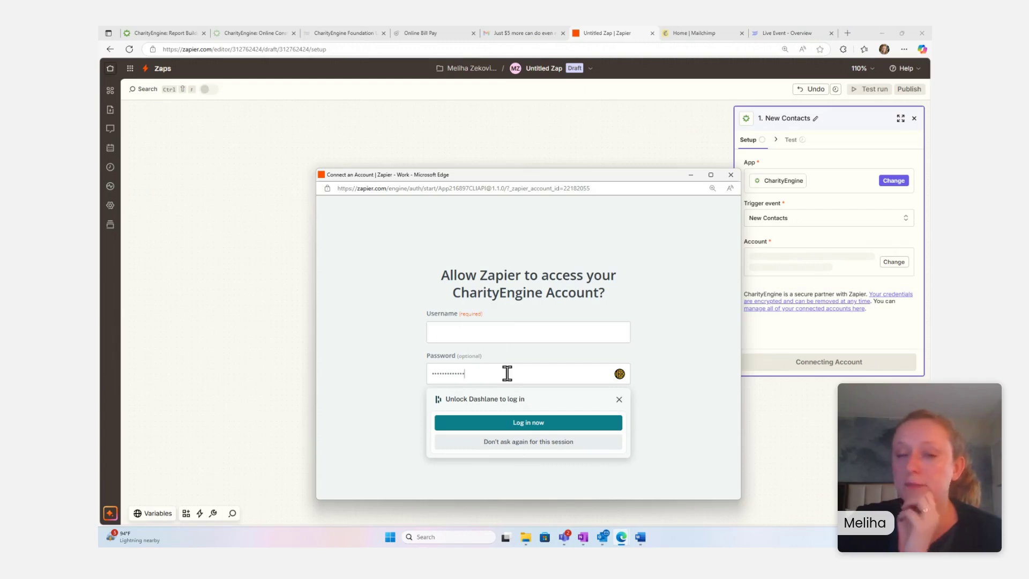
pyautogui.click(159, 33)
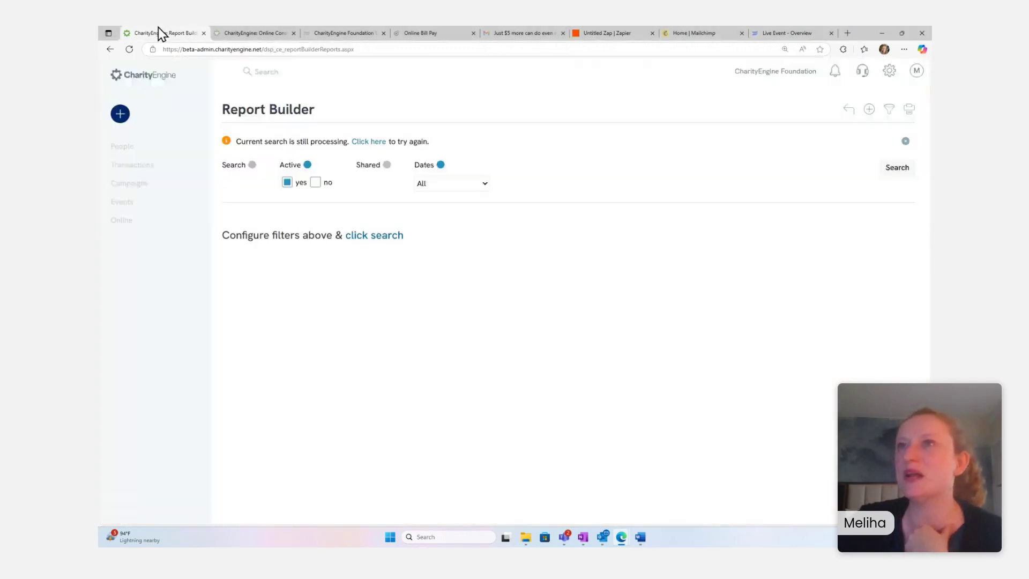
# - From CharityEngine's Configuration settings, open the Zapier entry under Integrations to view its setup
pyautogui.click(895, 73)
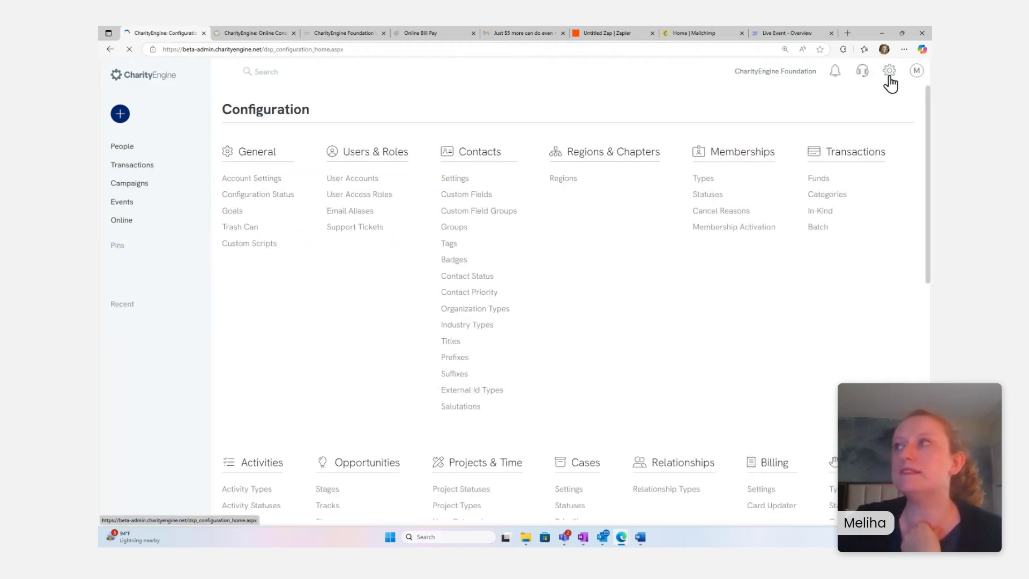
pyautogui.scroll(-4, 828, 161)
pyautogui.scroll(-7, 825, 158)
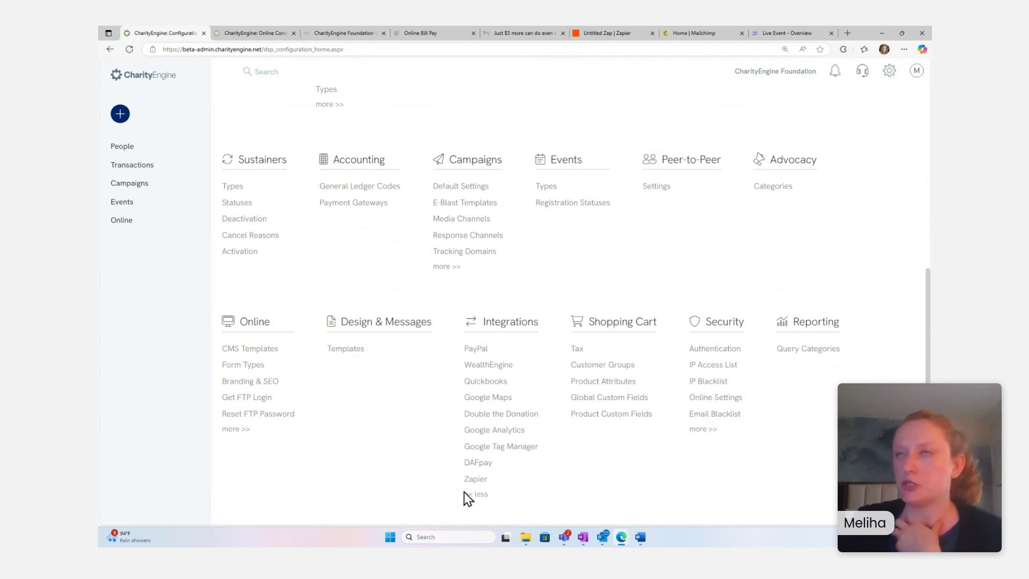
pyautogui.scroll(1, 571, 365)
pyautogui.scroll(3, 571, 359)
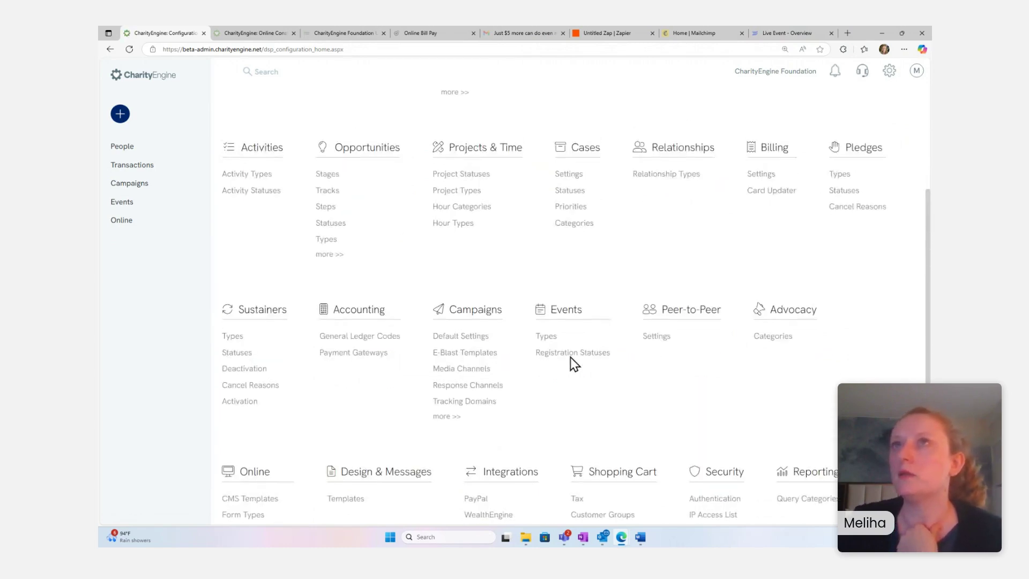
pyautogui.scroll(-2, 570, 357)
pyautogui.scroll(2, 570, 356)
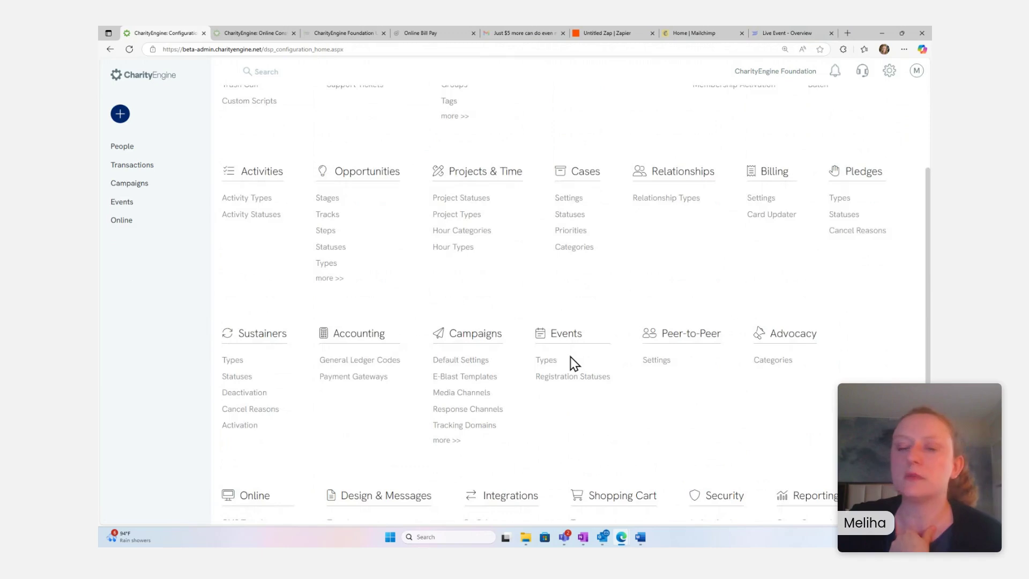
pyautogui.scroll(-3, 570, 356)
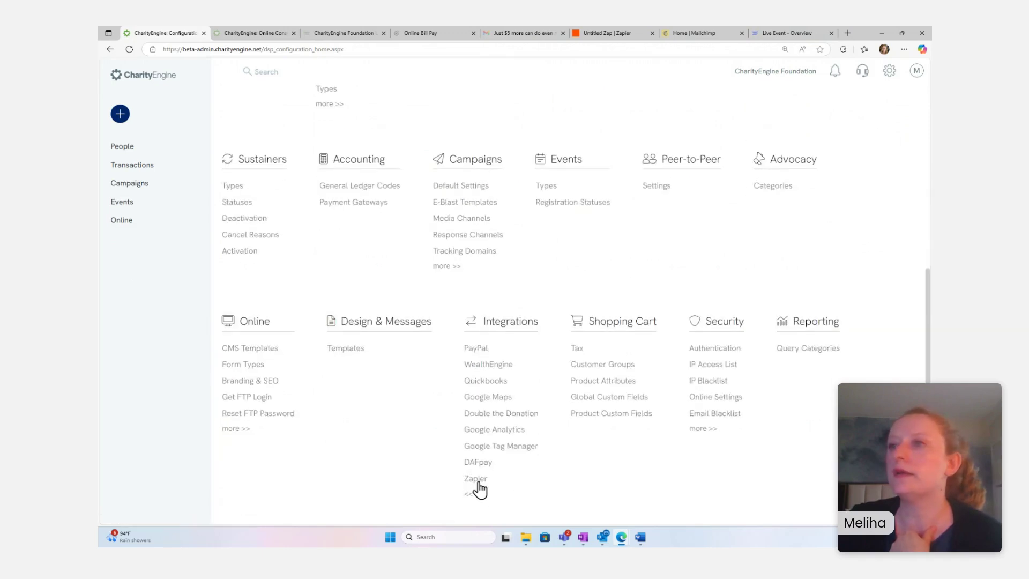
pyautogui.click(478, 480)
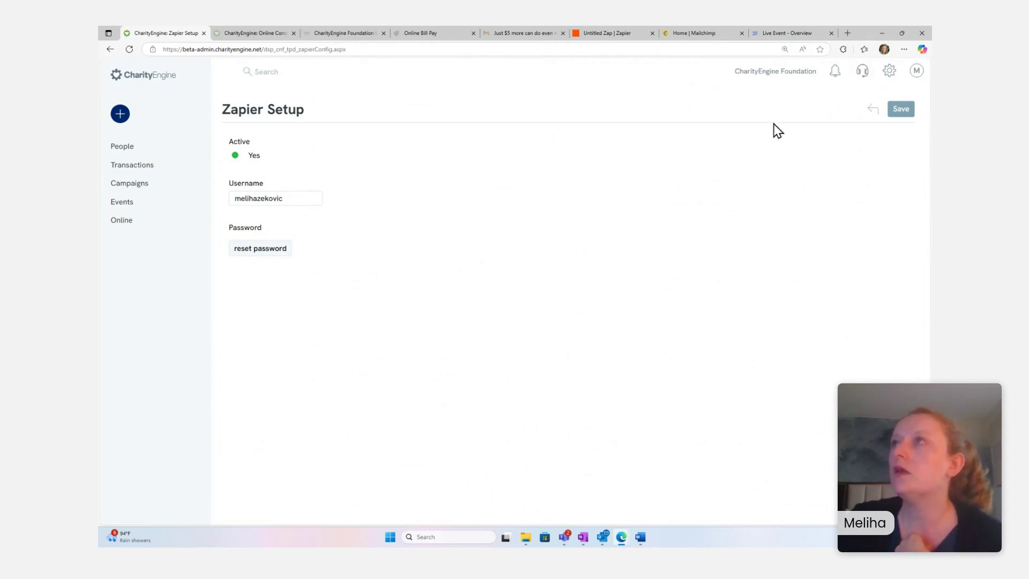
# - Reconnect CharityEngine account (1.1.0) #3 in Zapier by re-entering the account password in the login window
pyautogui.moveTo(694, 31)
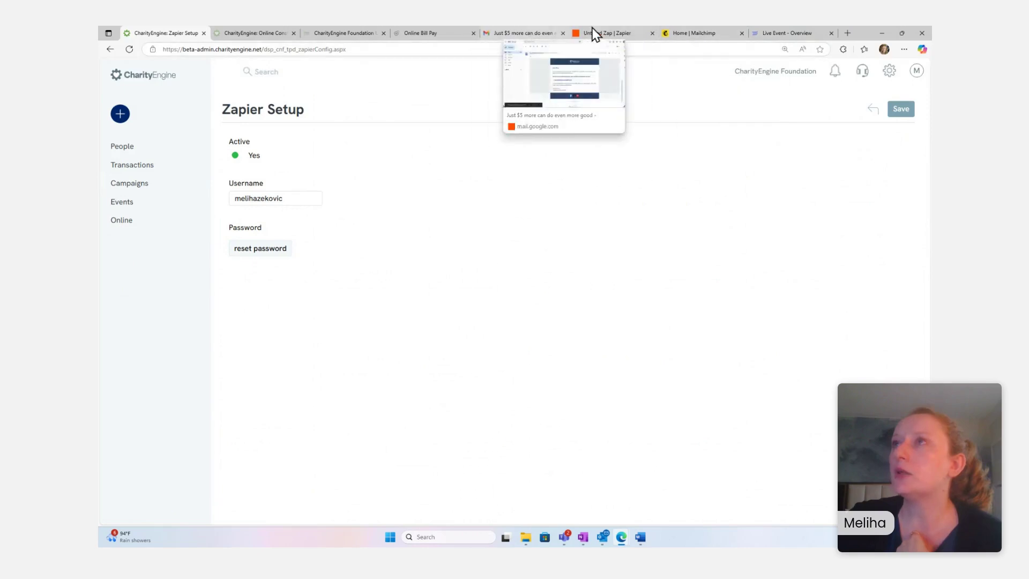
pyautogui.click(611, 32)
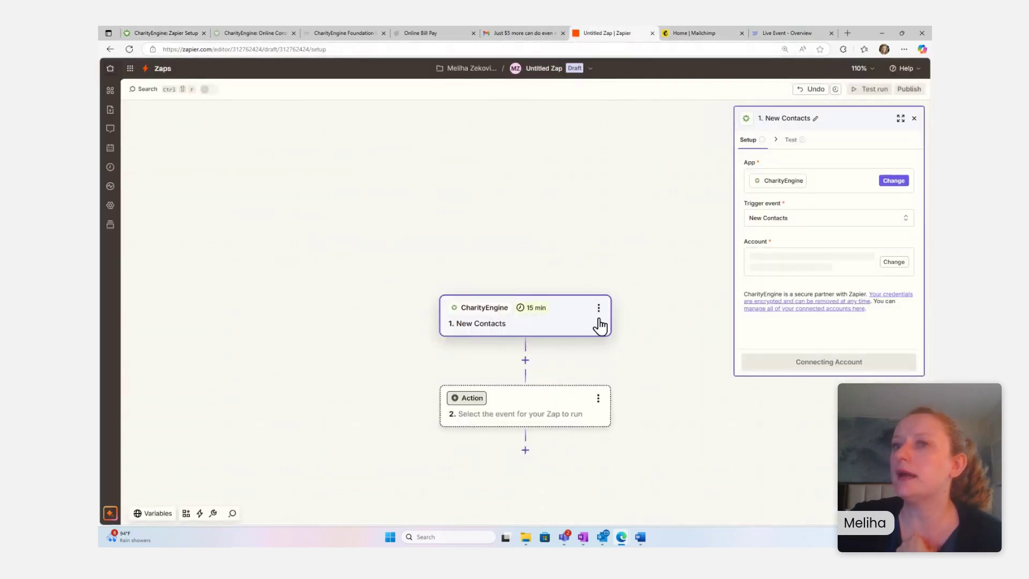
pyautogui.click(621, 536)
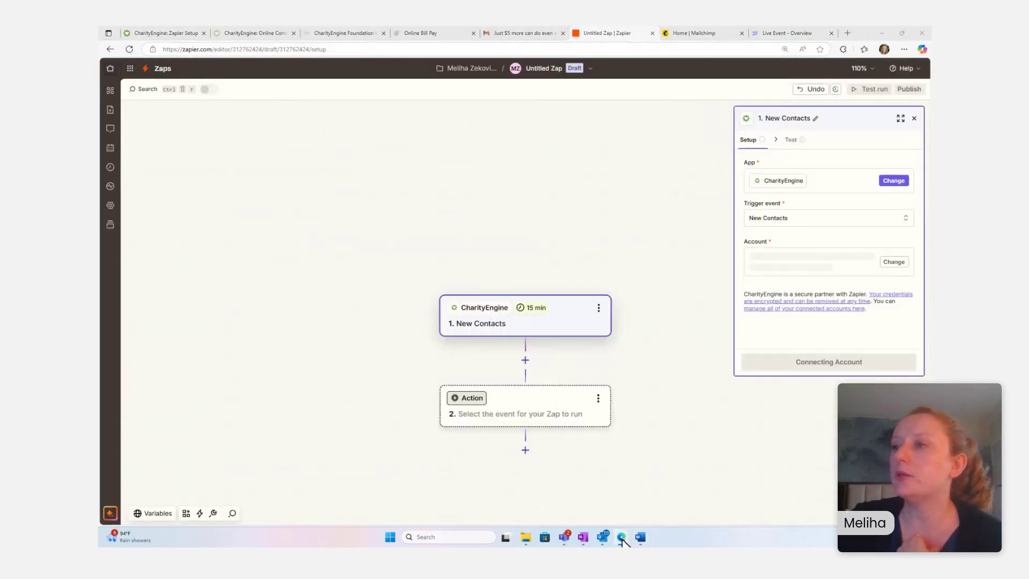
pyautogui.click(768, 490)
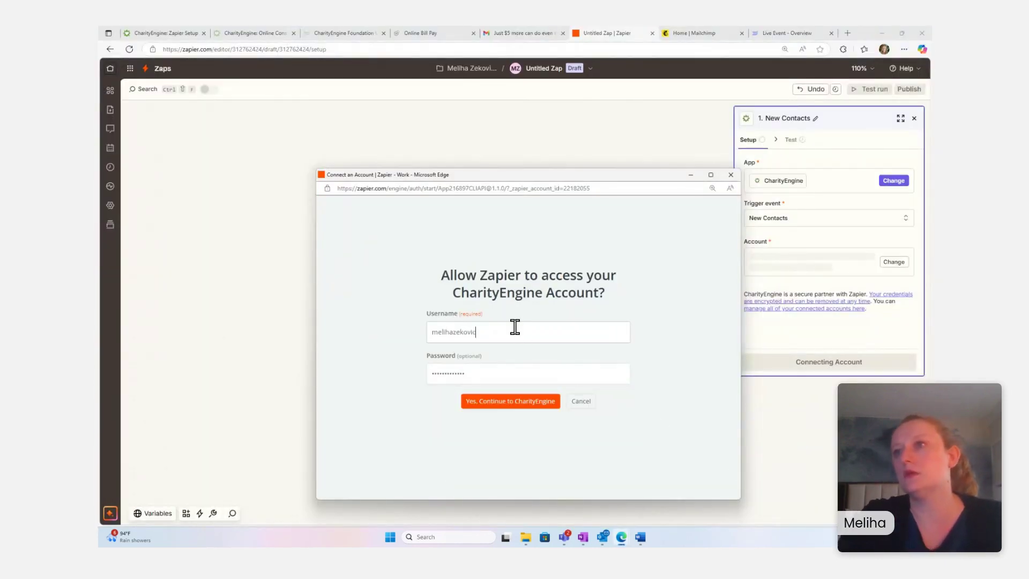
pyautogui.click(510, 374)
pyautogui.hotkey('ctrl', 'a')
pyautogui.press('BackSpace')
pyautogui.write('•')
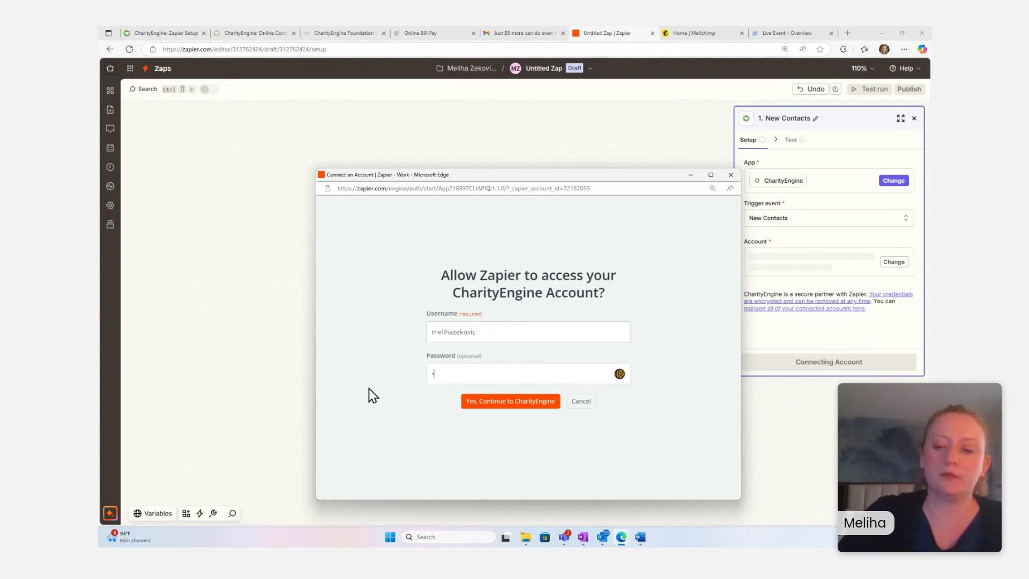
pyautogui.write('••••••••')
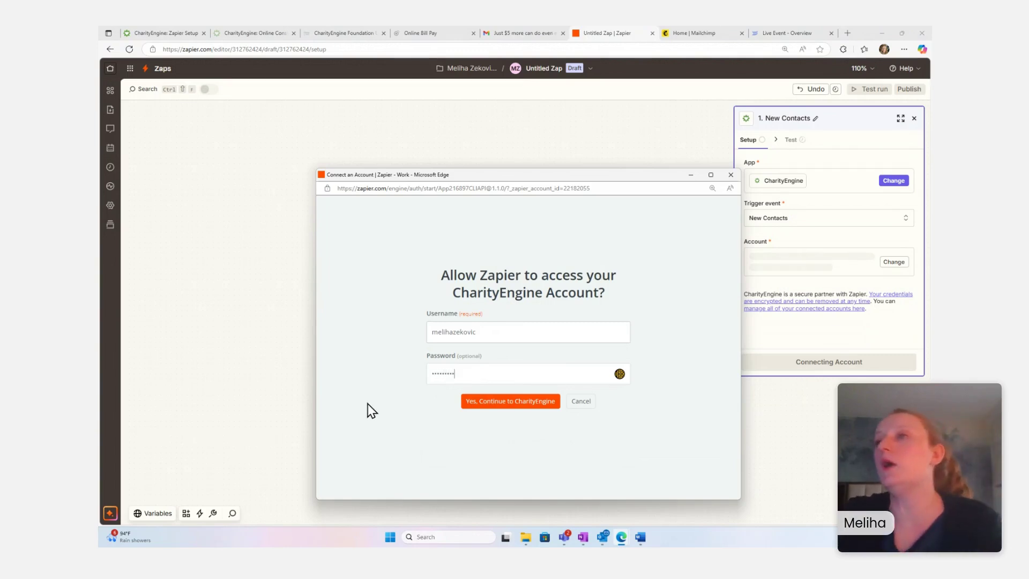
pyautogui.click(485, 402)
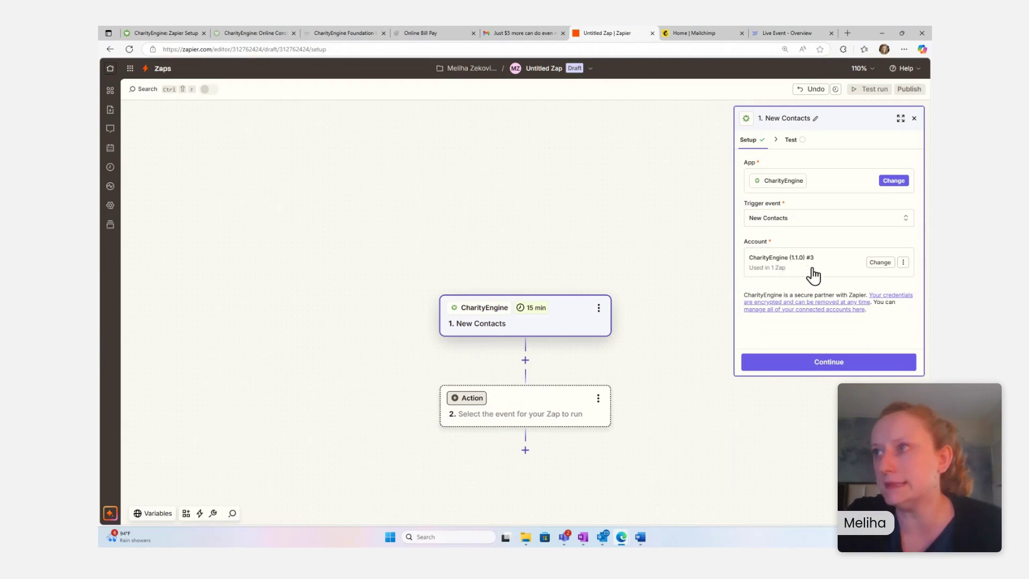
# - Continue to testing, run the New Contacts trigger test (no contact found), and return to CharityEngine
pyautogui.click(814, 364)
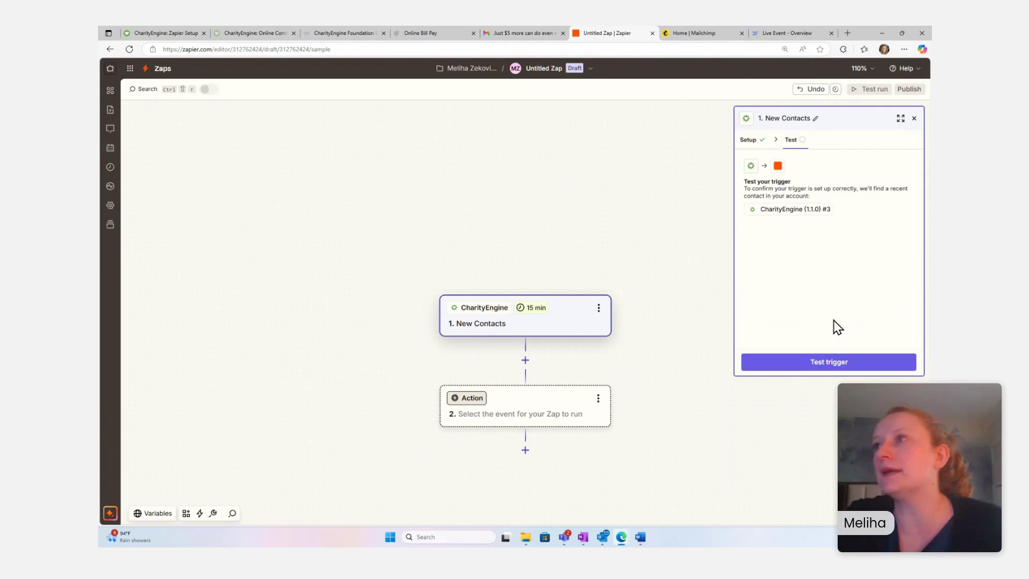
pyautogui.click(810, 364)
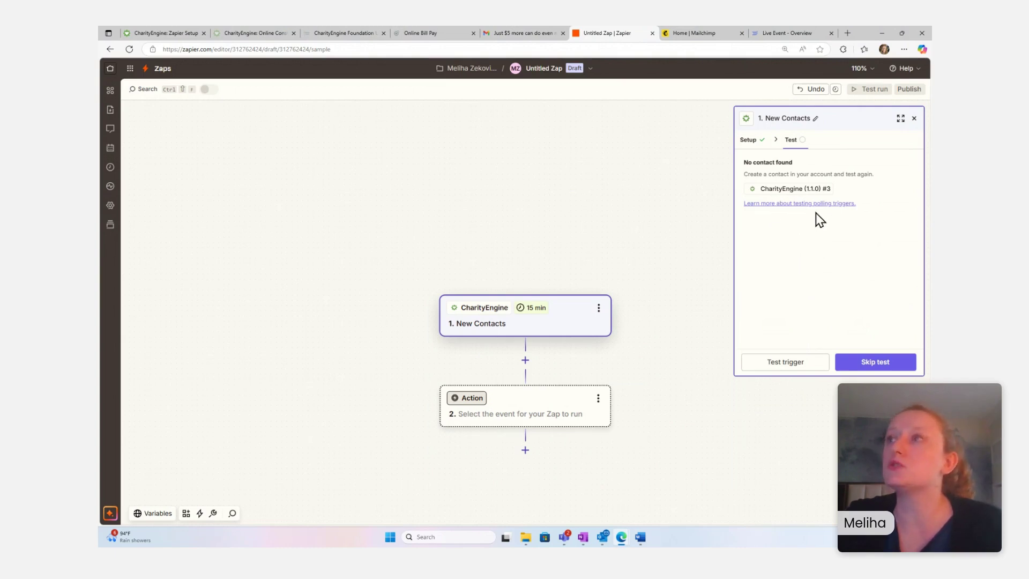
pyautogui.click(149, 29)
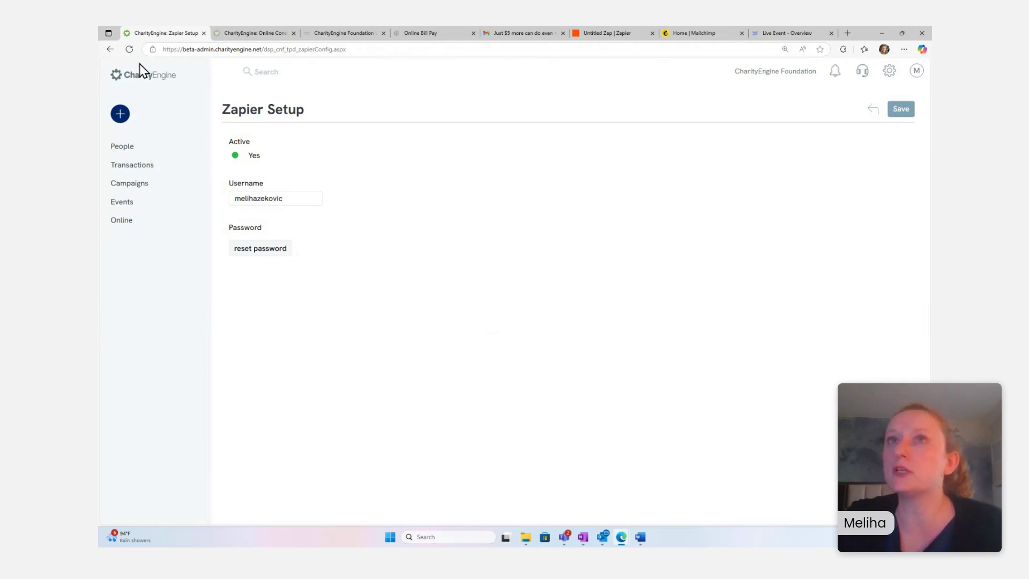
# - Create a new person contact and enter the contact's first name, last name and email address
pyautogui.click(126, 116)
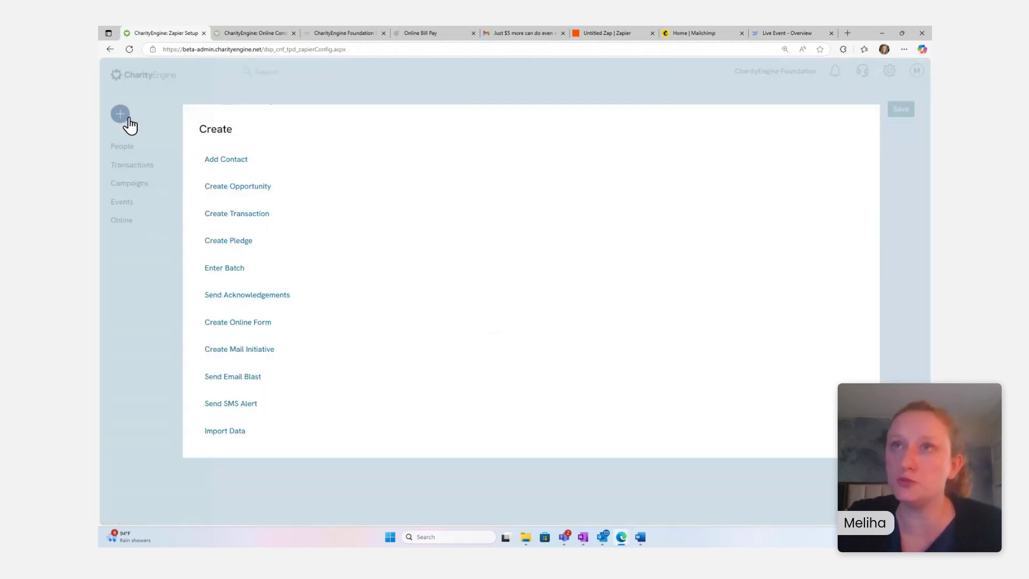
pyautogui.click(220, 161)
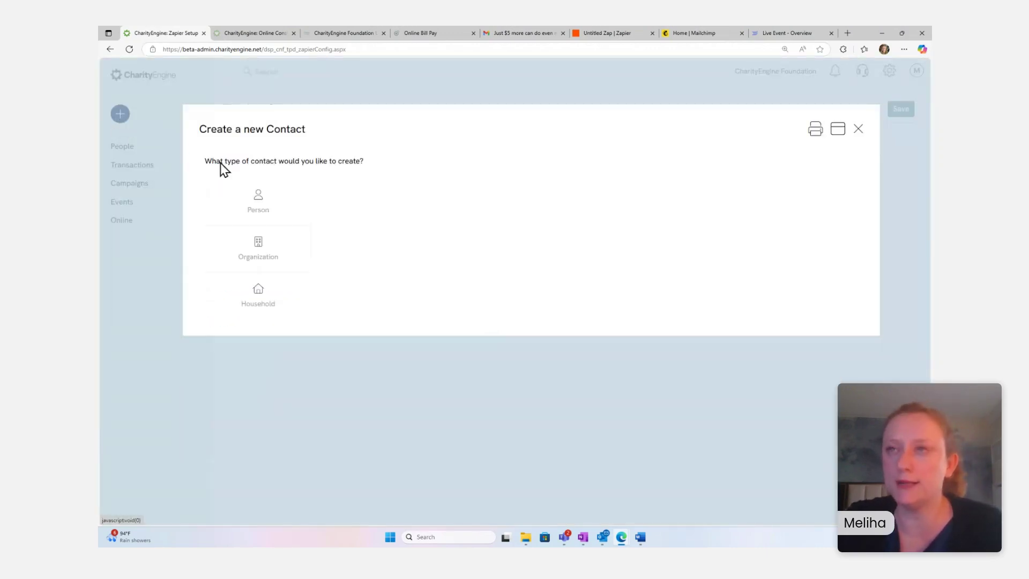
pyautogui.click(268, 210)
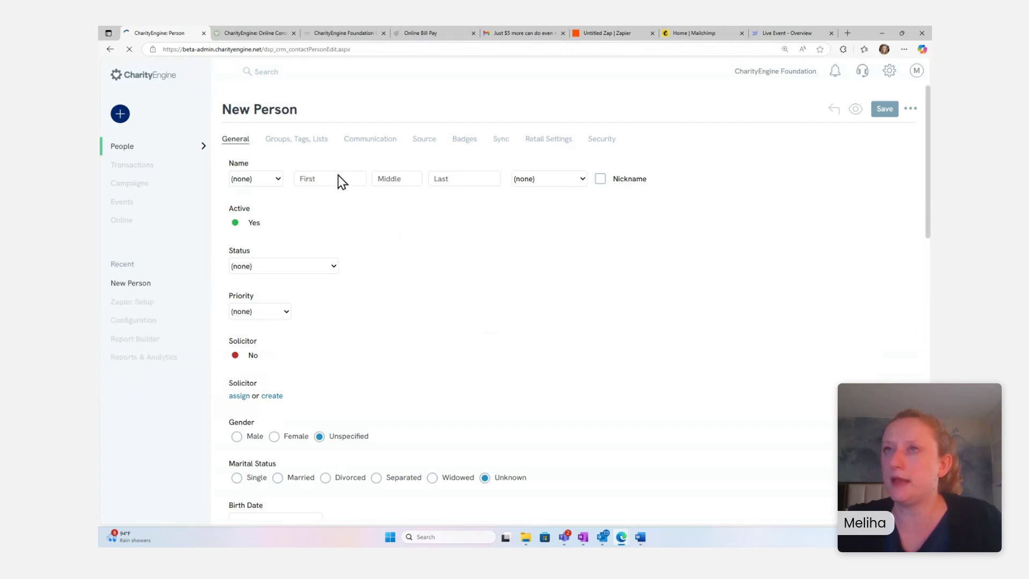
pyautogui.click(338, 175)
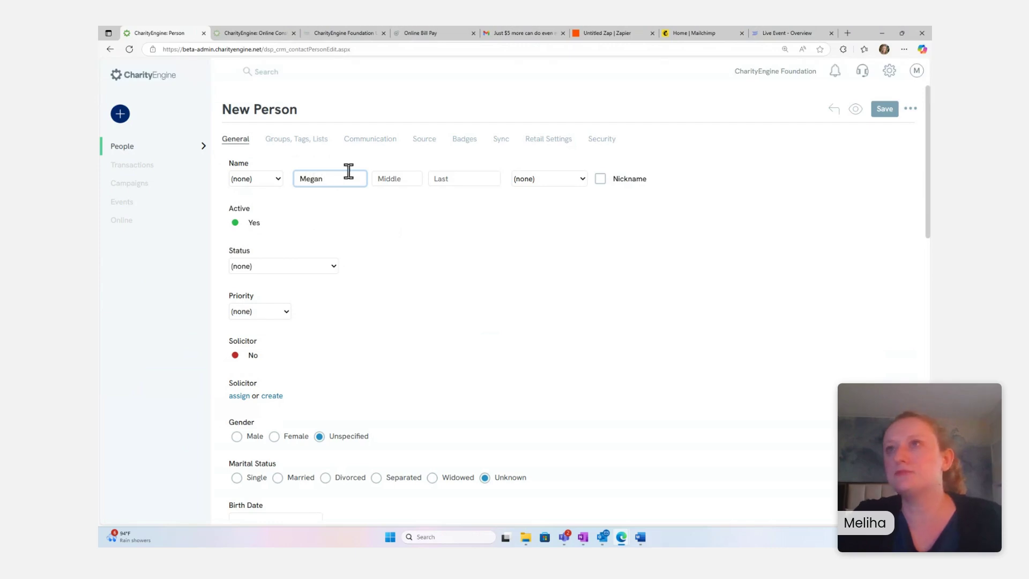
pyautogui.click(457, 177)
pyautogui.write('SM')
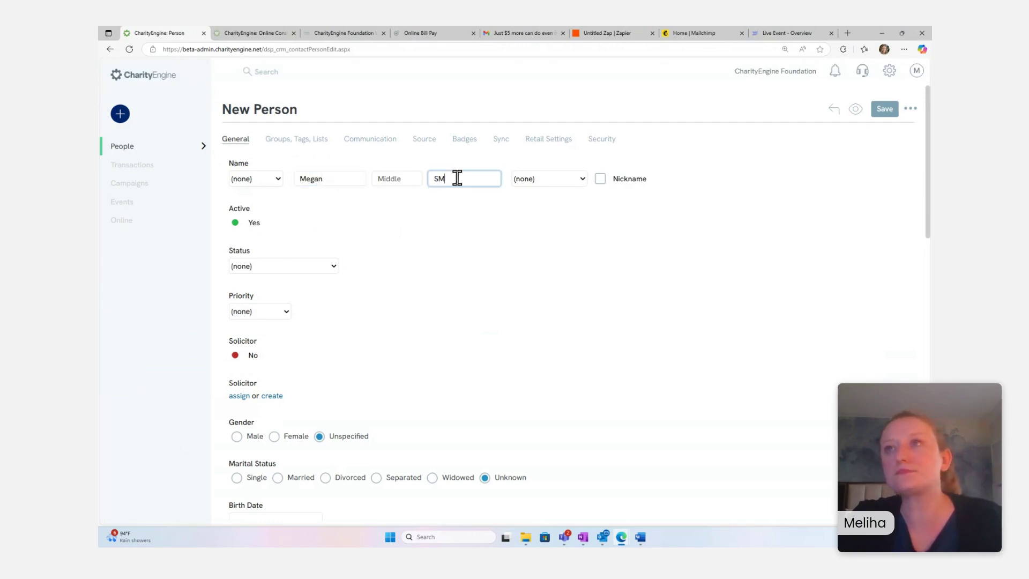
pyautogui.write('Ith')
pyautogui.scroll(-7, 429, 217)
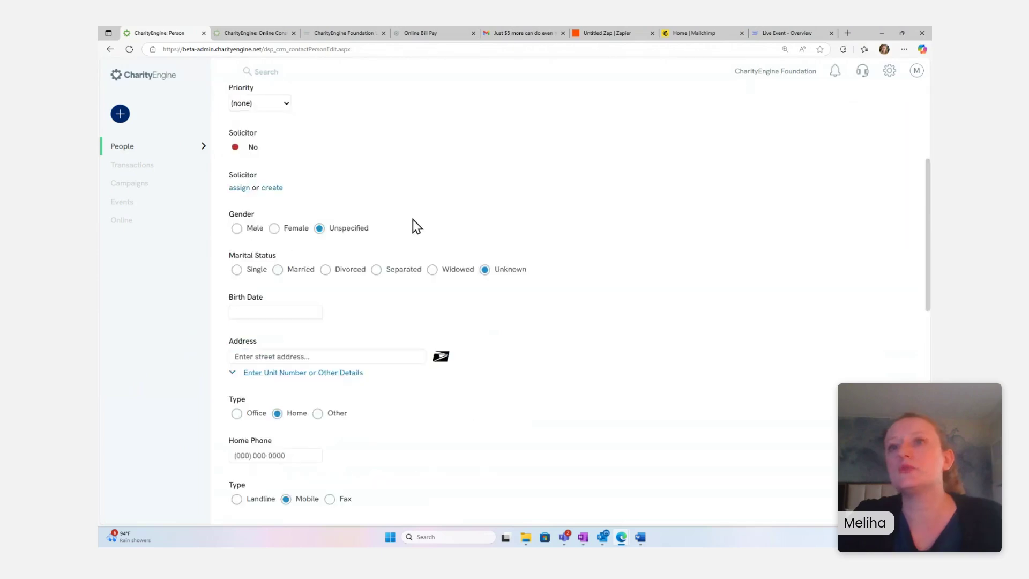
pyautogui.scroll(-2, 349, 276)
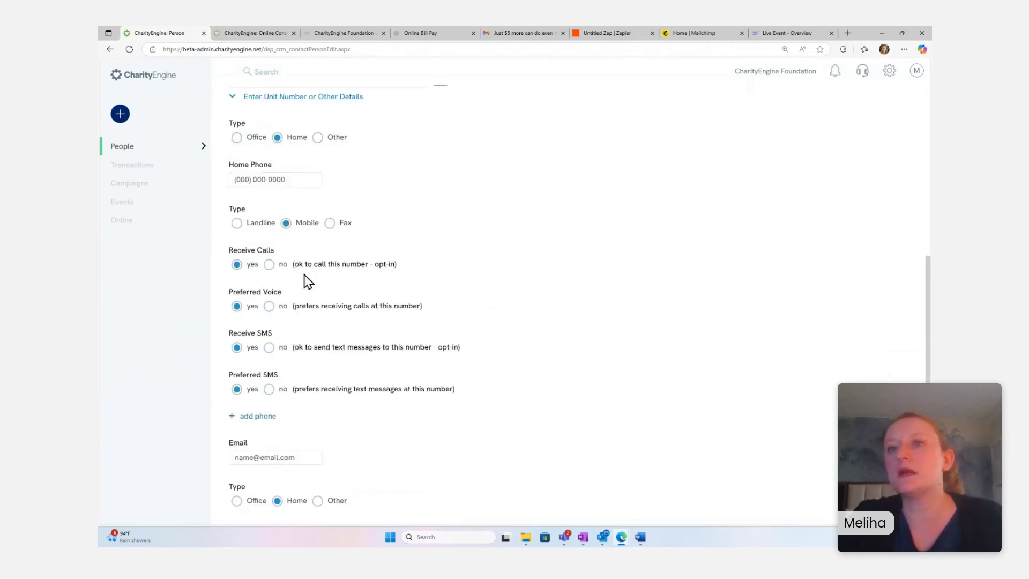
pyautogui.click(287, 416)
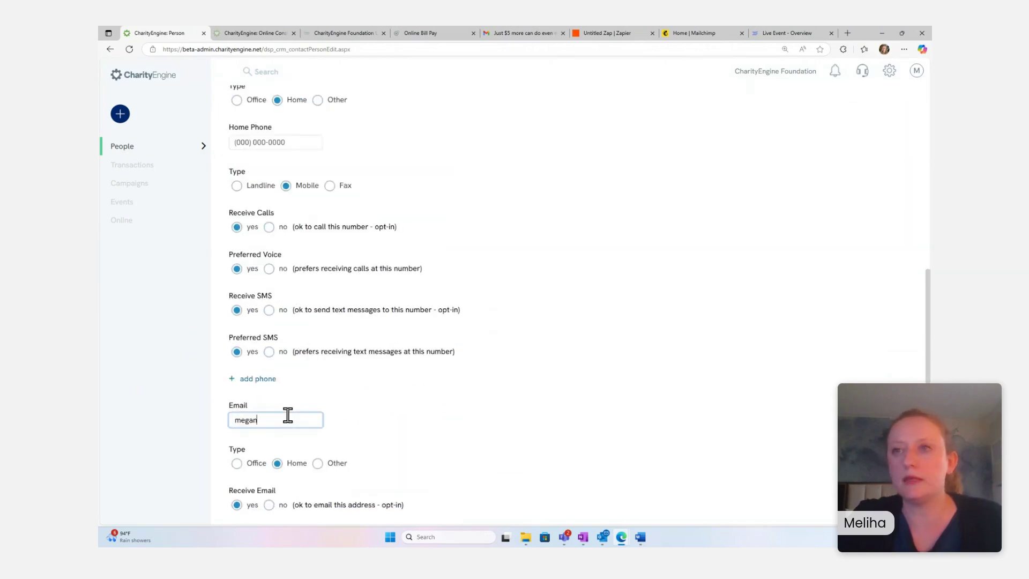
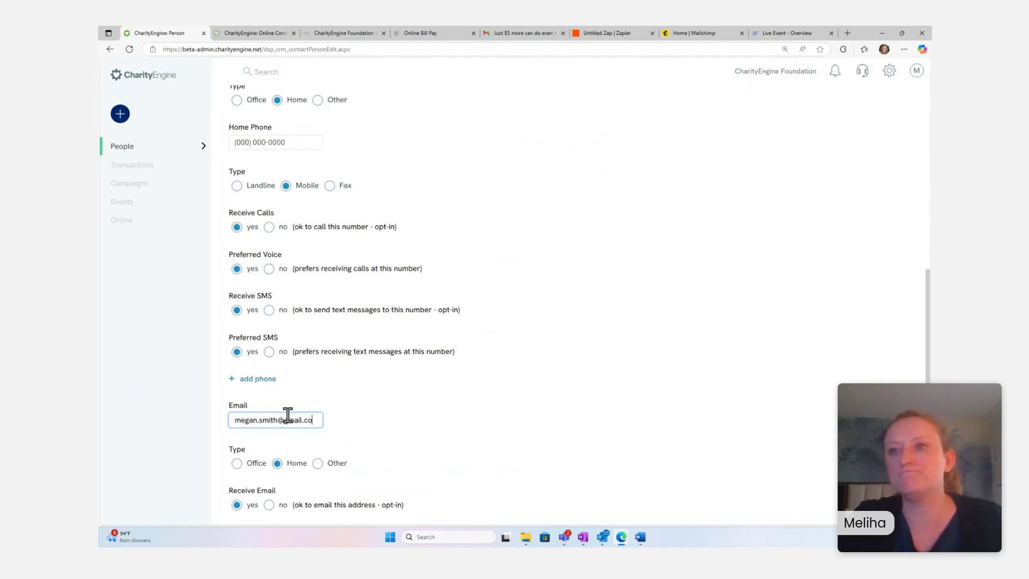
# - Expand the Organization, Custom Field Demo, Household, Important Information, School Information and Tribute Relationships sections
pyautogui.scroll(-5, 314, 403)
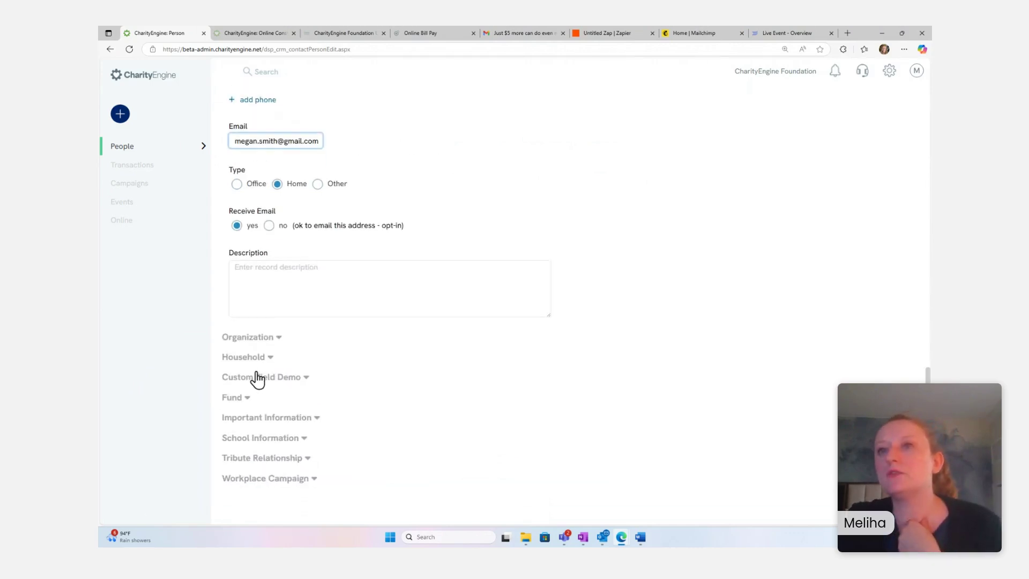
pyautogui.click(257, 378)
pyautogui.click(251, 338)
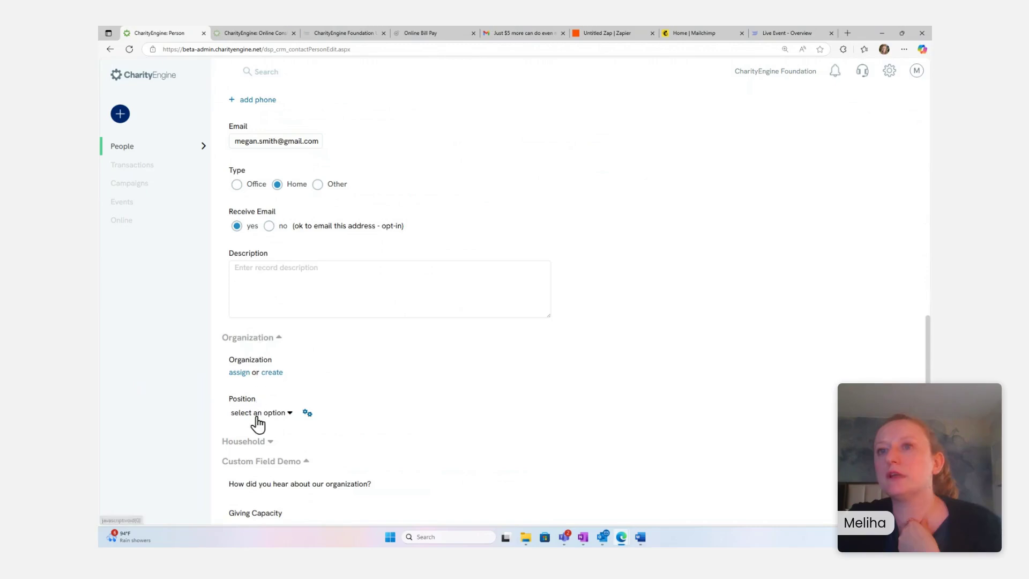
pyautogui.click(247, 441)
pyautogui.scroll(-3, 266, 467)
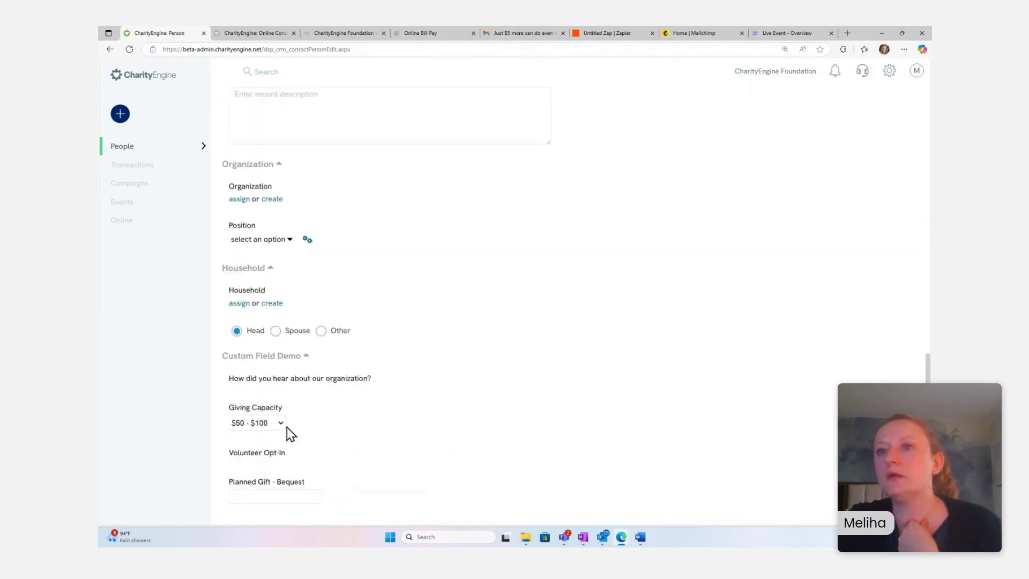
pyautogui.scroll(-3, 287, 427)
pyautogui.click(278, 420)
pyautogui.scroll(-3, 283, 450)
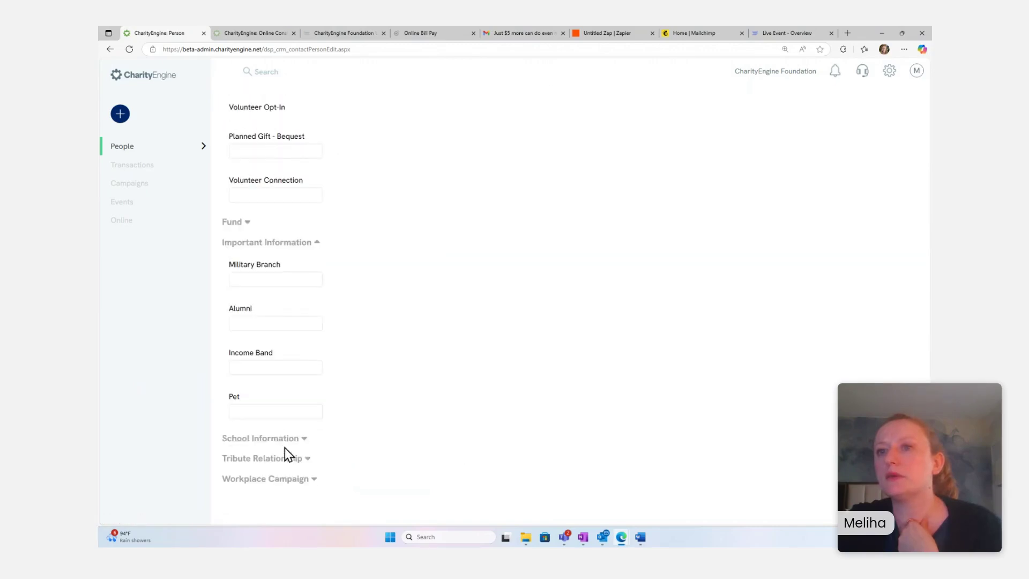
pyautogui.click(277, 442)
pyautogui.scroll(-1, 307, 455)
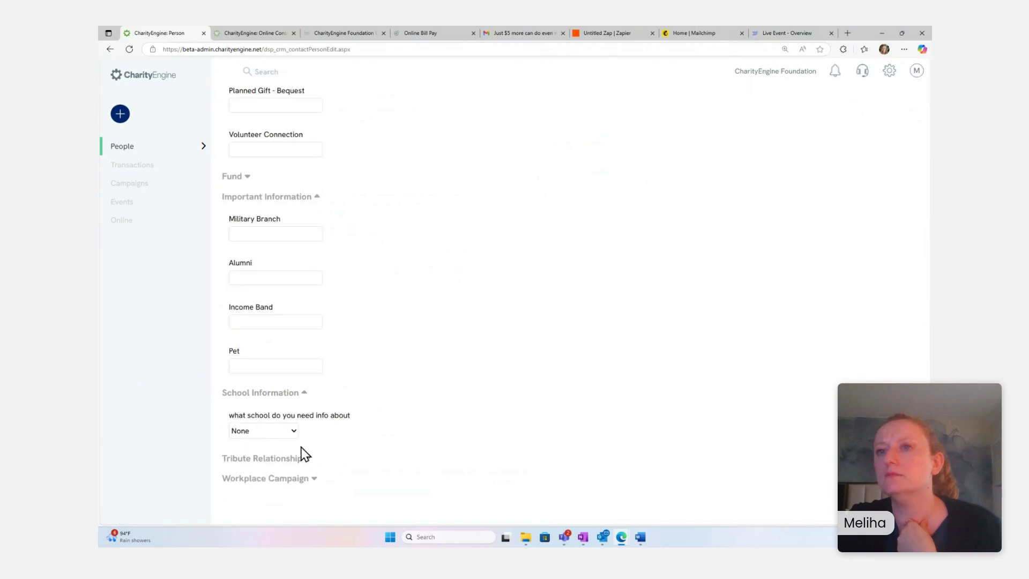
pyautogui.click(300, 458)
pyautogui.scroll(5, 317, 442)
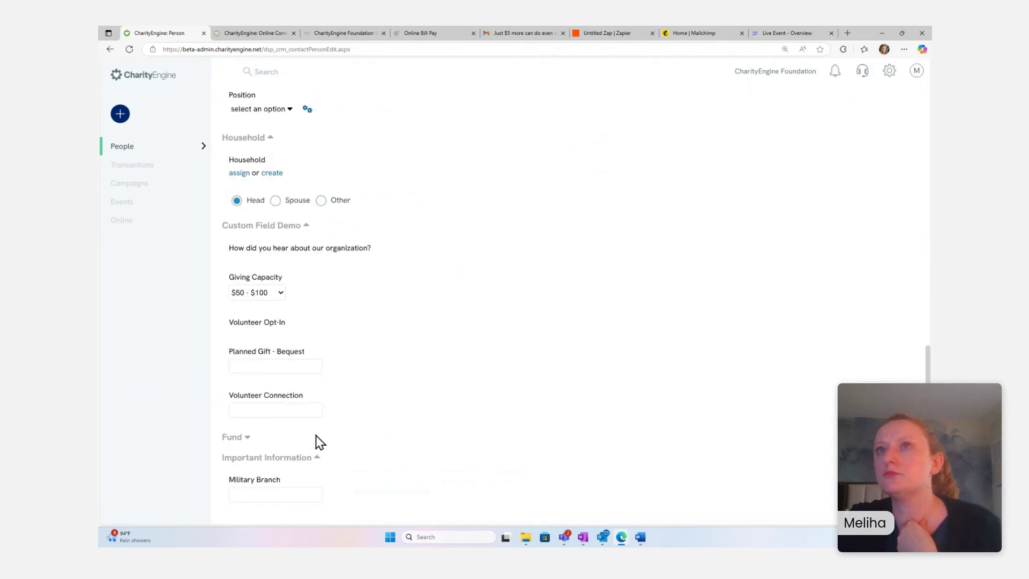
pyautogui.scroll(4, 316, 435)
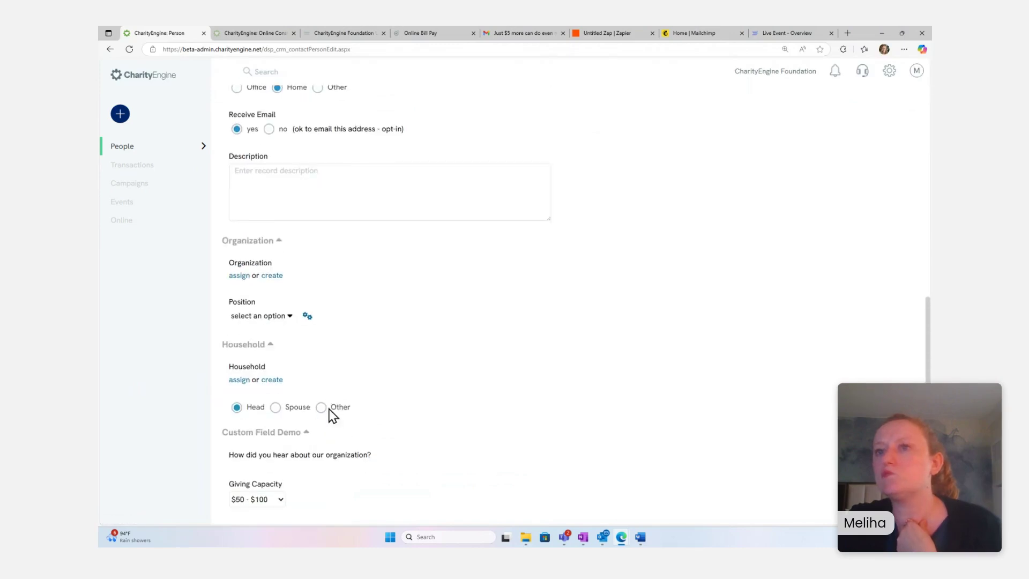
pyautogui.scroll(-2, 332, 416)
# - Set Volunteer Connection to None and save the new person record
pyautogui.click(258, 491)
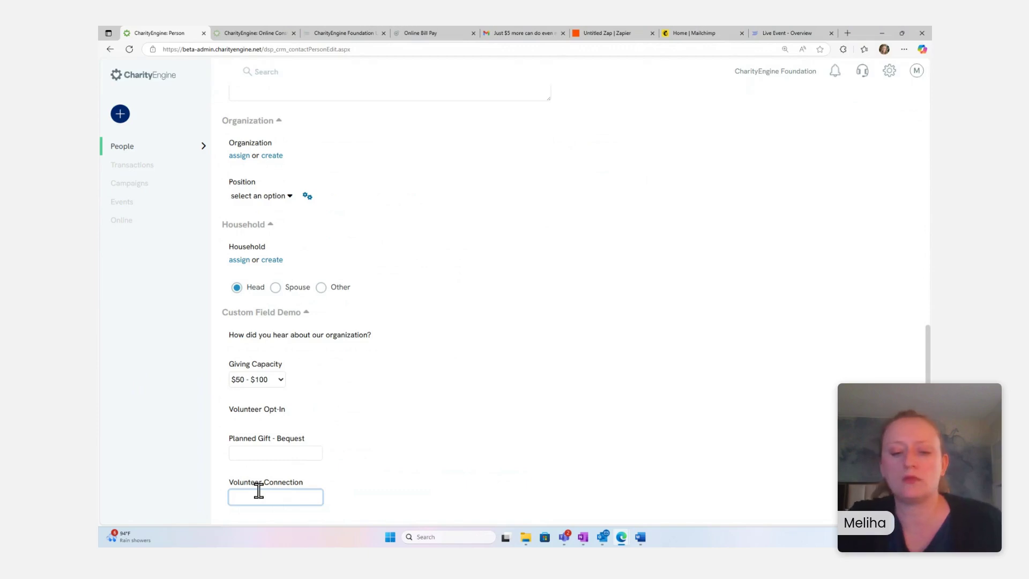
pyautogui.write('None')
pyautogui.scroll(20, 629, 365)
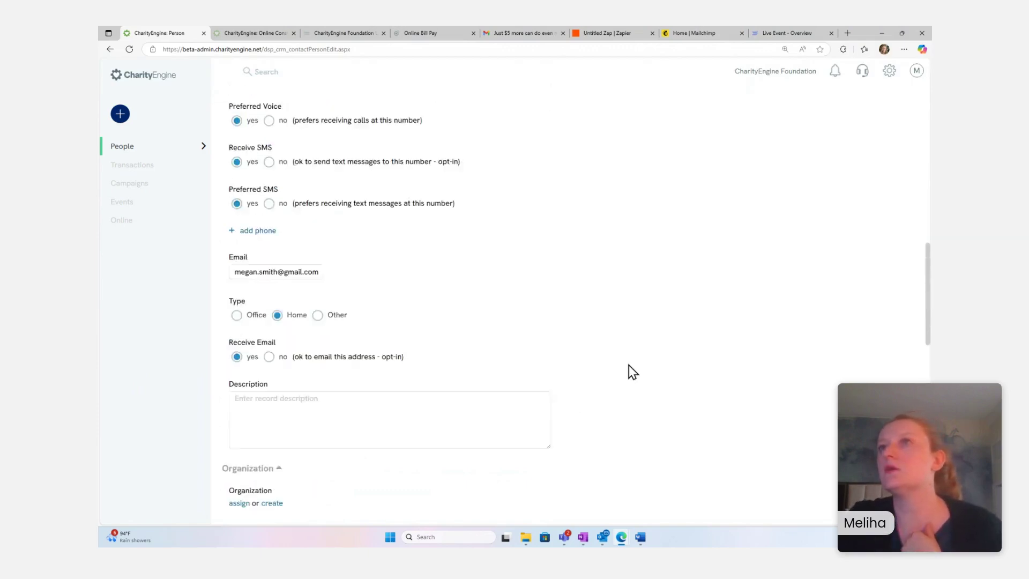
pyautogui.scroll(-3, 662, 282)
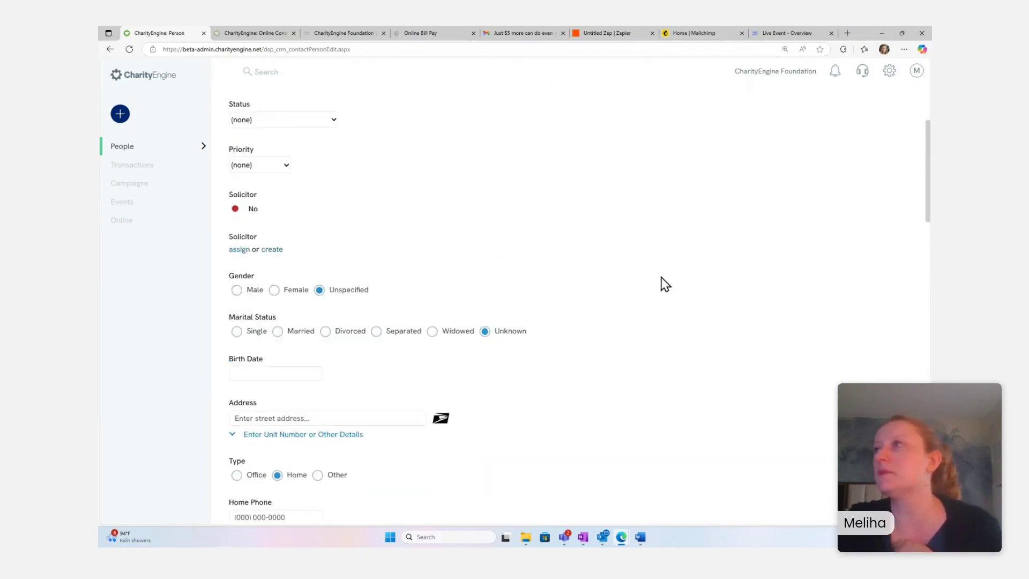
pyautogui.scroll(3, 662, 282)
pyautogui.click(887, 109)
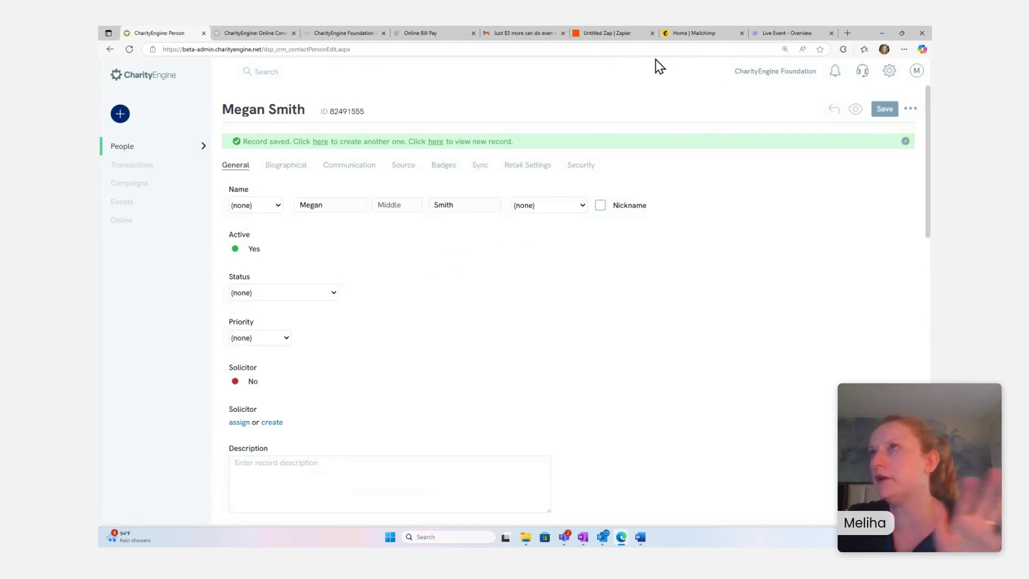
pyautogui.click(692, 33)
pyautogui.click(614, 34)
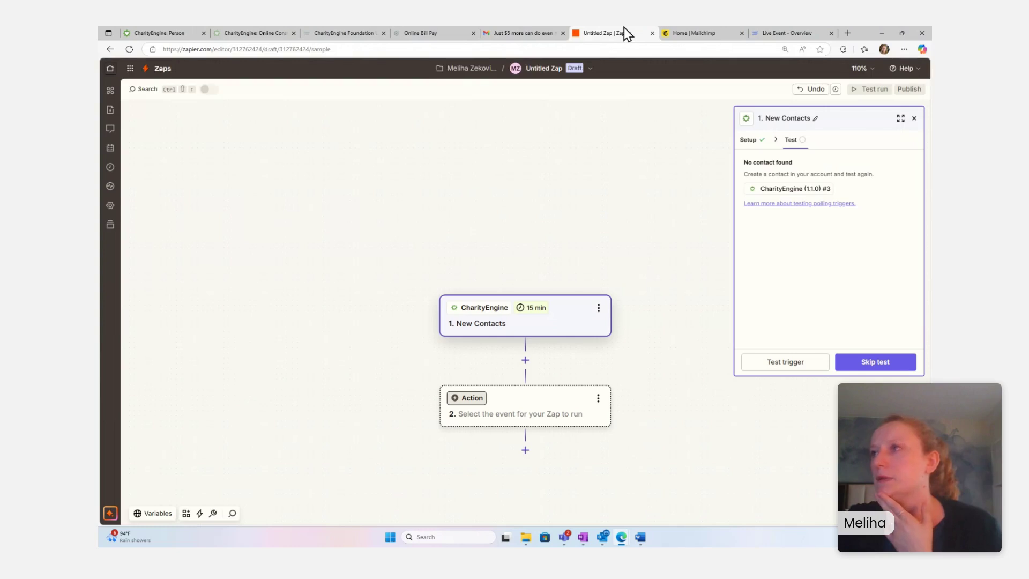
# - Test the New Contacts trigger, review the pulled contact's details, and continue with that record
pyautogui.click(785, 363)
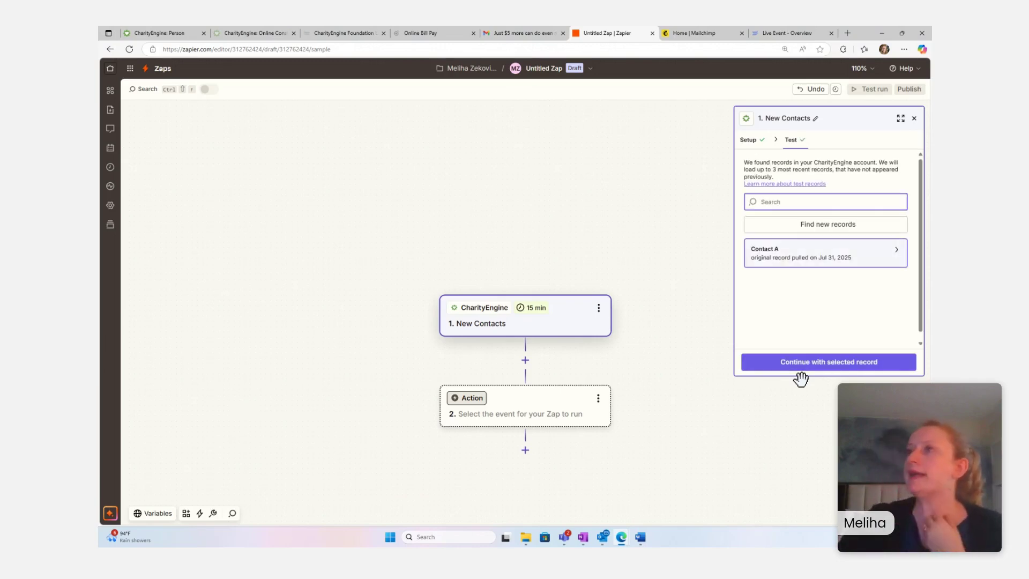
pyautogui.click(791, 268)
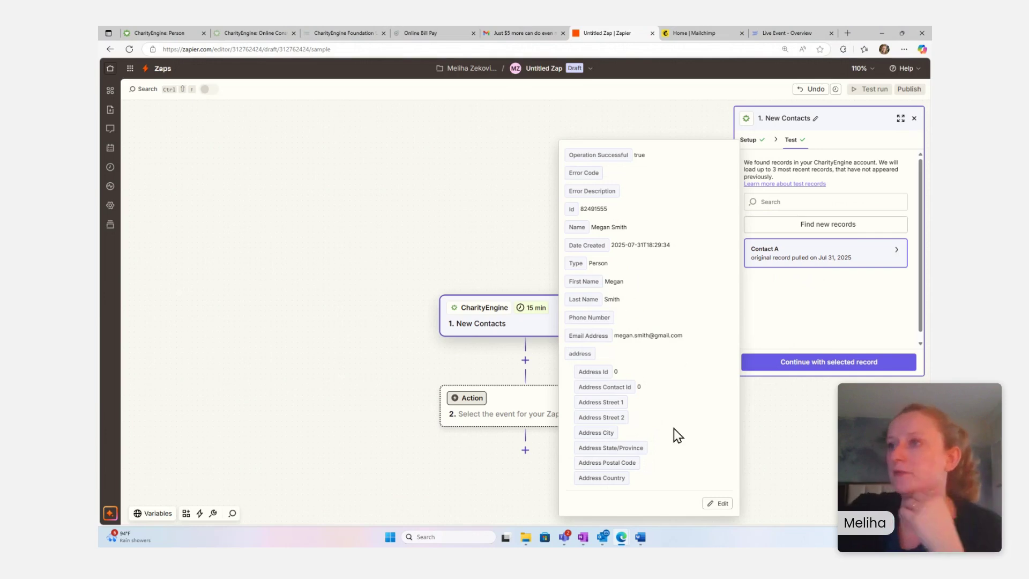
pyautogui.click(648, 105)
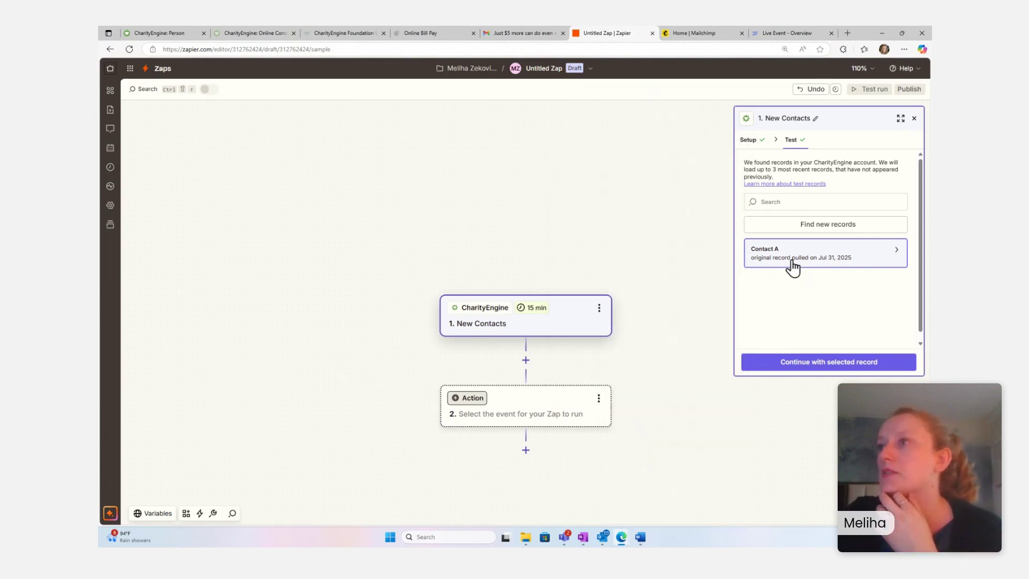
pyautogui.click(849, 364)
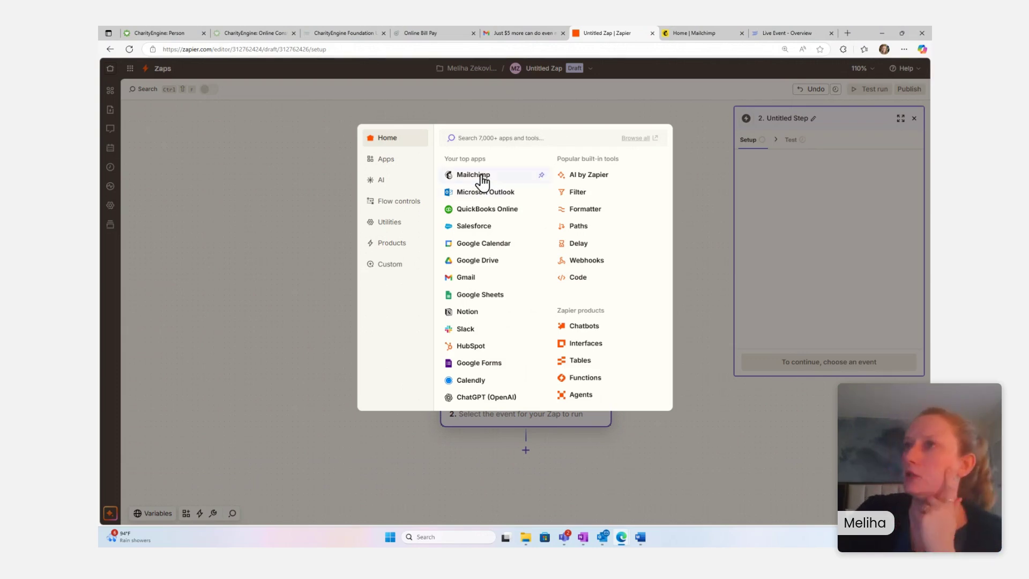
# - Set the action to Mailchimp's Add/Update Subscriber event using the already connected Mailchimp account
pyautogui.click(474, 139)
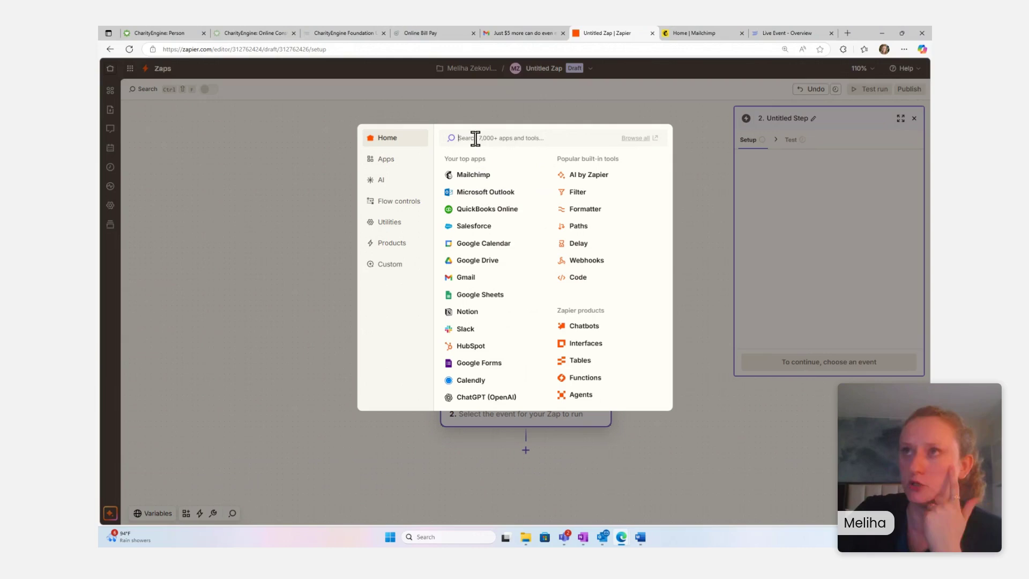
pyautogui.click(465, 175)
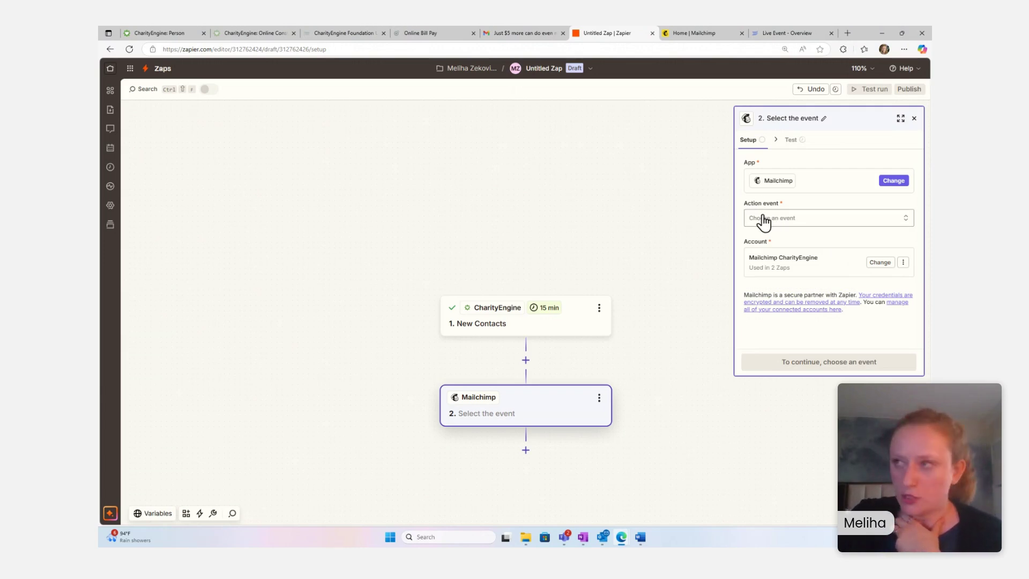
pyautogui.click(764, 221)
pyautogui.scroll(-3, 660, 301)
pyautogui.scroll(3, 664, 301)
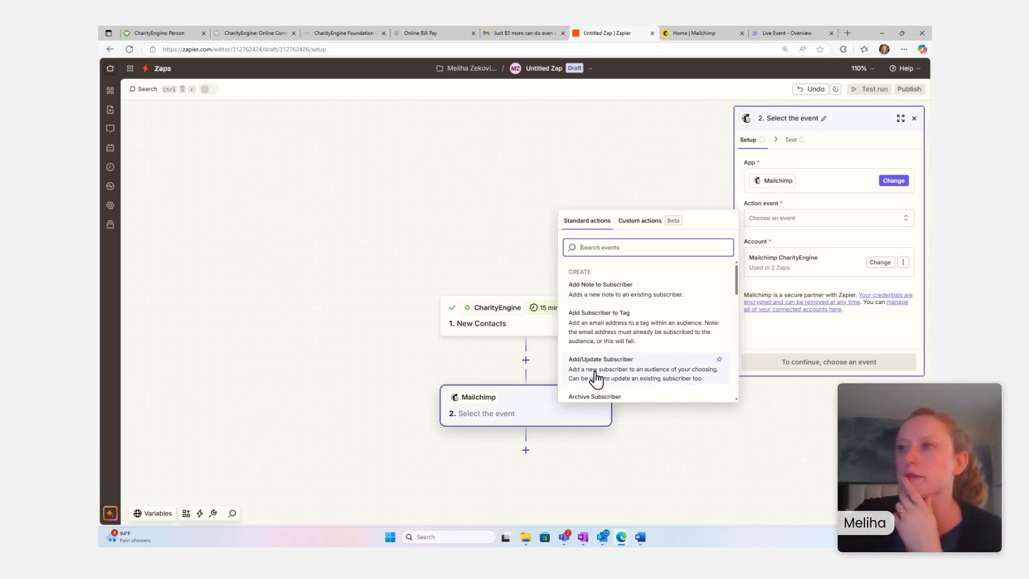
pyautogui.click(596, 379)
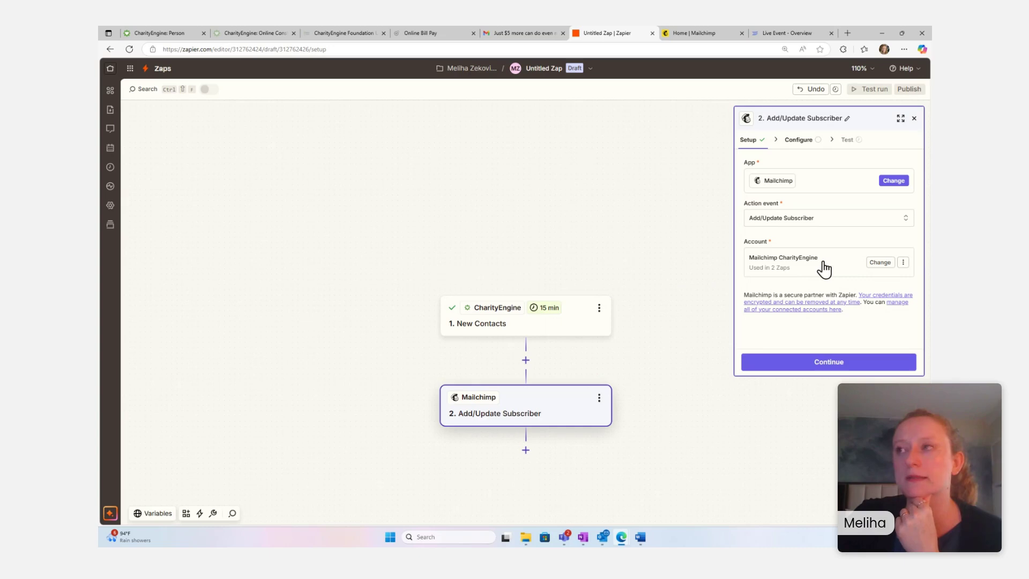
pyautogui.click(824, 270)
pyautogui.click(659, 200)
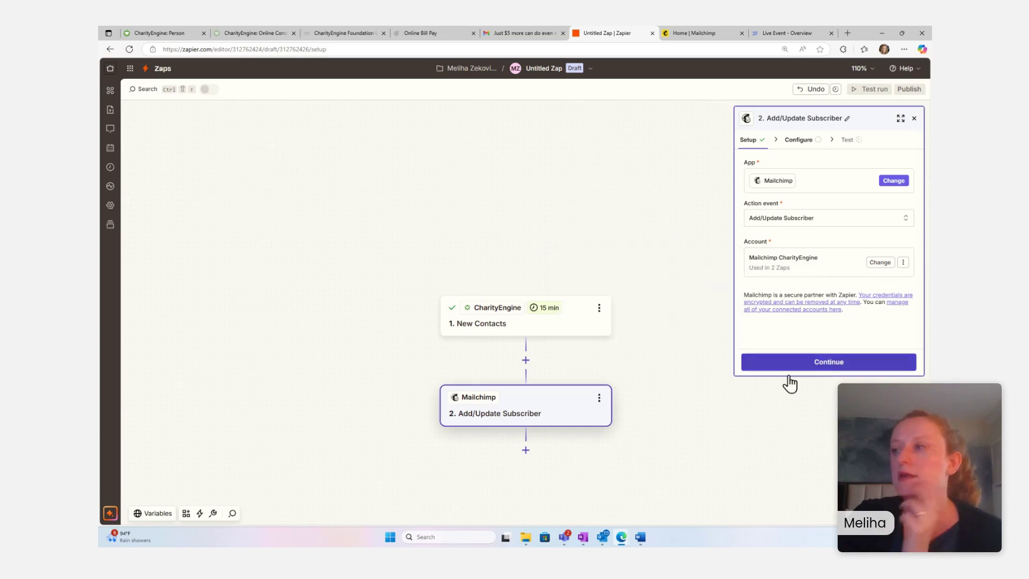
pyautogui.click(831, 365)
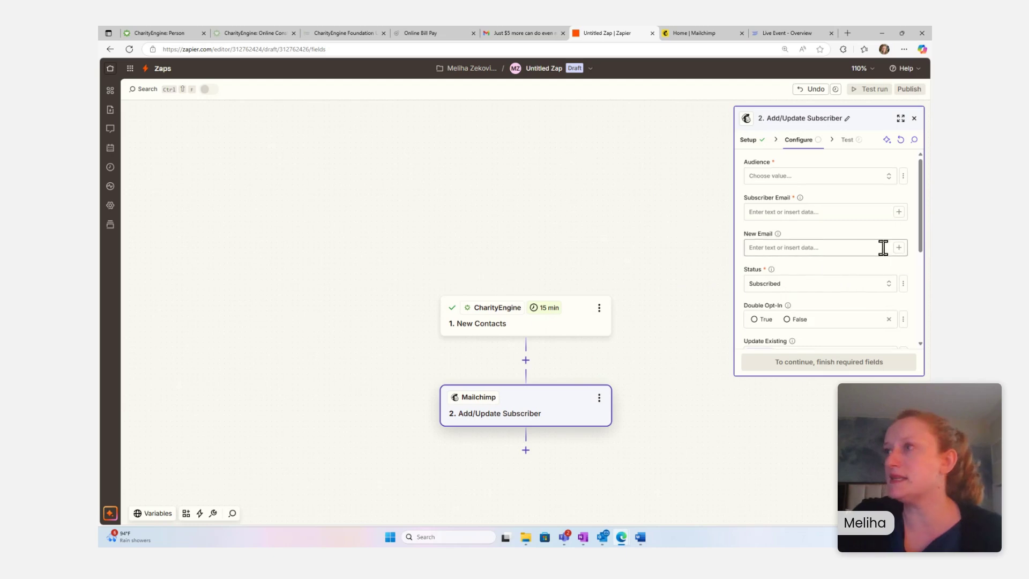
# - Set Audience to CharityEngine, map Email Address into Subscriber Email, and keep status Subscribed
pyautogui.scroll(-3, 885, 252)
pyautogui.scroll(3, 882, 244)
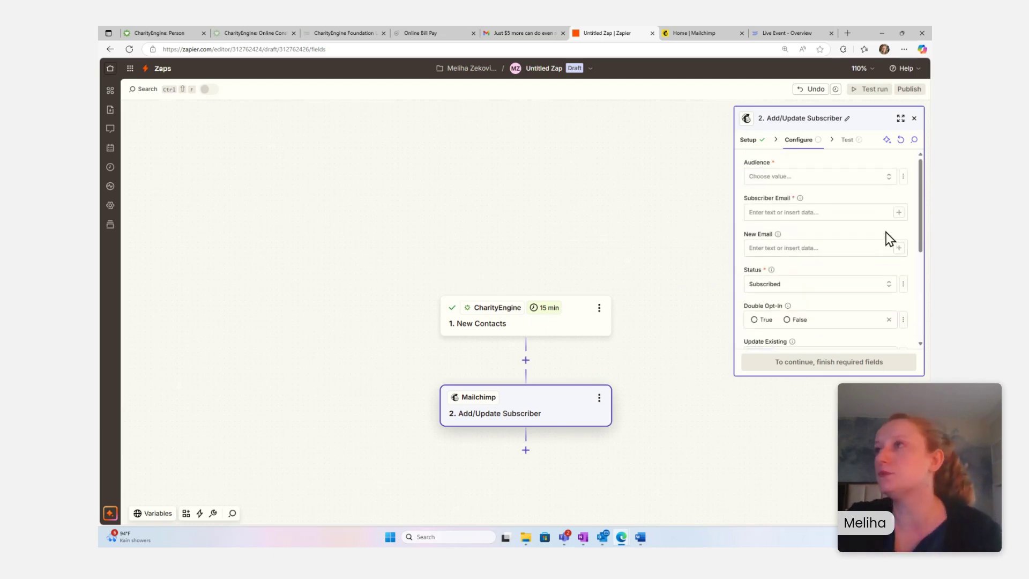
pyautogui.click(839, 184)
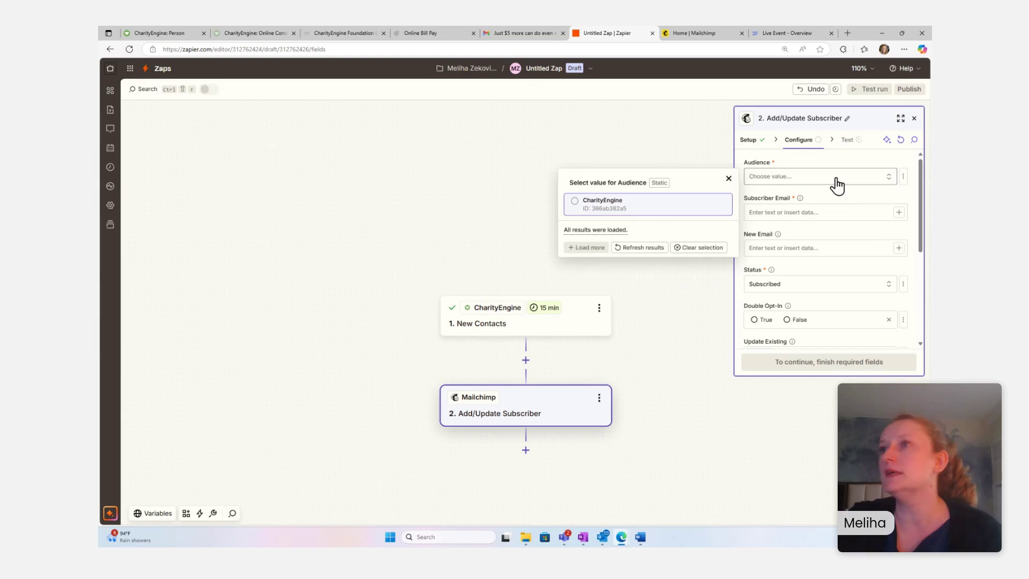
pyautogui.click(649, 207)
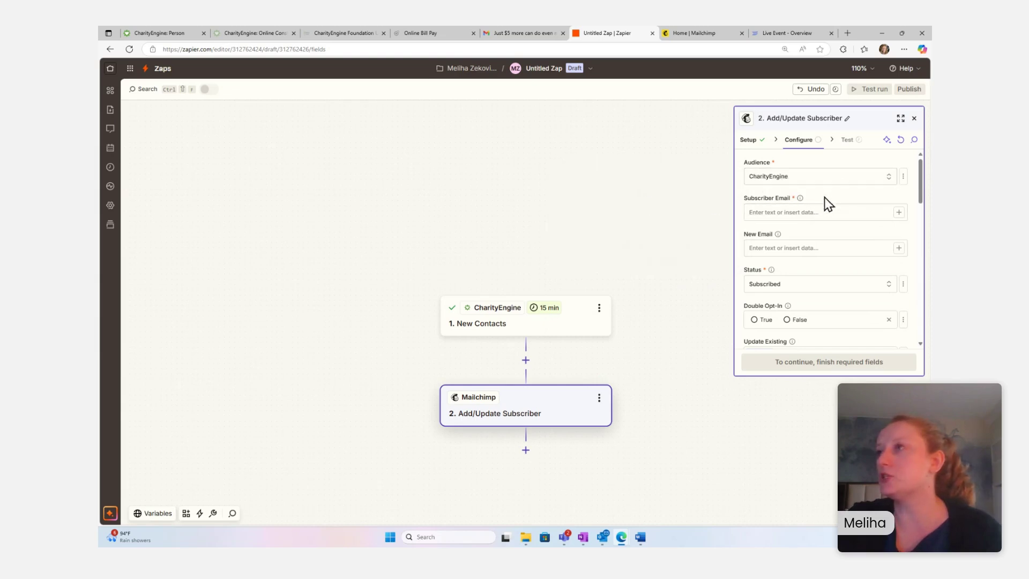
pyautogui.click(830, 220)
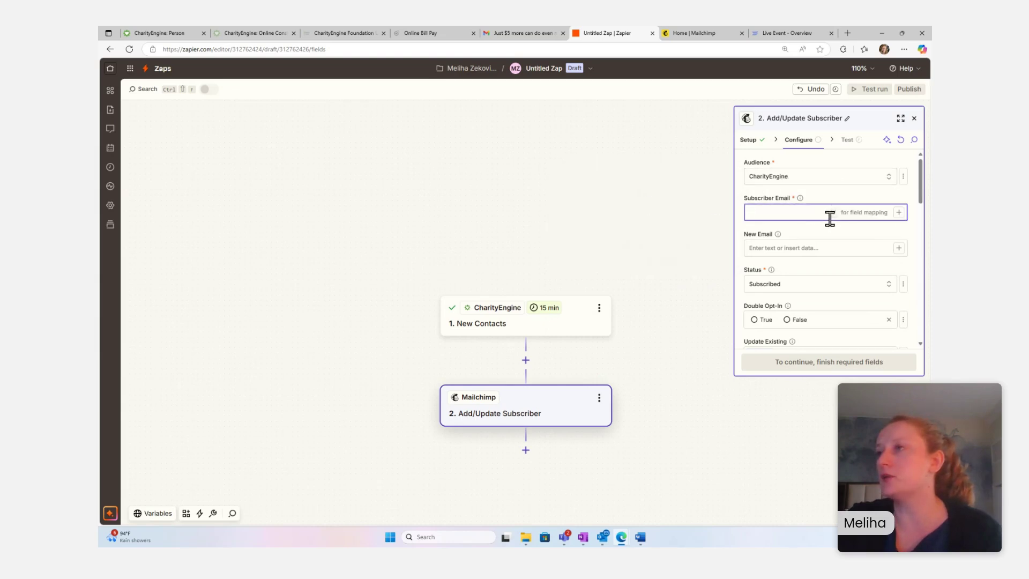
pyautogui.click(899, 214)
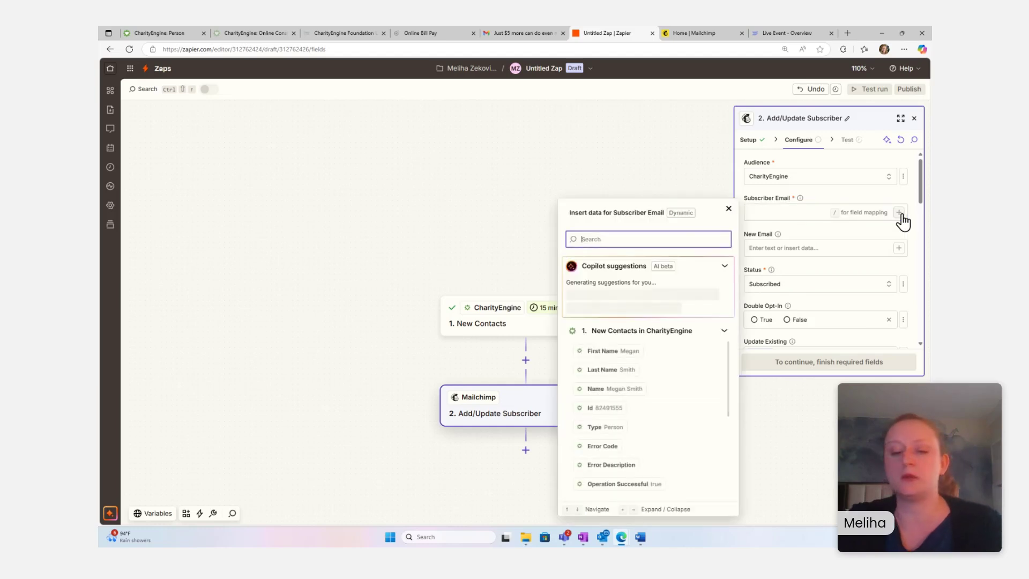
pyautogui.write('email')
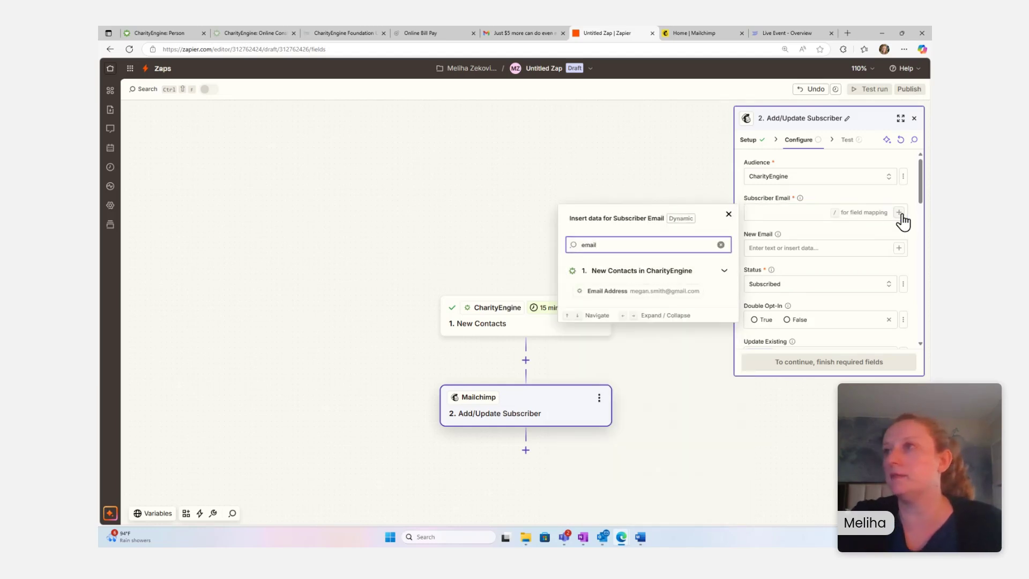
pyautogui.click(605, 292)
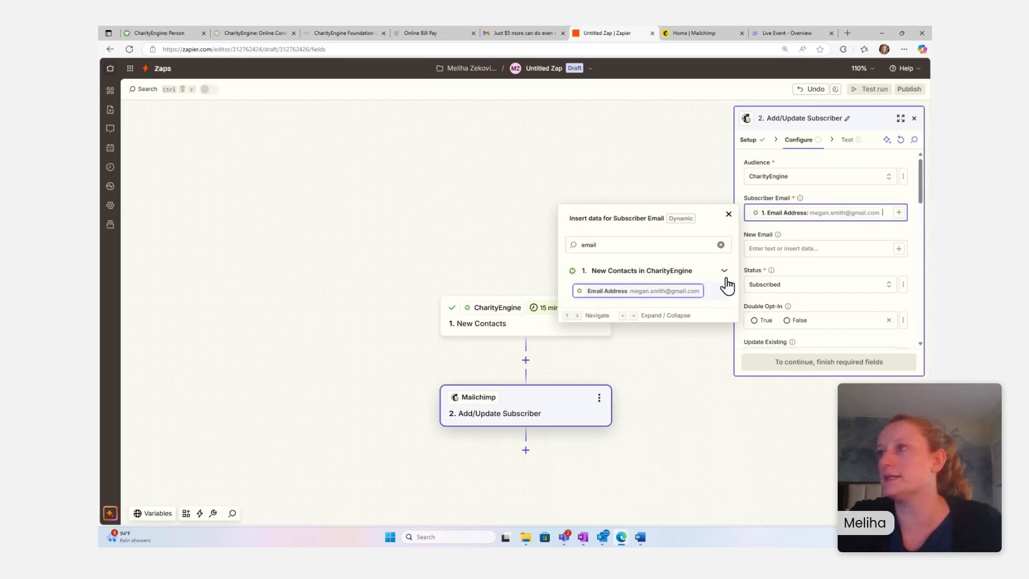
pyautogui.click(672, 182)
pyautogui.scroll(-2, 836, 250)
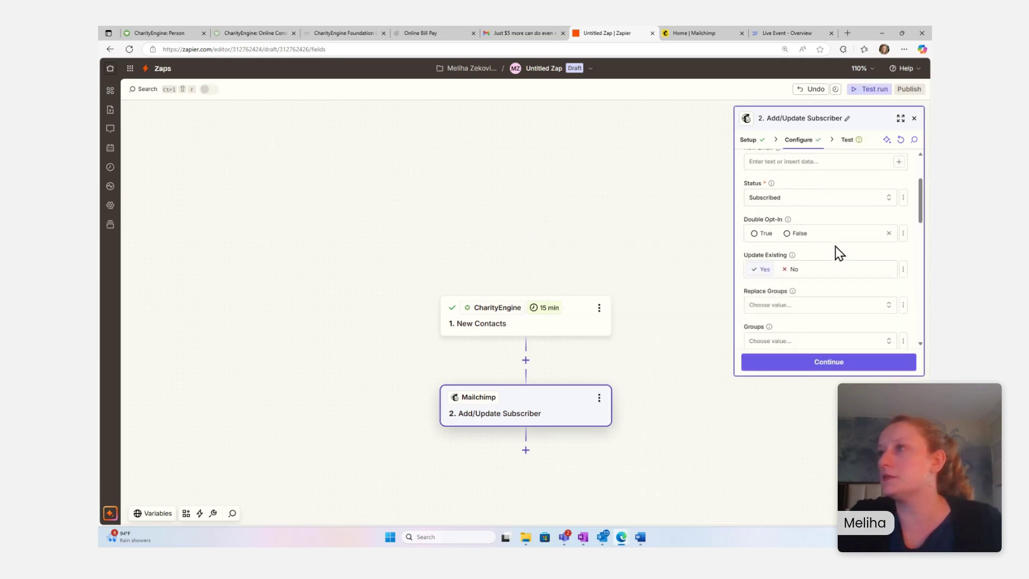
pyautogui.scroll(1, 836, 249)
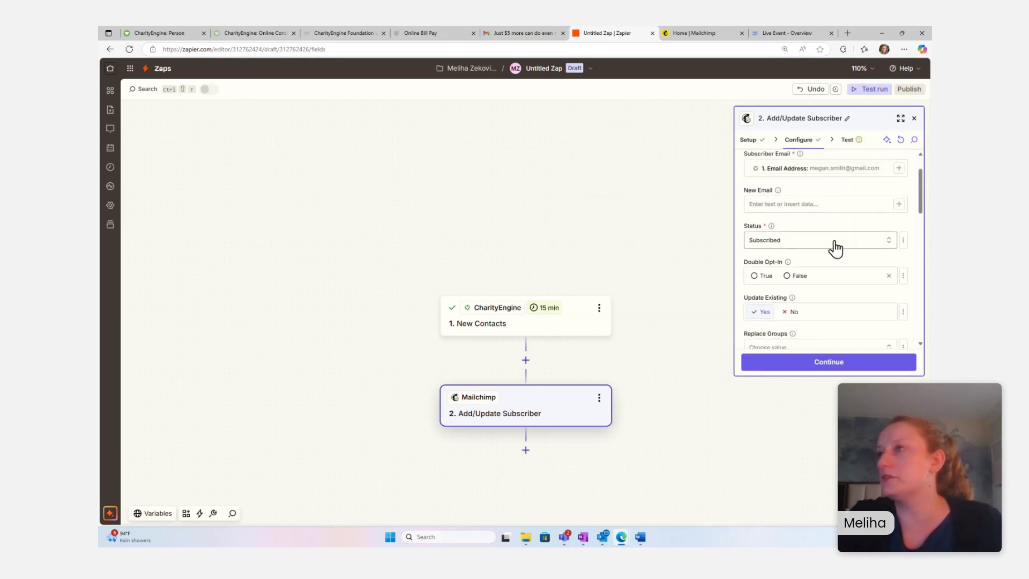
pyautogui.click(835, 248)
pyautogui.click(835, 248)
# - Map the CharityEngine contact's First Name and Last Name into Mailchimp's name fields
pyautogui.scroll(-1, 839, 248)
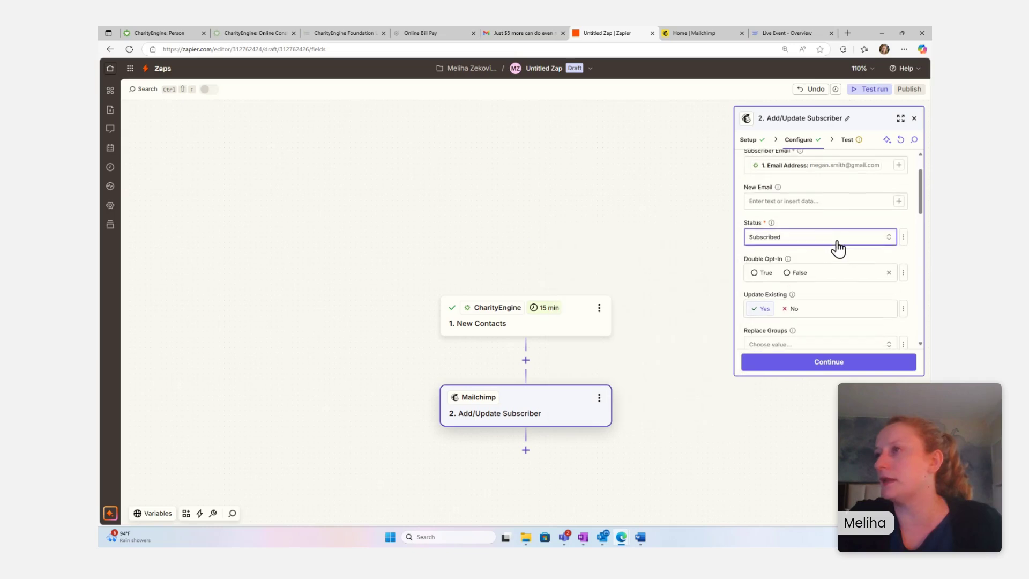
pyautogui.scroll(-2, 839, 245)
pyautogui.scroll(3, 840, 240)
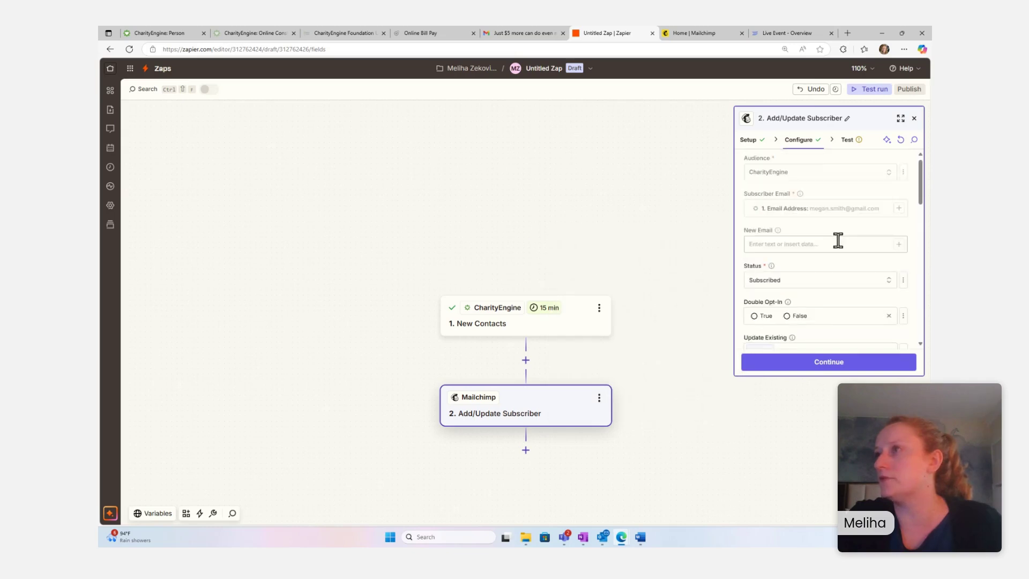
pyautogui.scroll(-5, 884, 256)
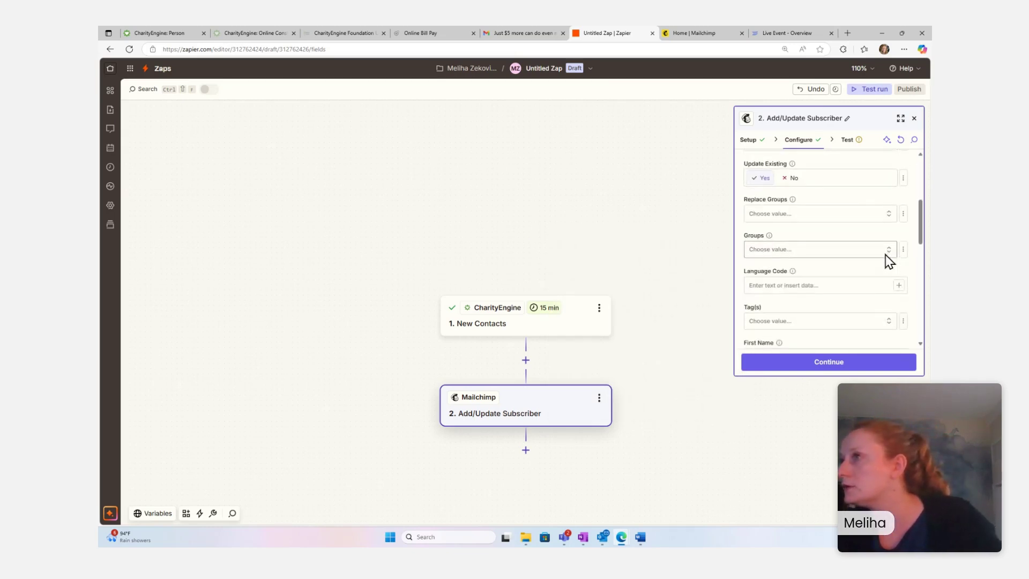
pyautogui.scroll(-1, 879, 258)
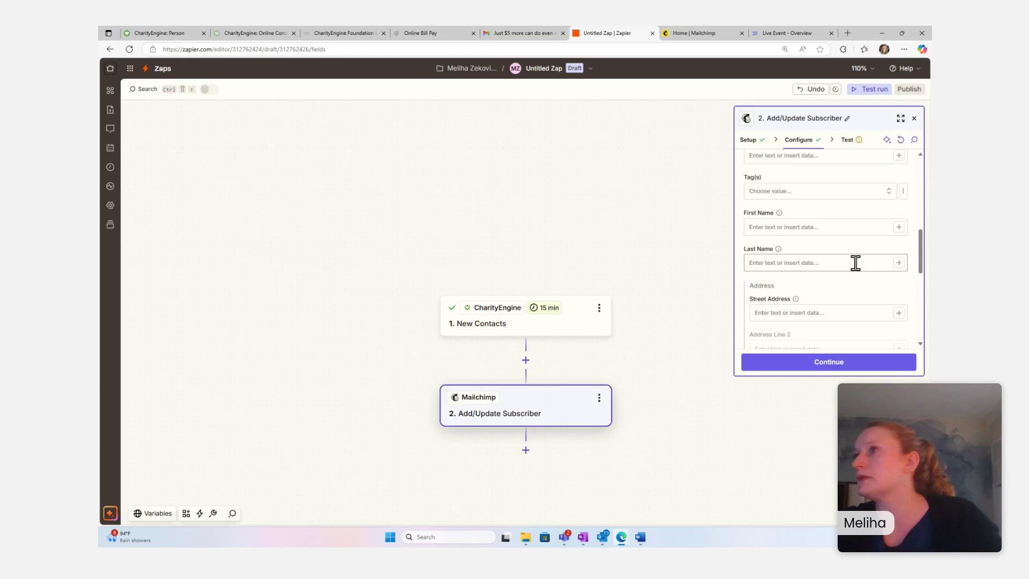
pyautogui.click(898, 227)
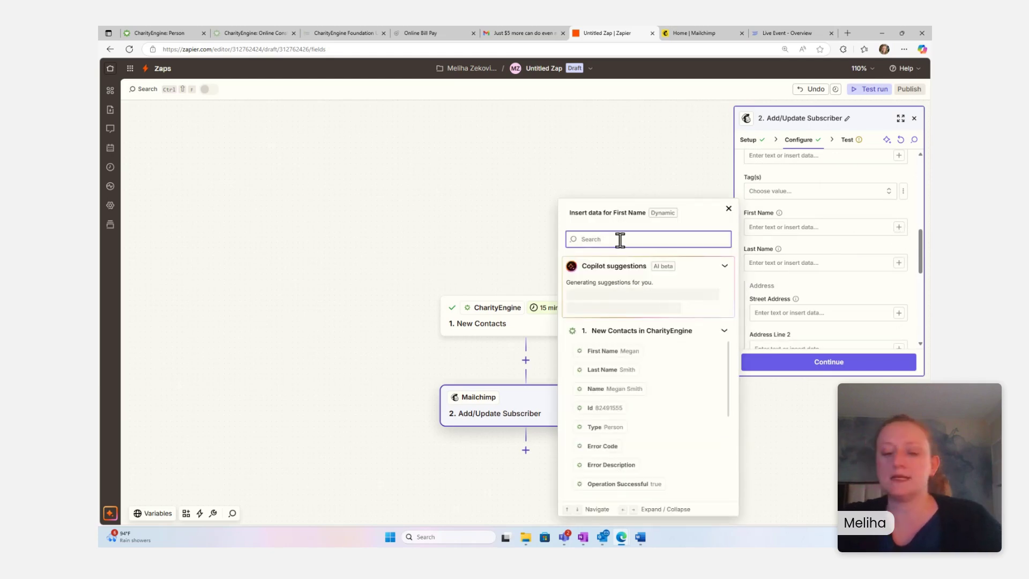
pyautogui.write('First')
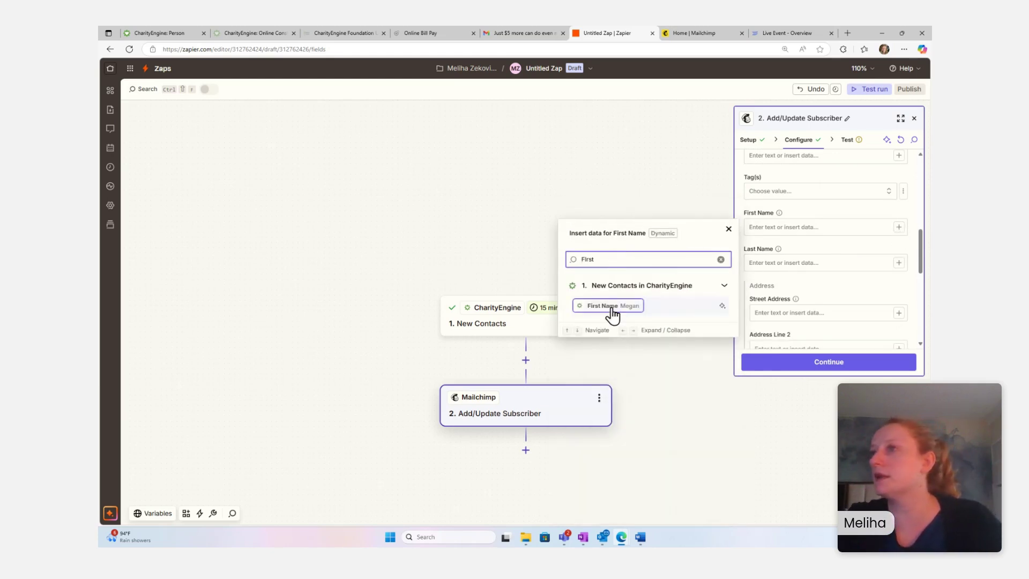
pyautogui.click(607, 305)
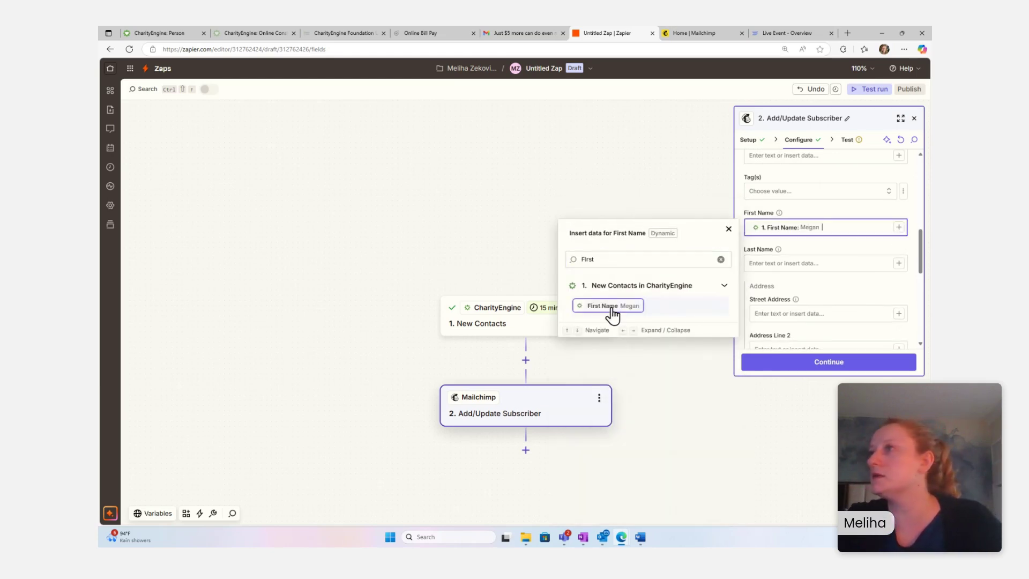
pyautogui.click(899, 263)
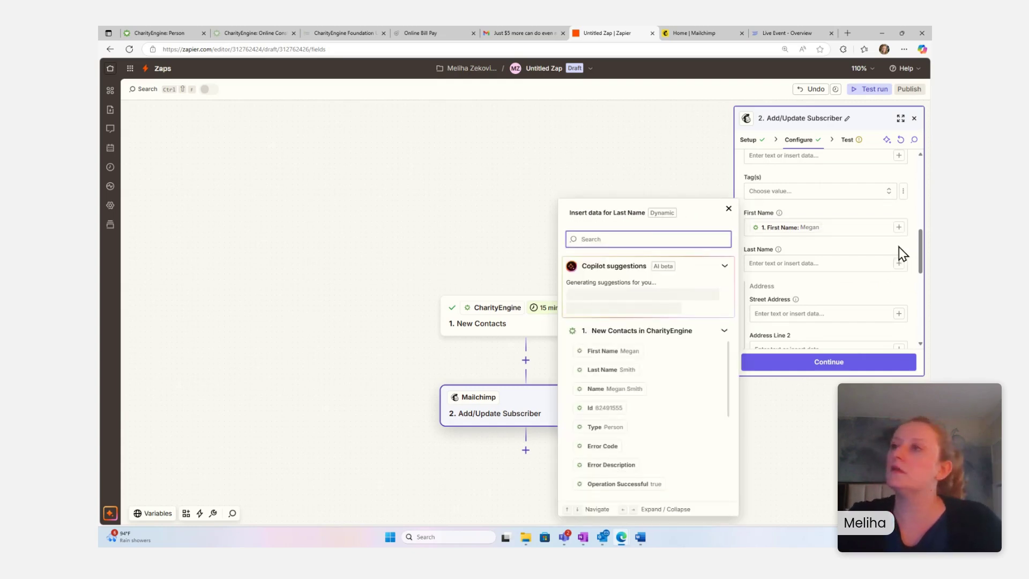
pyautogui.write('LAST')
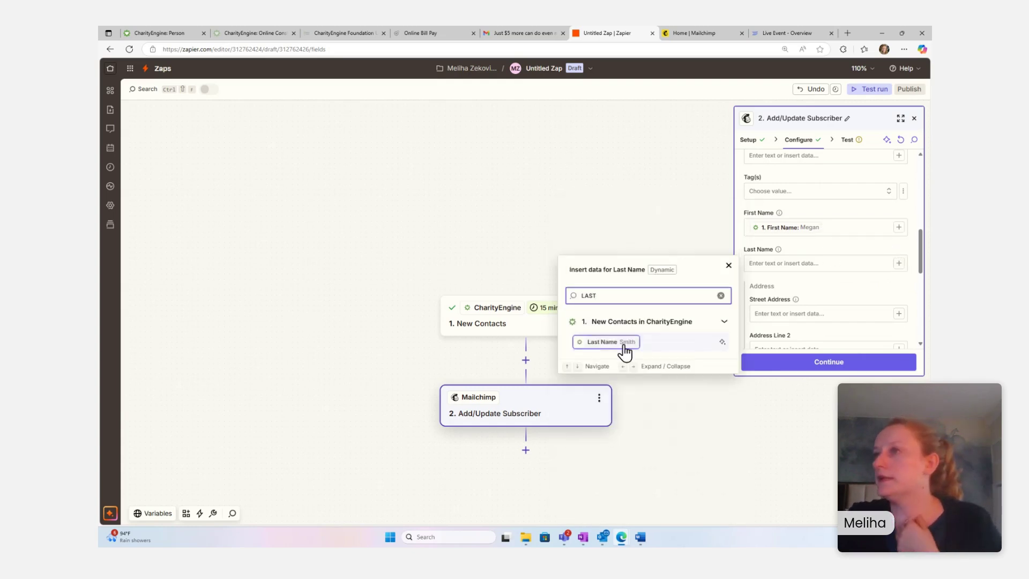
pyautogui.click(611, 343)
pyautogui.click(669, 193)
pyautogui.scroll(1, 816, 267)
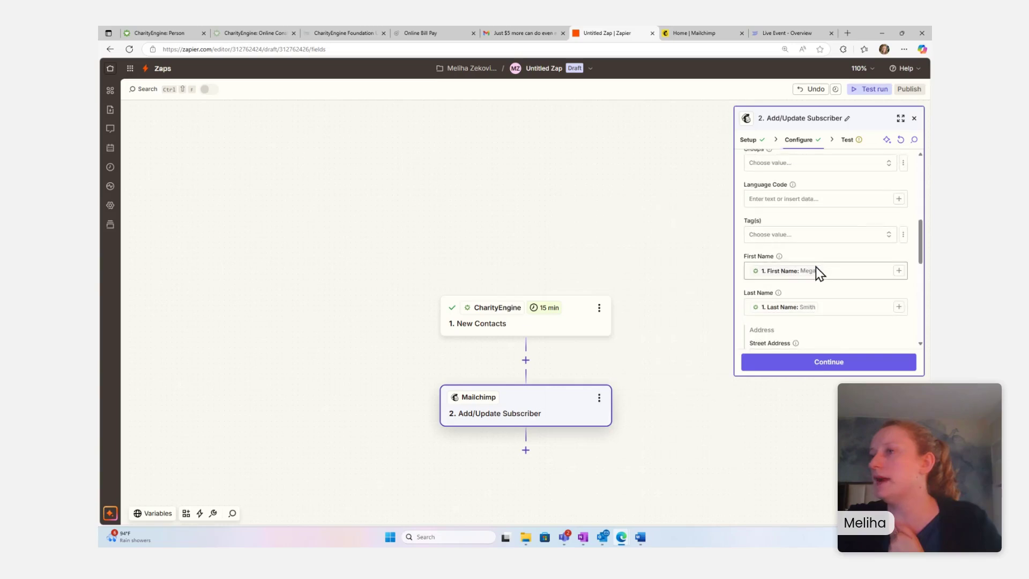
pyautogui.scroll(-2, 816, 267)
pyautogui.scroll(-1, 816, 267)
pyautogui.scroll(5, 816, 267)
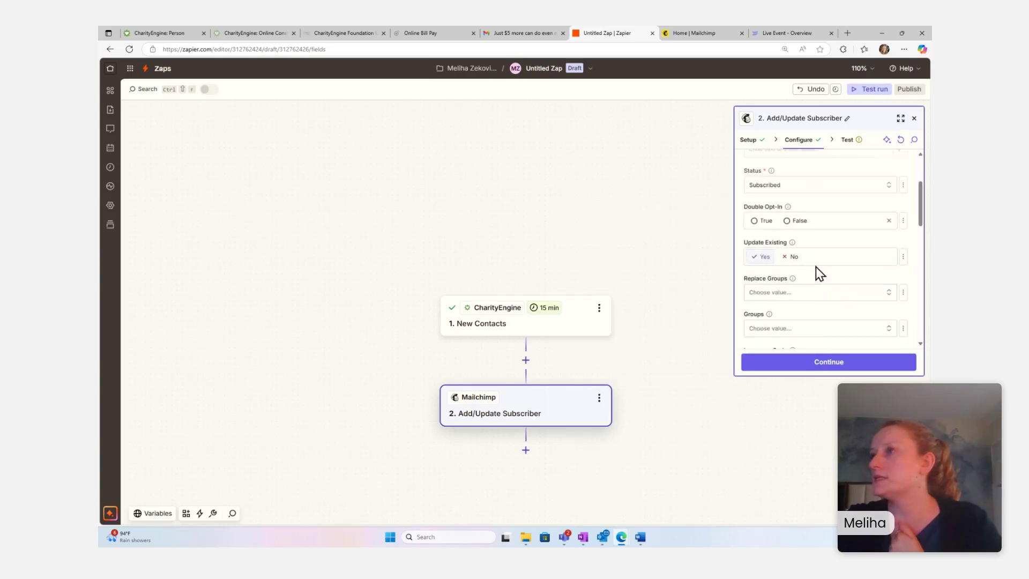
pyautogui.scroll(2, 839, 280)
# - Review the Data in list and run Test step, sending a test subscriber to Mailchimp
pyautogui.click(863, 364)
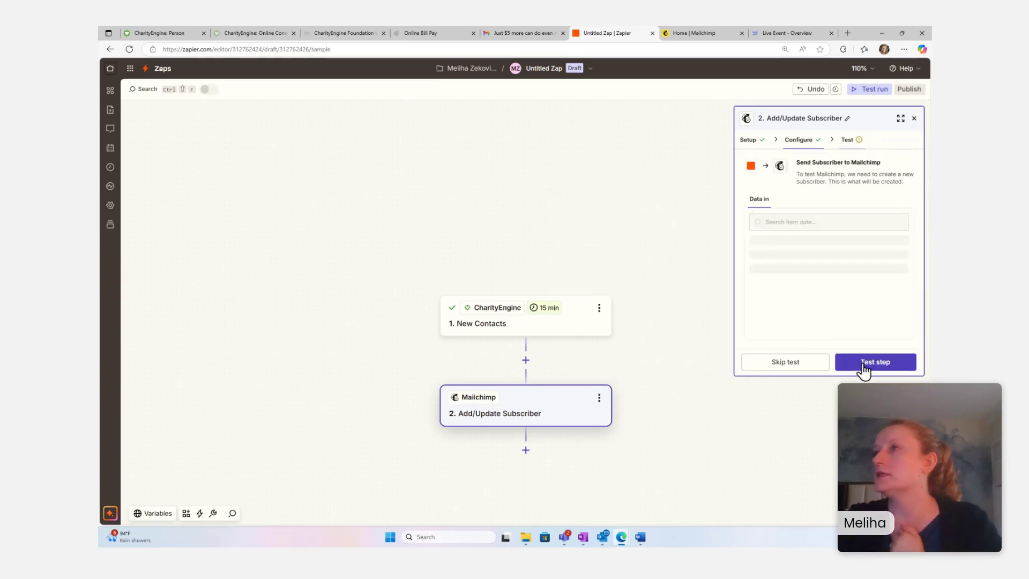
pyautogui.scroll(-2, 885, 263)
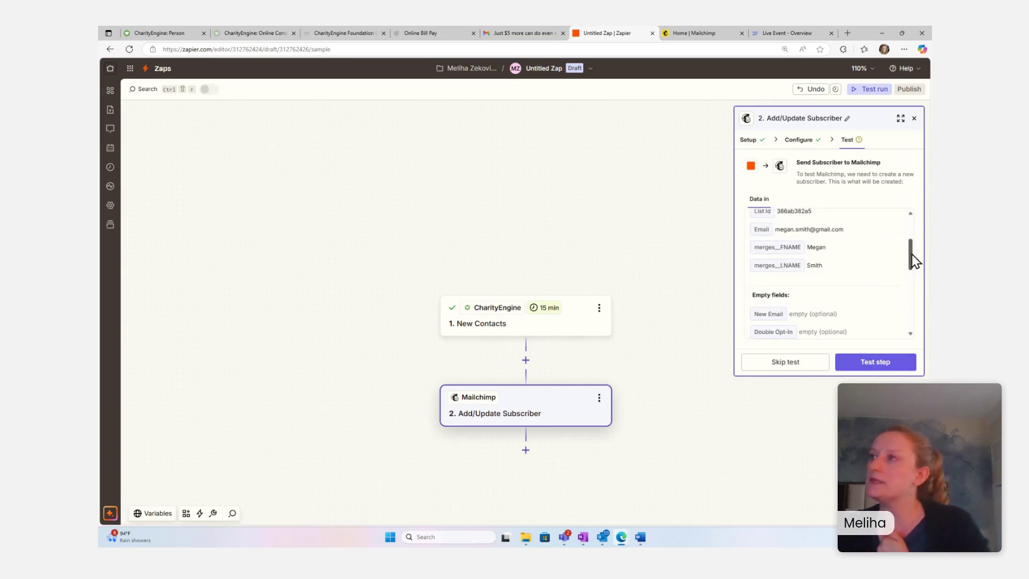
pyautogui.moveTo(912, 254)
pyautogui.mouseDown()
pyautogui.moveTo(916, 233)
pyautogui.moveTo(911, 247)
pyautogui.mouseUp()
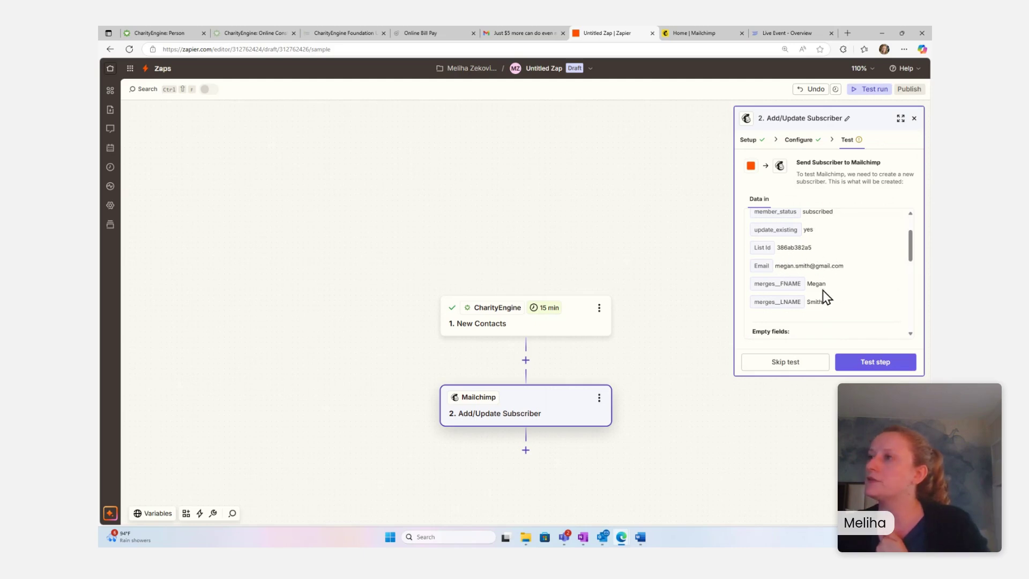
pyautogui.moveTo(910, 258)
pyautogui.mouseDown()
pyautogui.moveTo(909, 273)
pyautogui.moveTo(905, 248)
pyautogui.mouseUp()
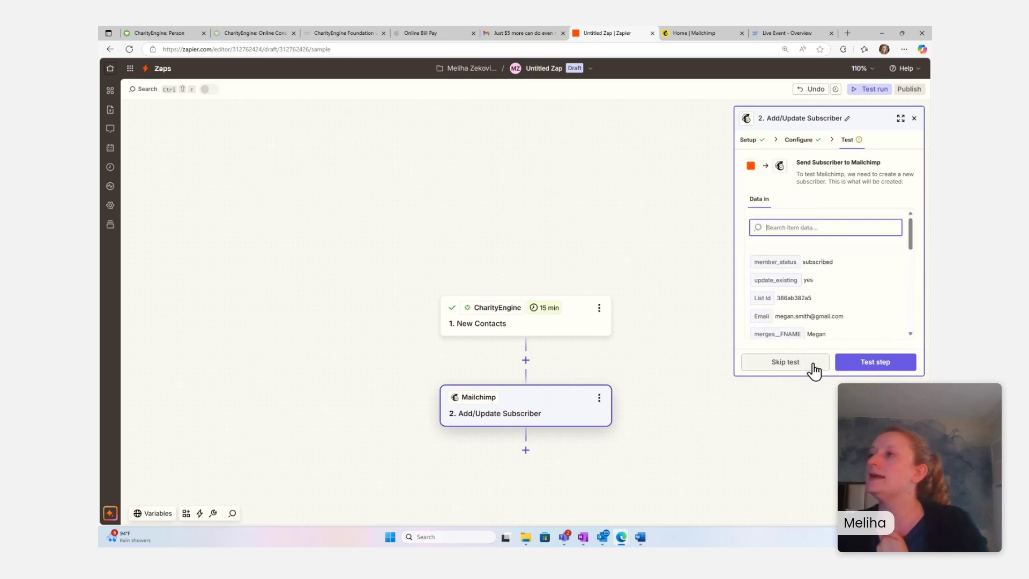
pyautogui.click(882, 372)
pyautogui.click(882, 370)
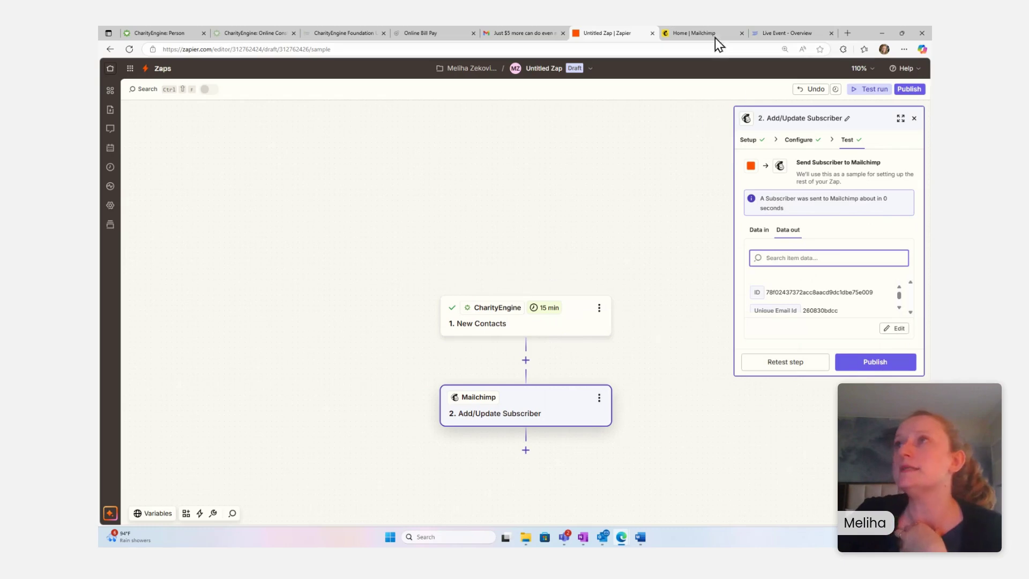
pyautogui.click(696, 34)
# - Re-enter the Mailchimp password to resume the expired session, then open Audience contacts
pyautogui.click(555, 177)
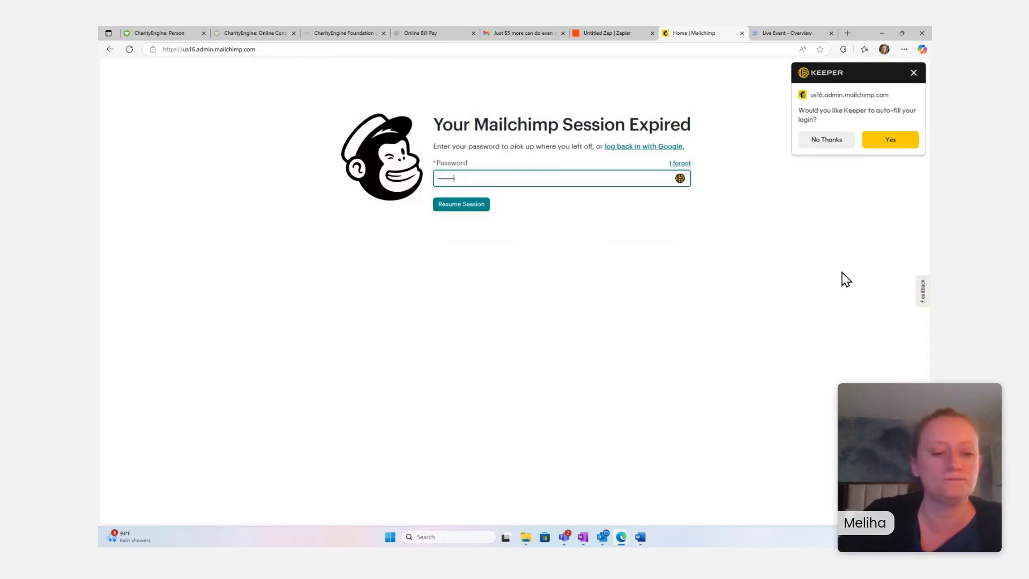
pyautogui.press('Return')
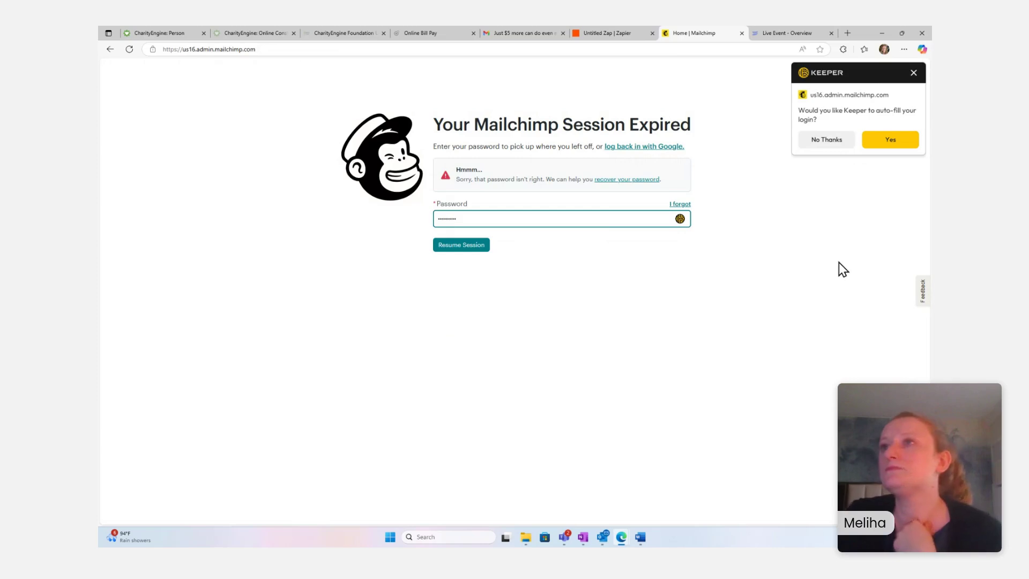
pyautogui.moveTo(595, 216); pyautogui.dragTo(292, 215)
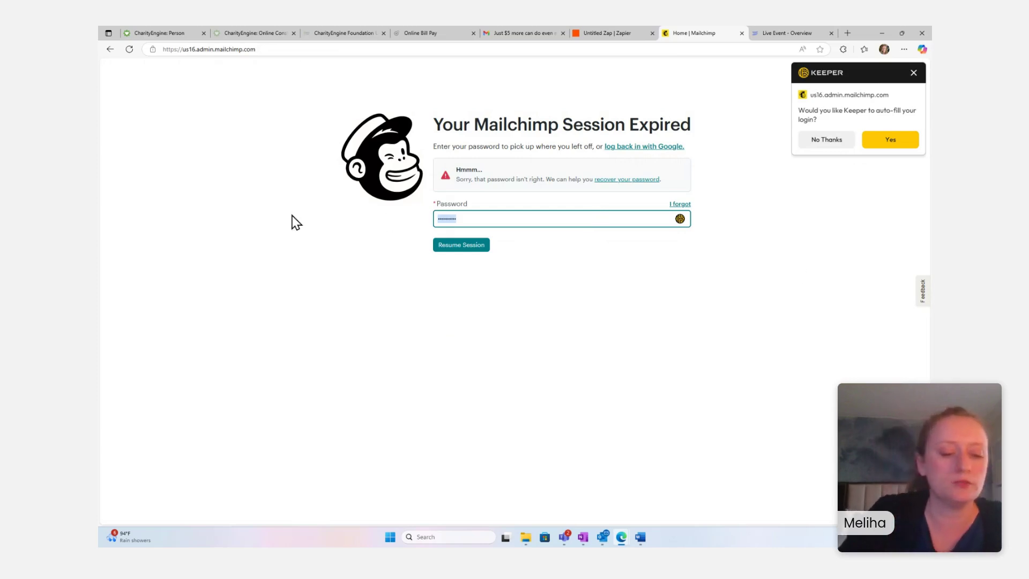
pyautogui.write('*****')
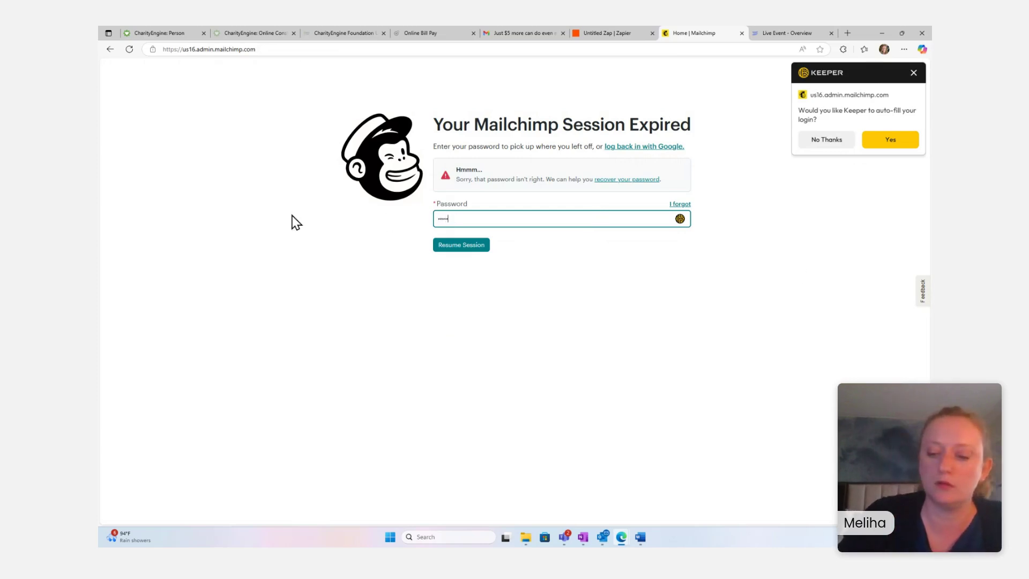
pyautogui.write('****')
pyautogui.press('Return')
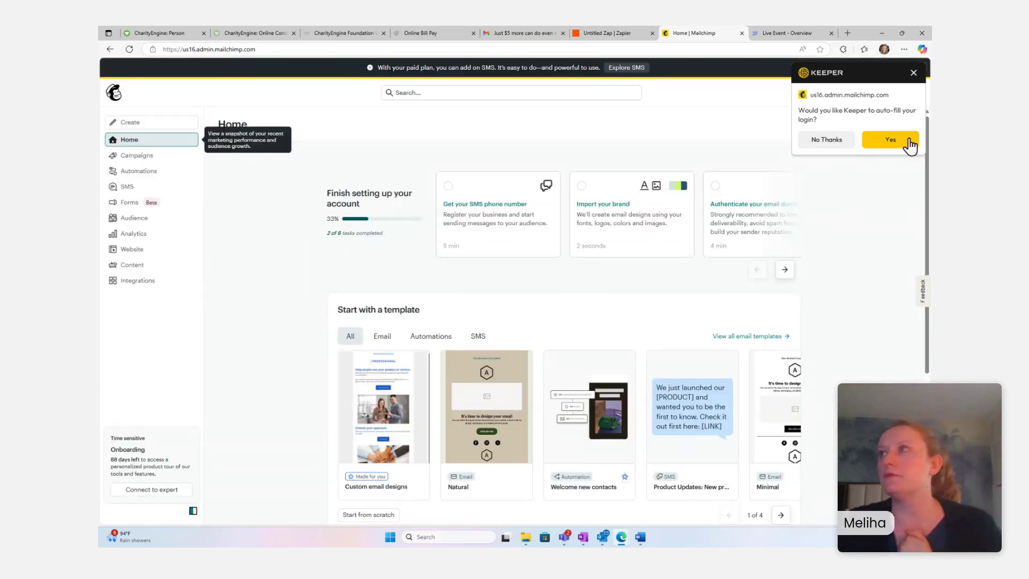
pyautogui.click(914, 73)
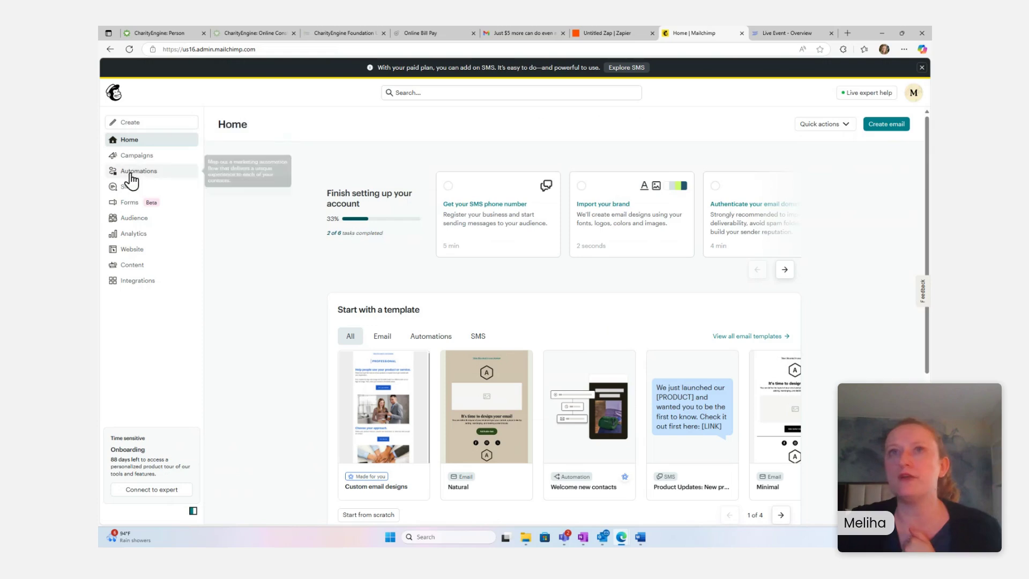
pyautogui.click(133, 220)
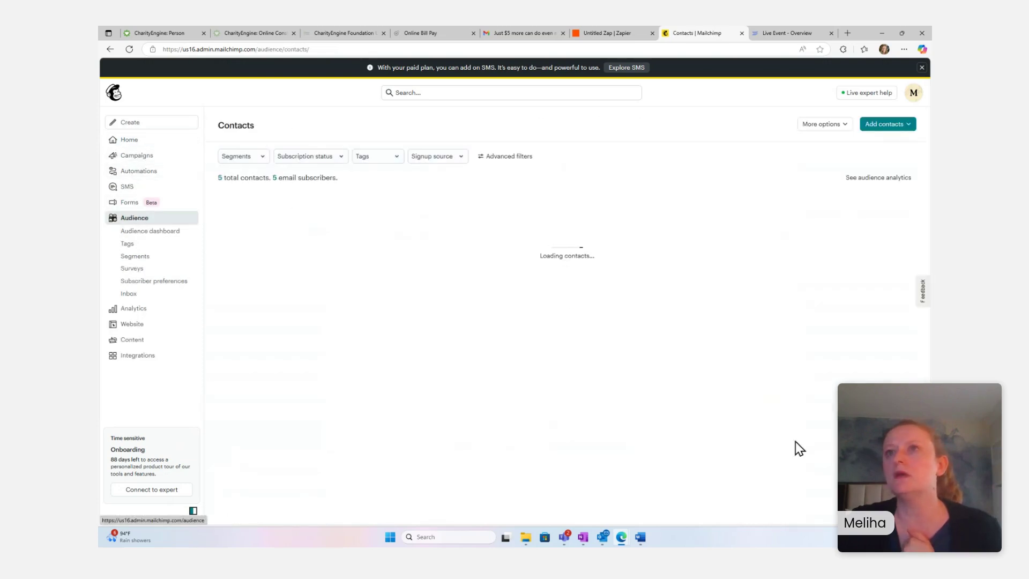